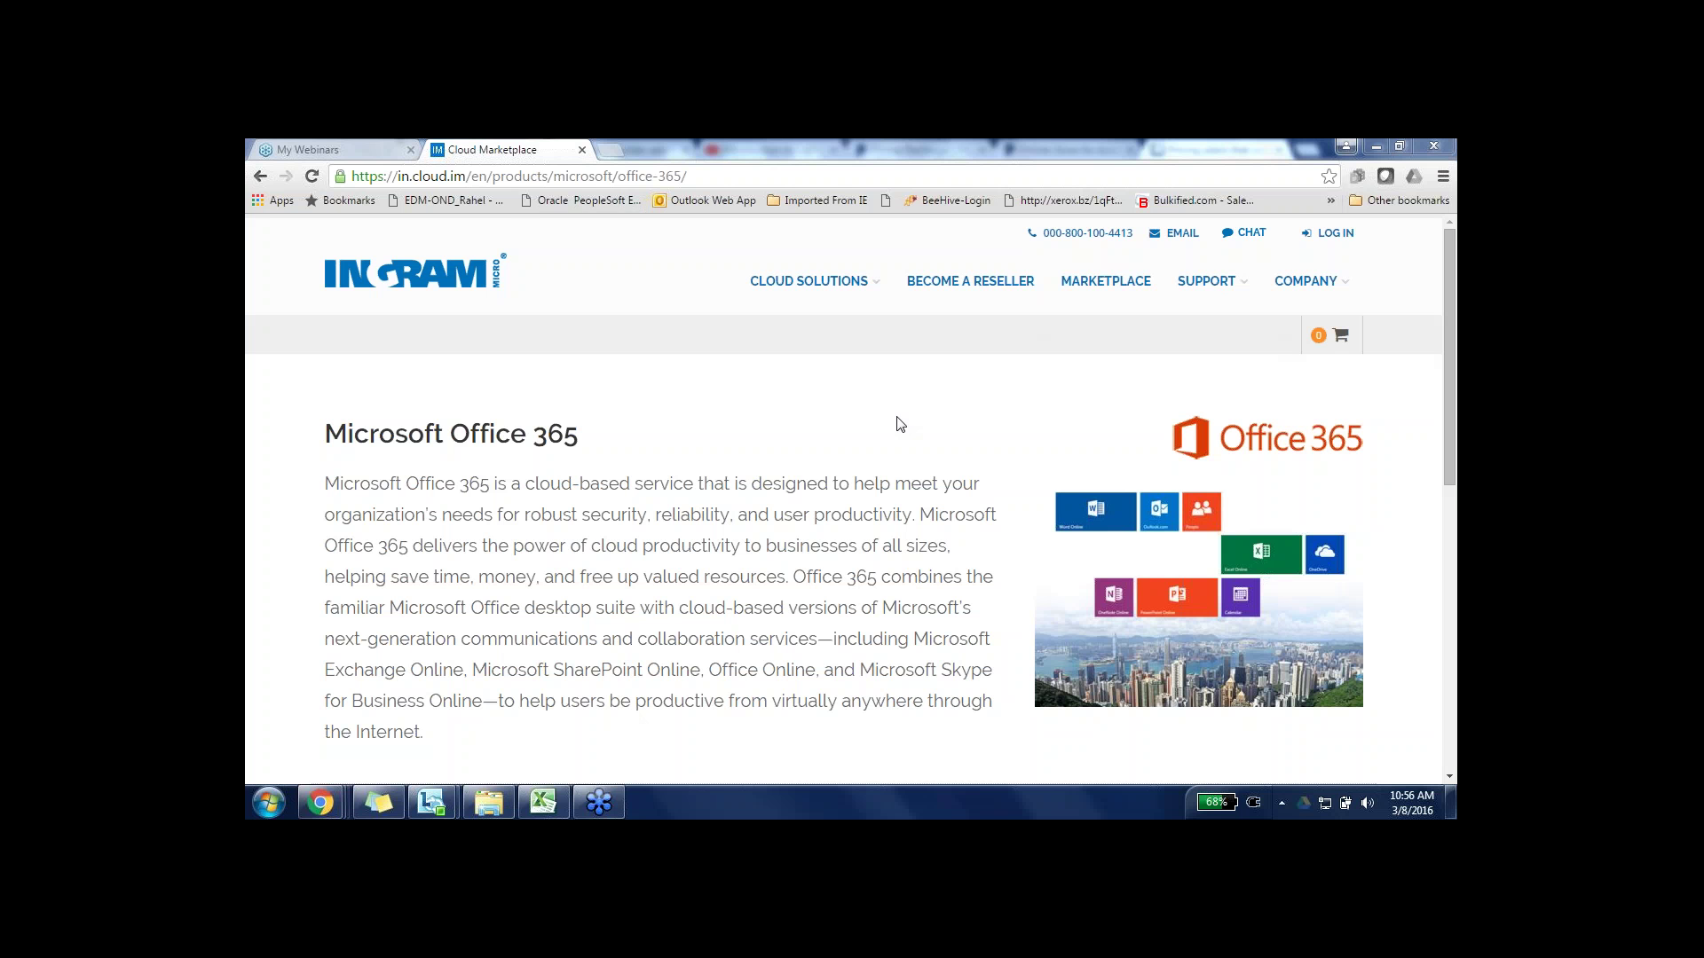
- Log in with the reseller user name and password, leaving the Company box unchosen
left_click(1335, 235)
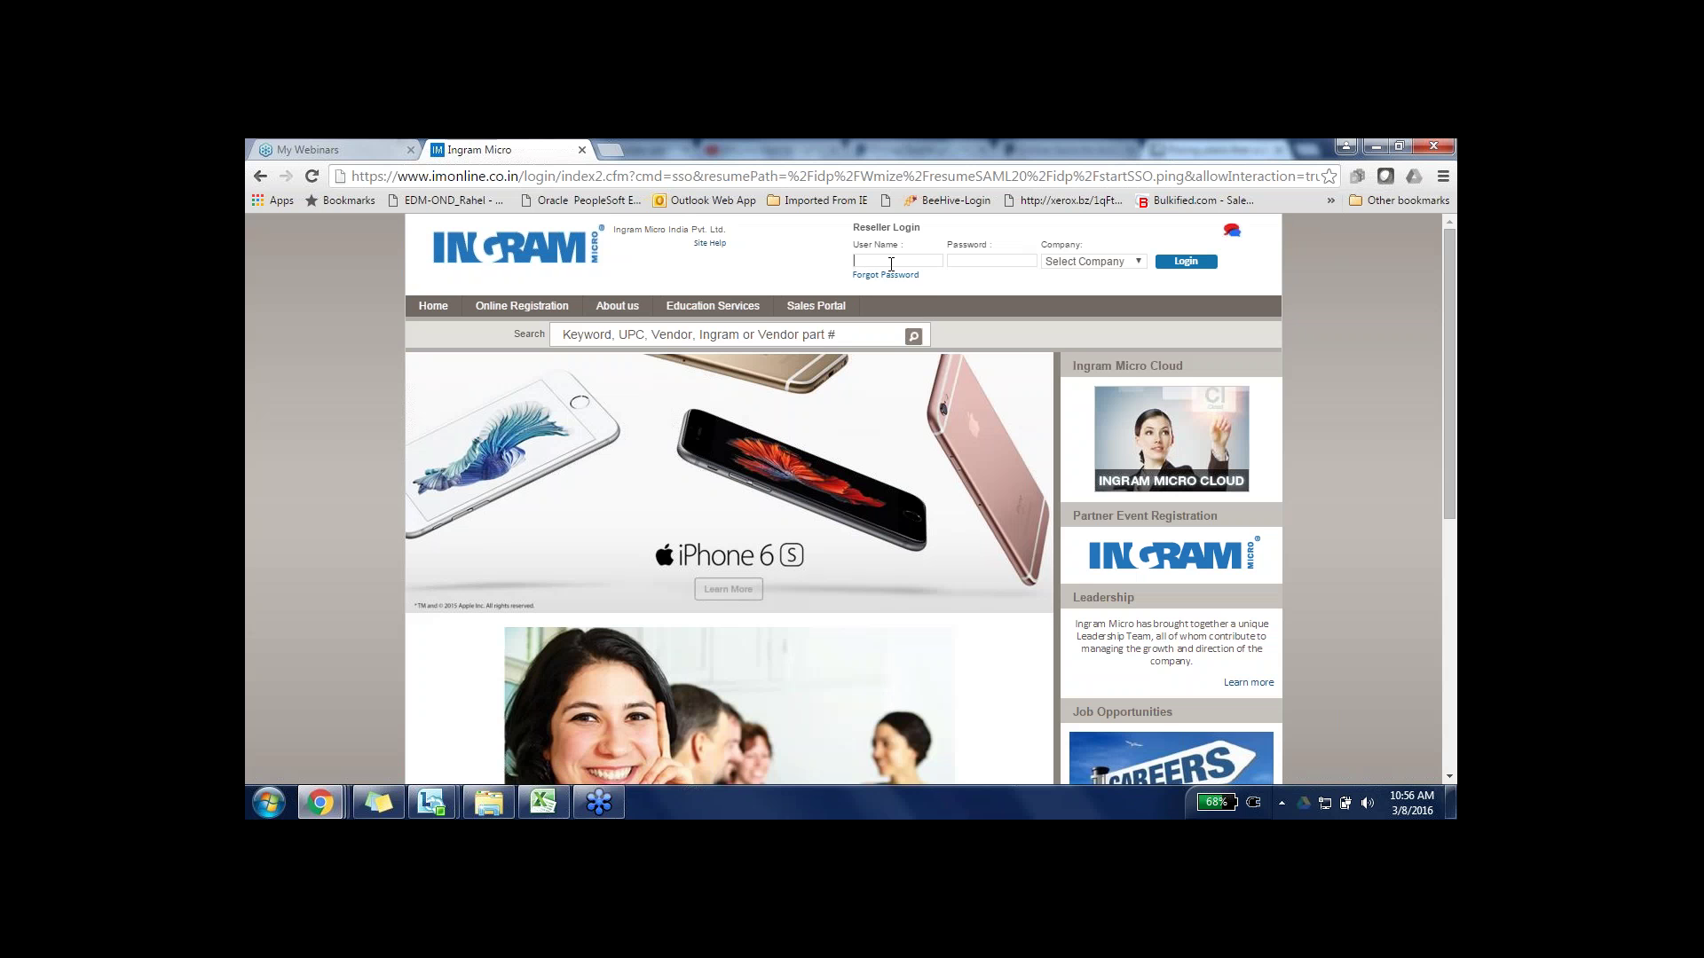
left_click(891, 264)
key("Tab")
left_click(1063, 264)
left_click(1065, 276)
left_click(1173, 264)
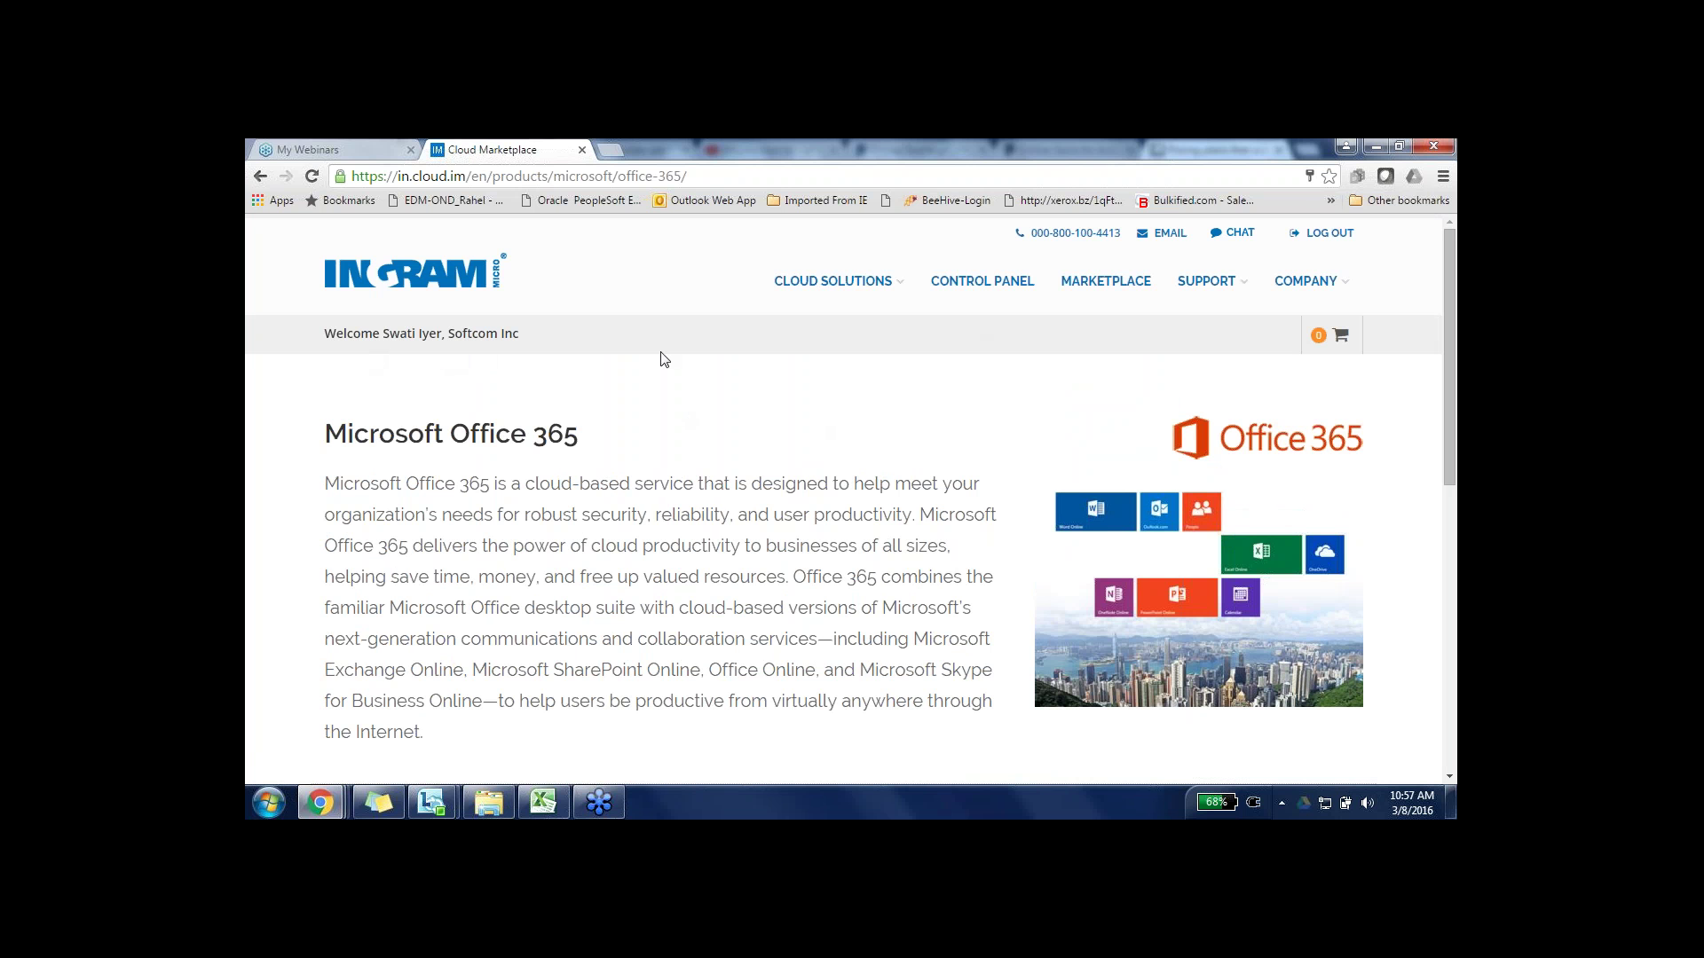
left_click(879, 291)
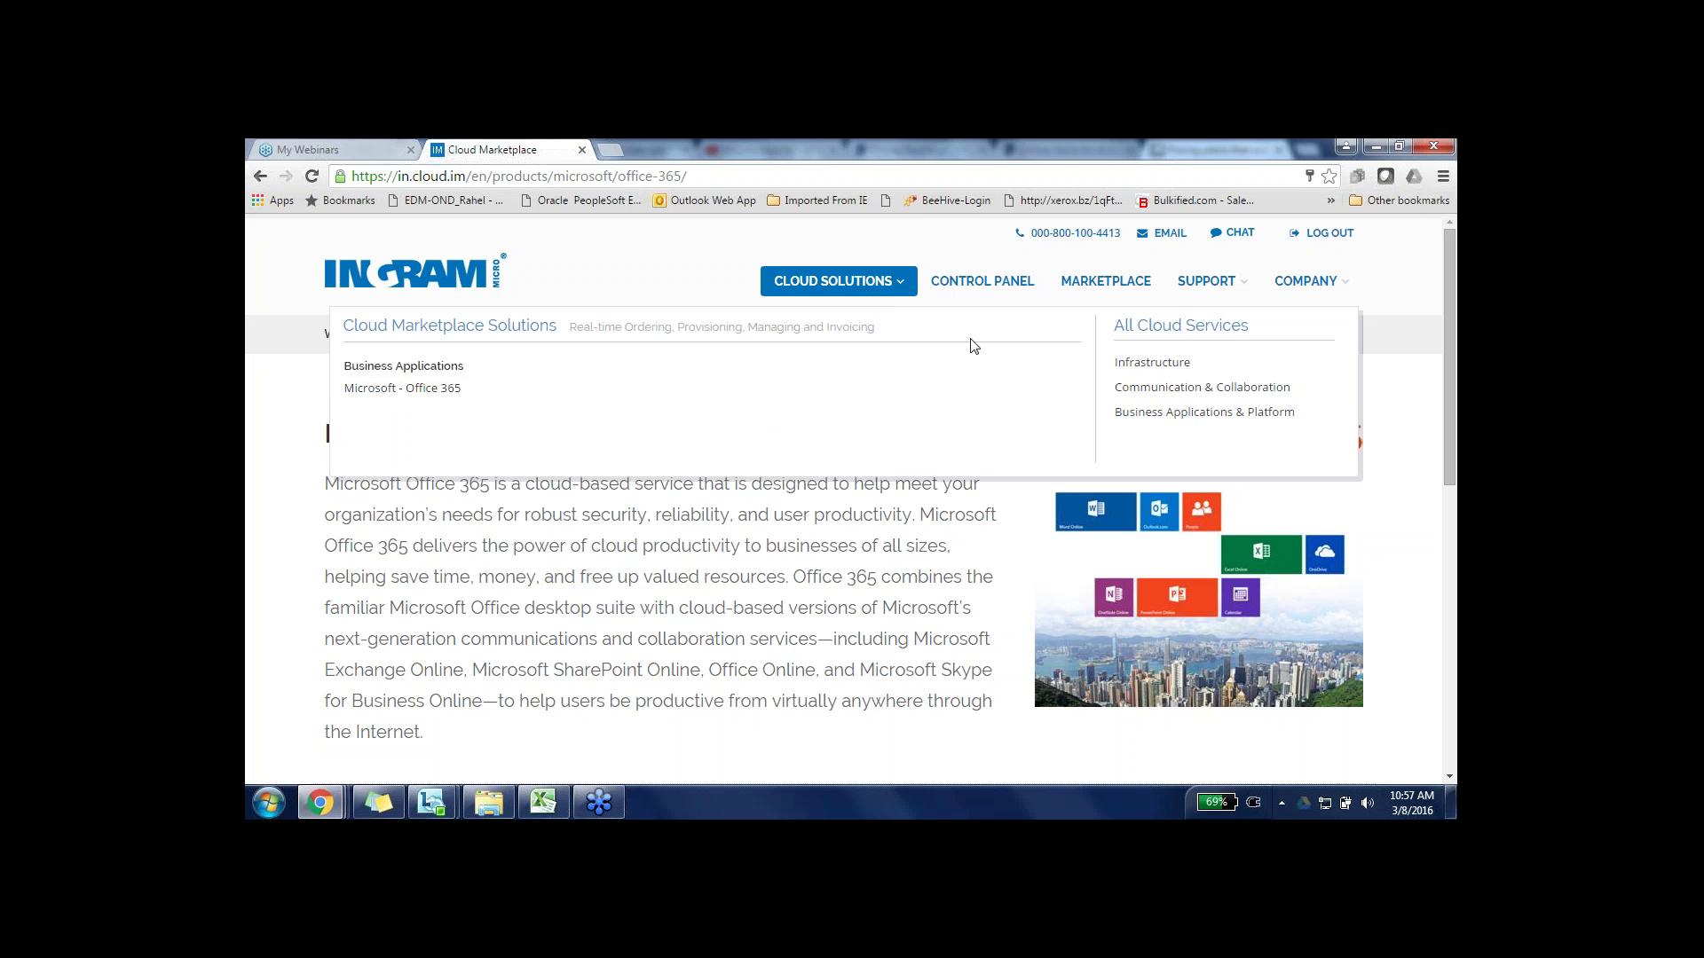
left_click(995, 289)
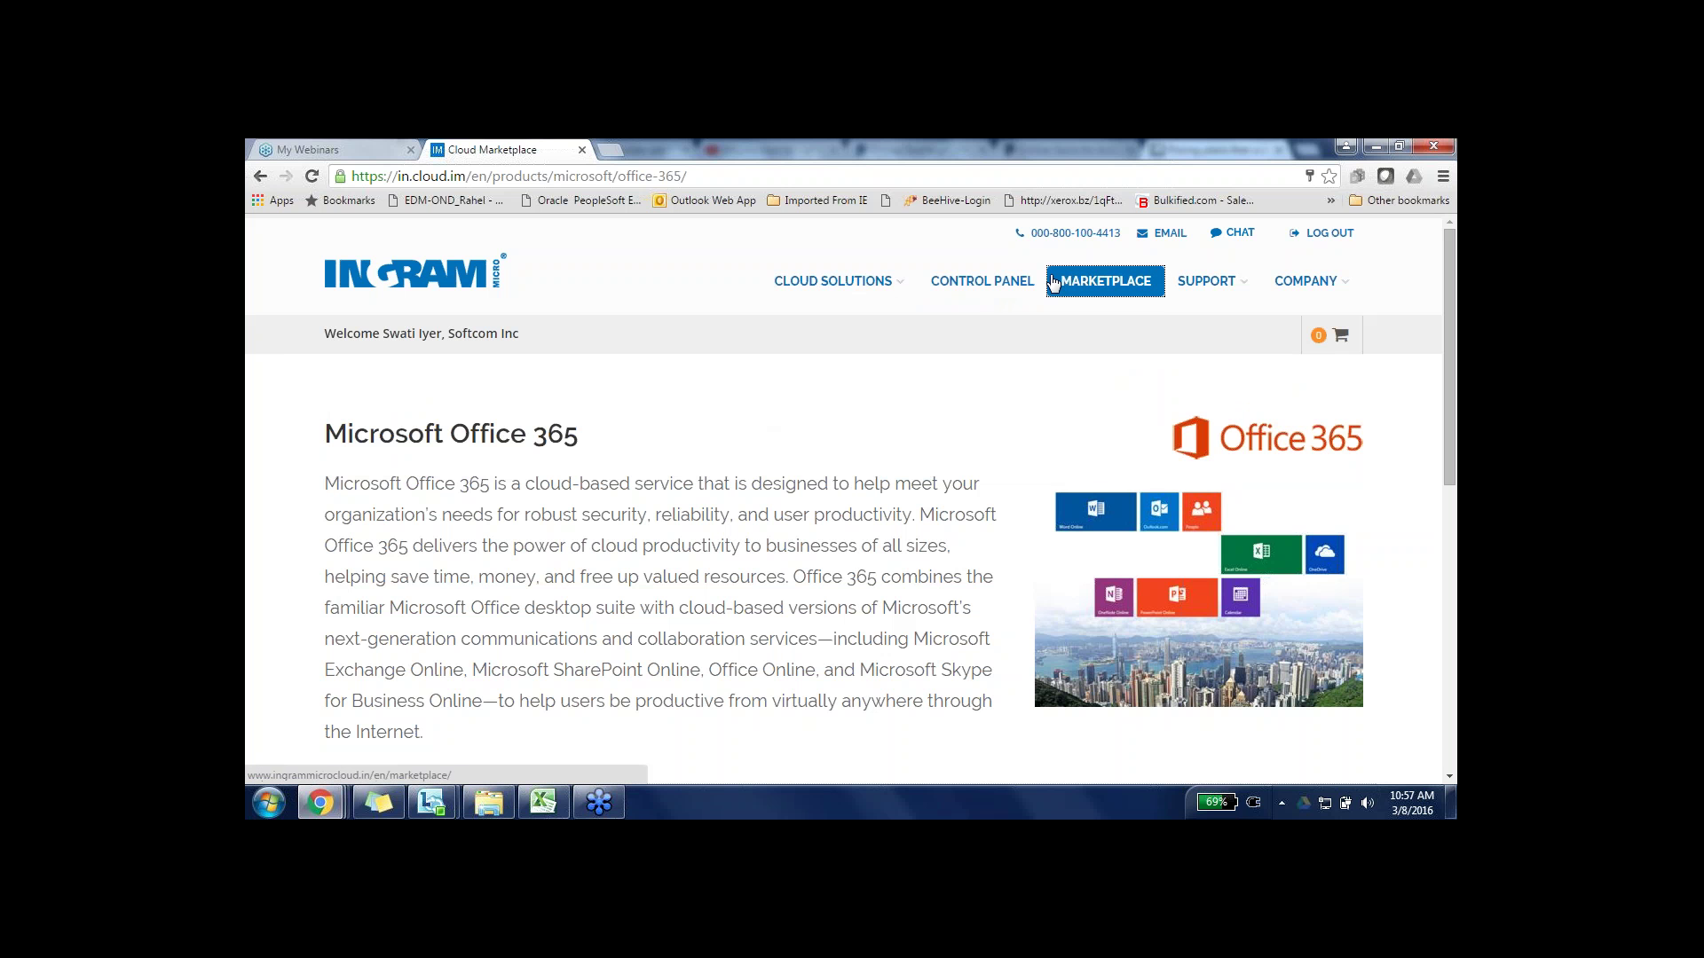
mouse_move(1214, 284)
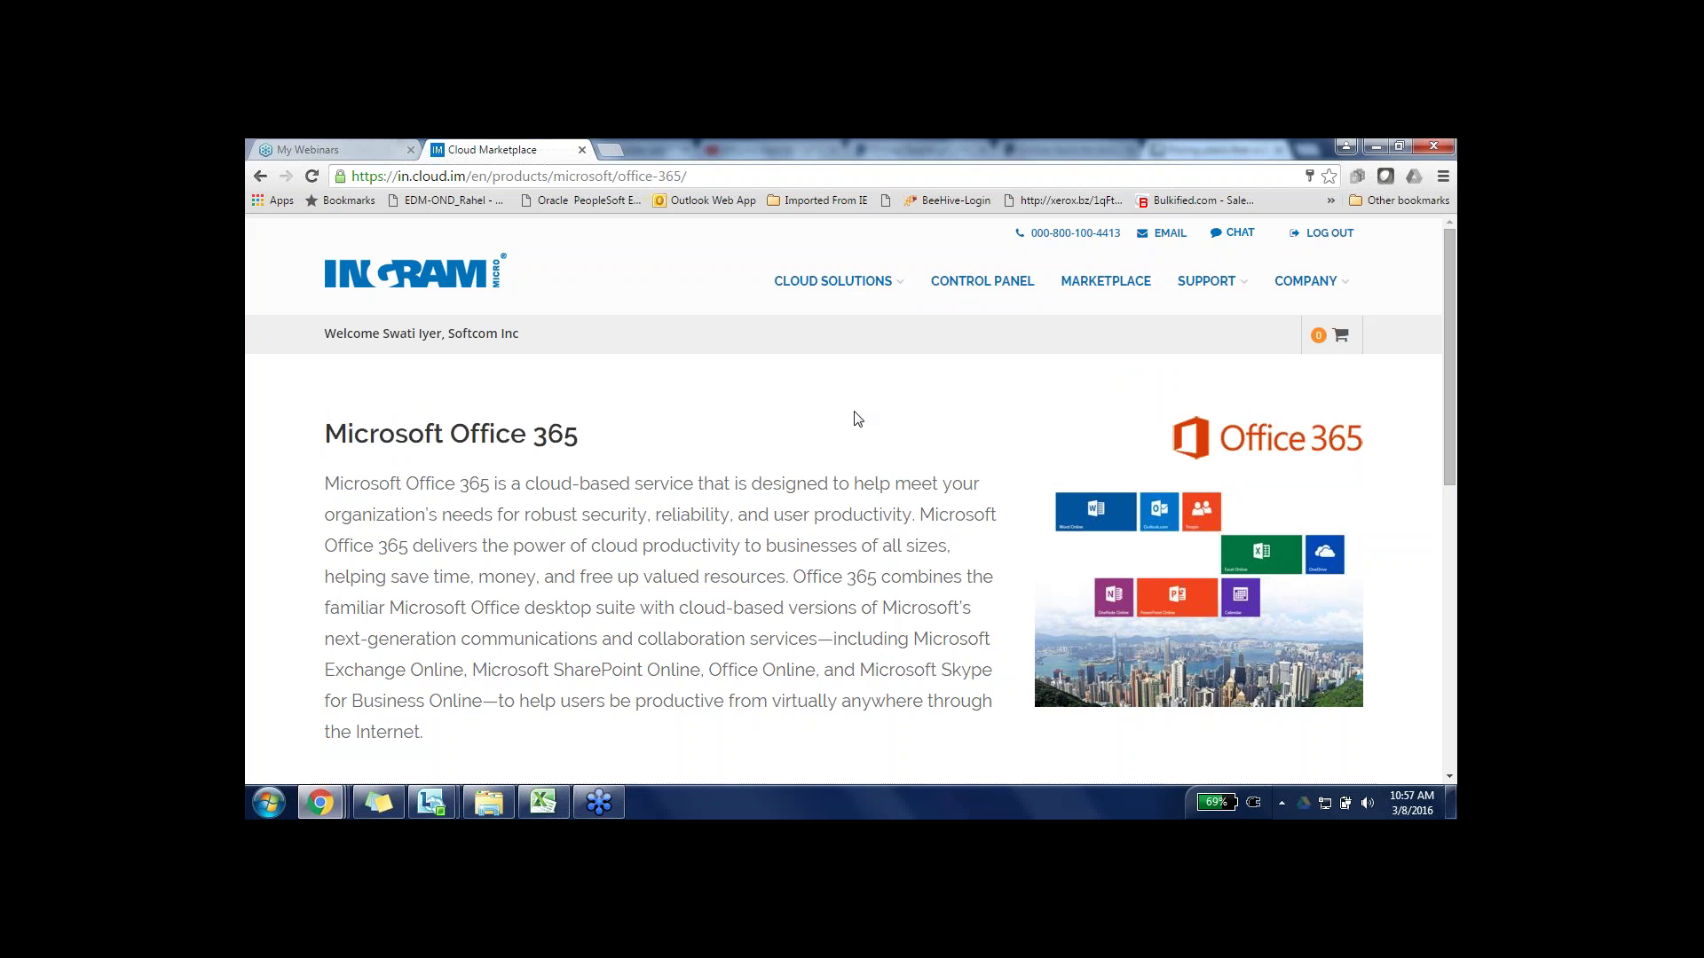
scroll(854, 419, "down", 4)
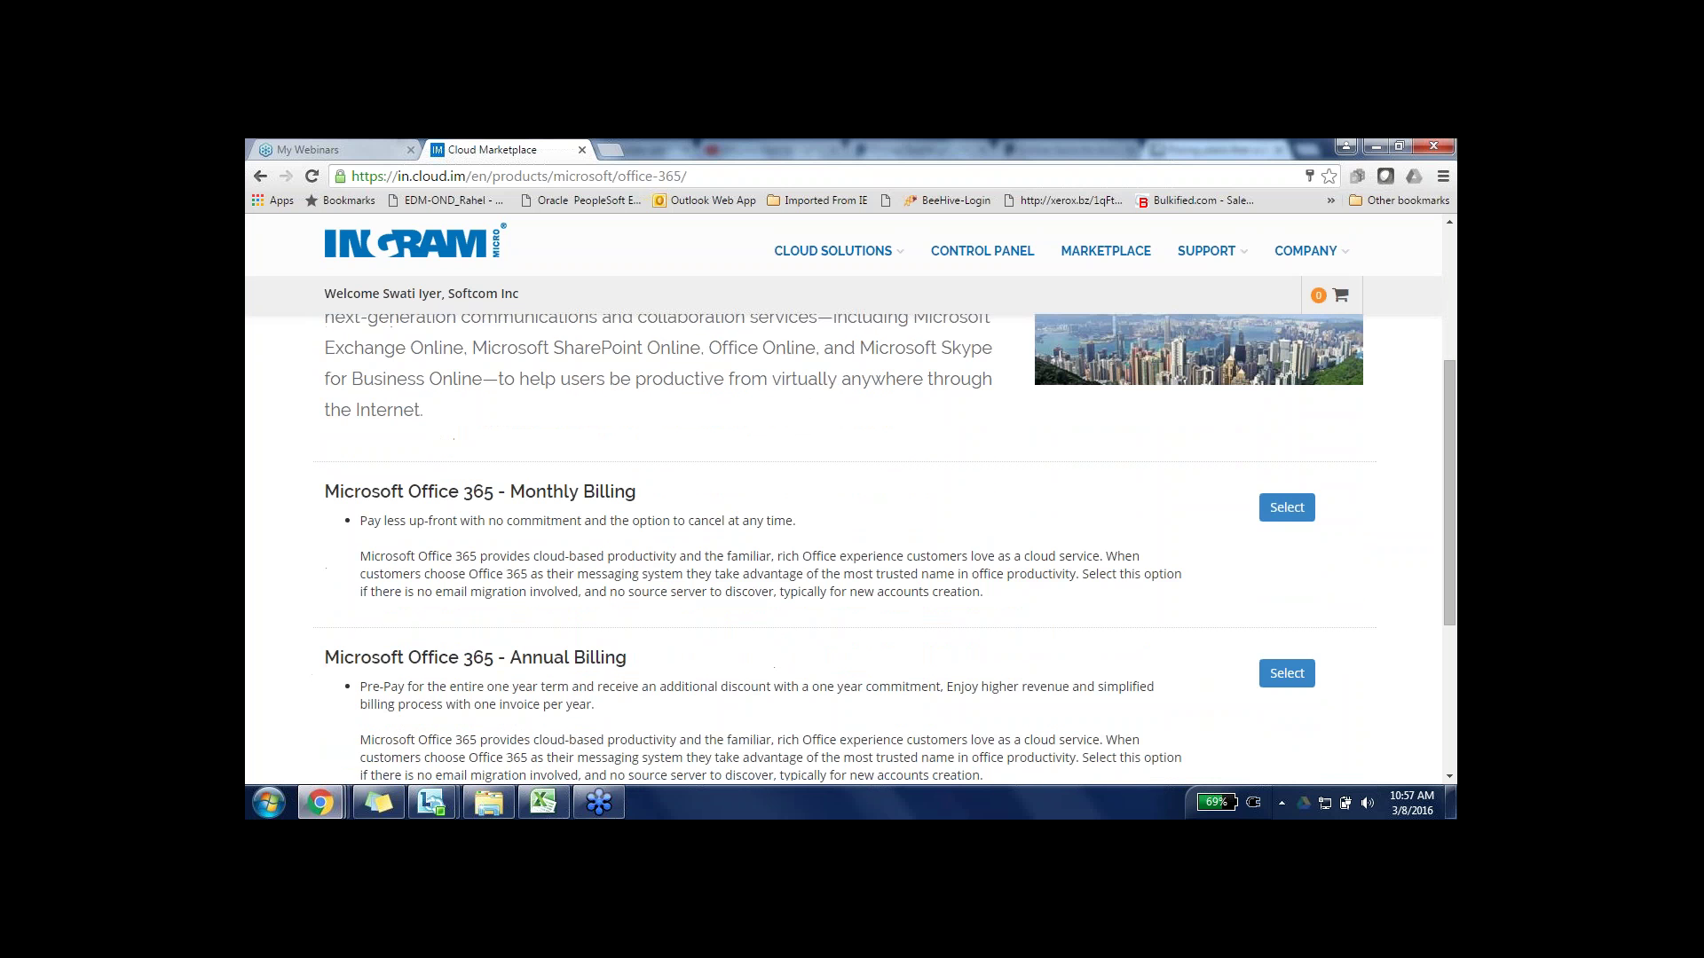
scroll(887, 548, "down", 1)
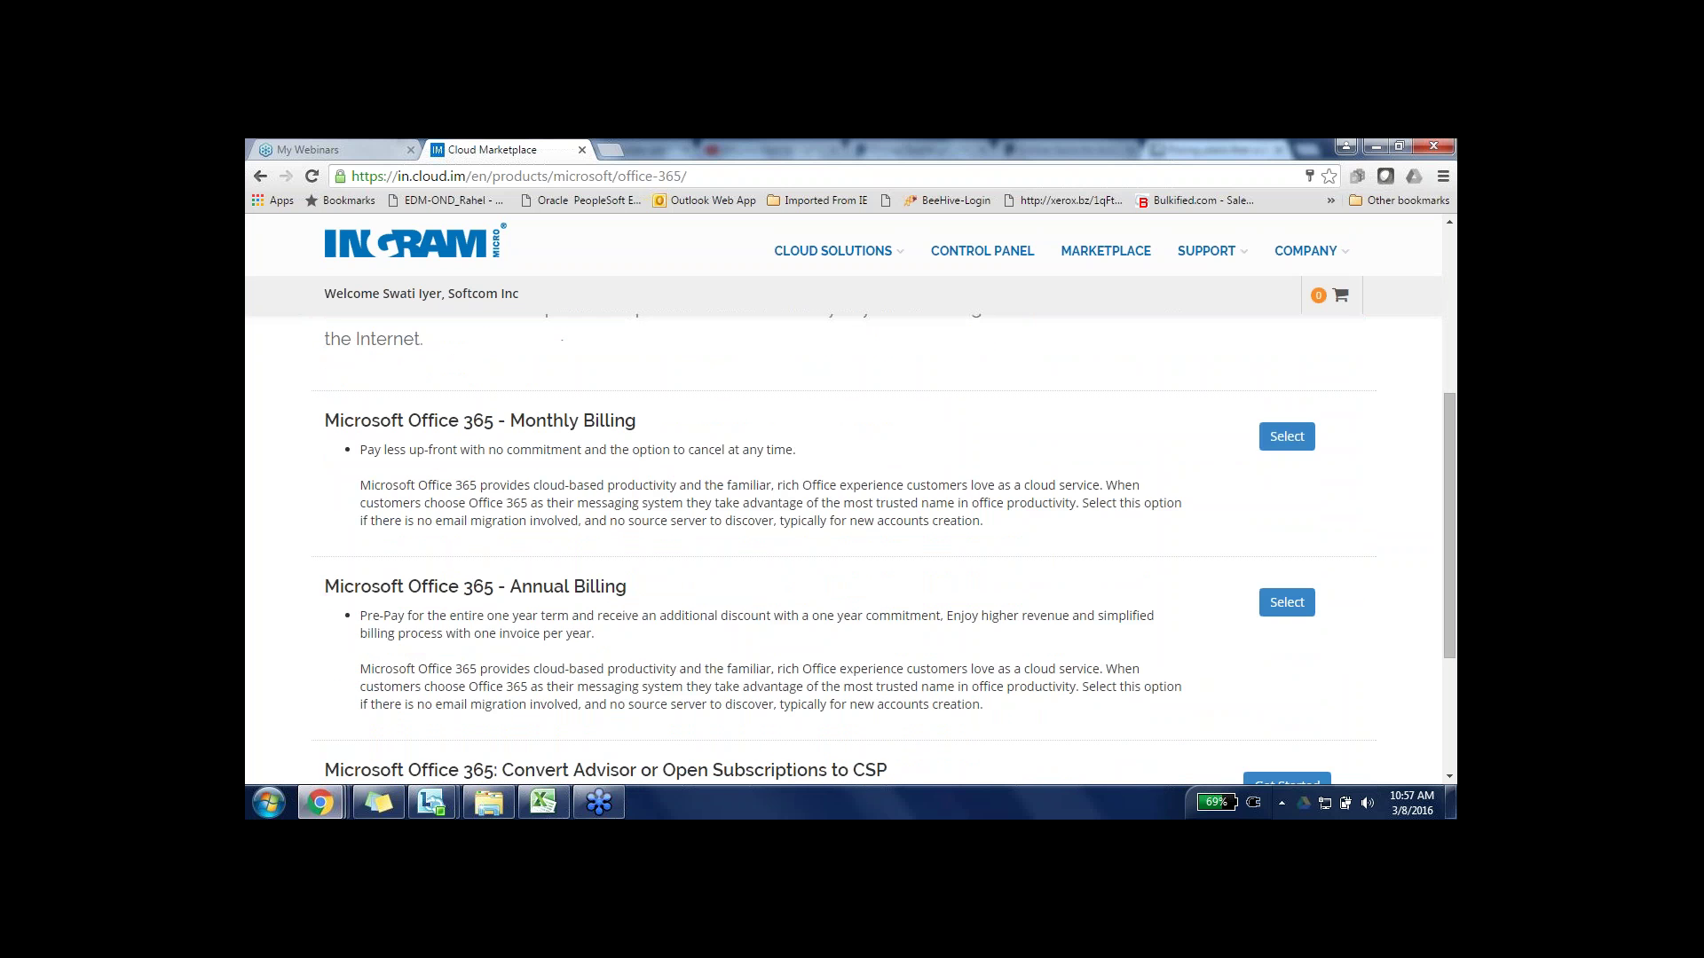
scroll(887, 560, "down", 1)
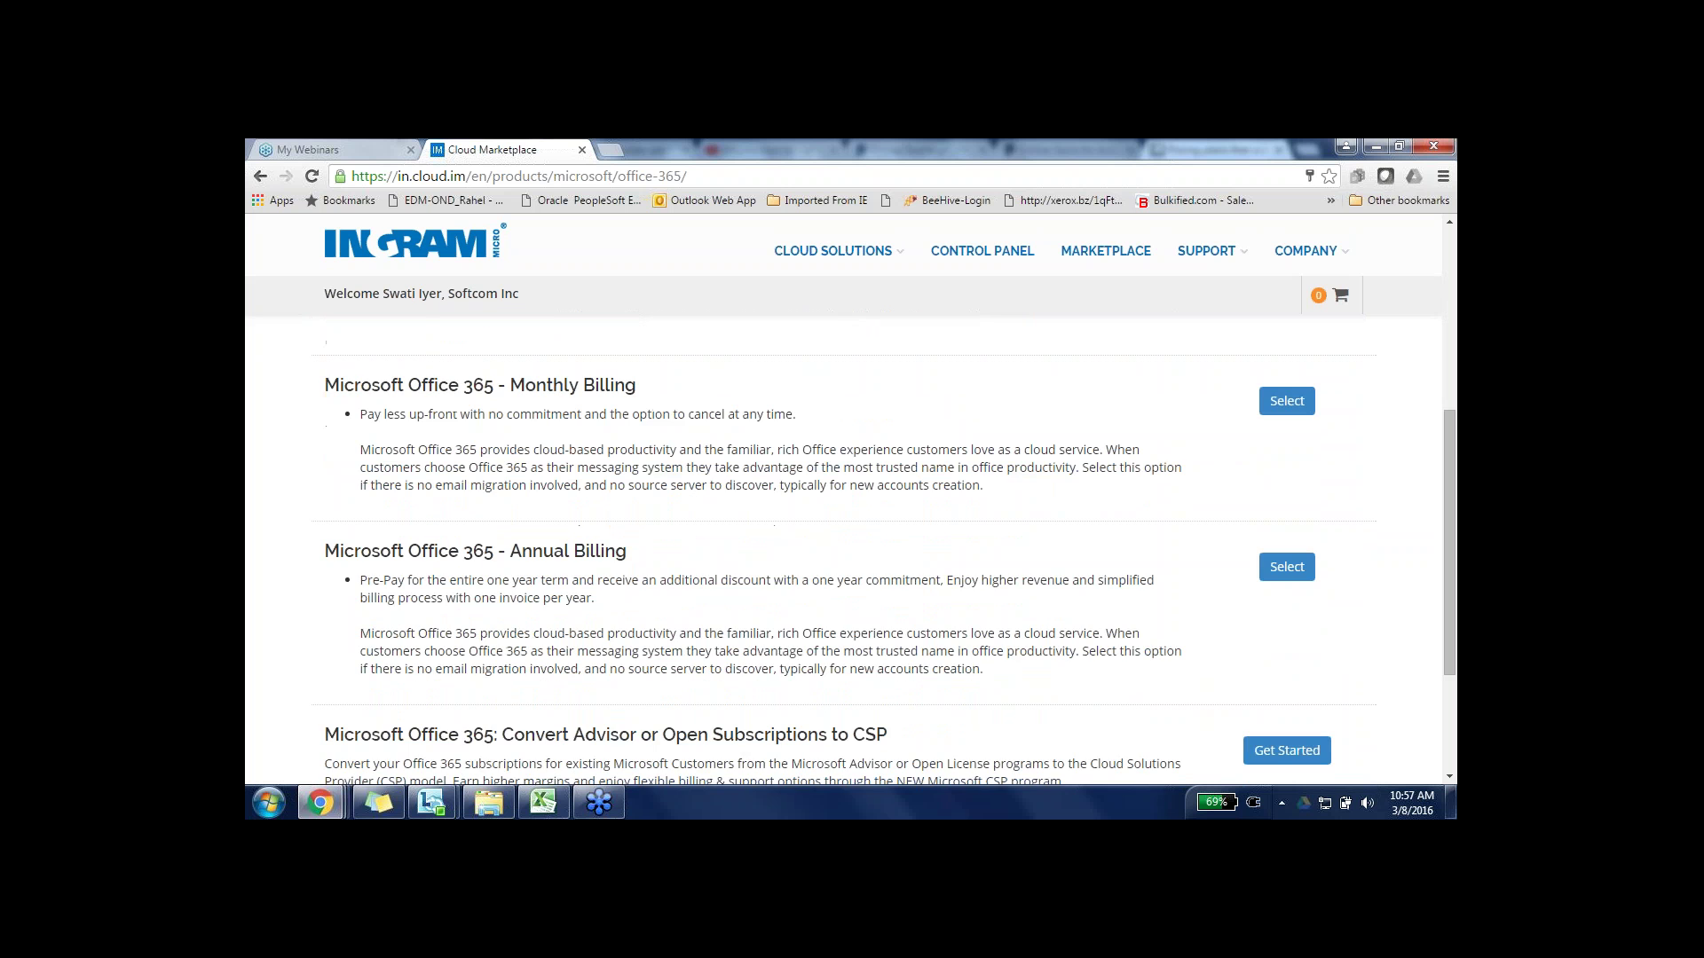
scroll(887, 559, "down", 1)
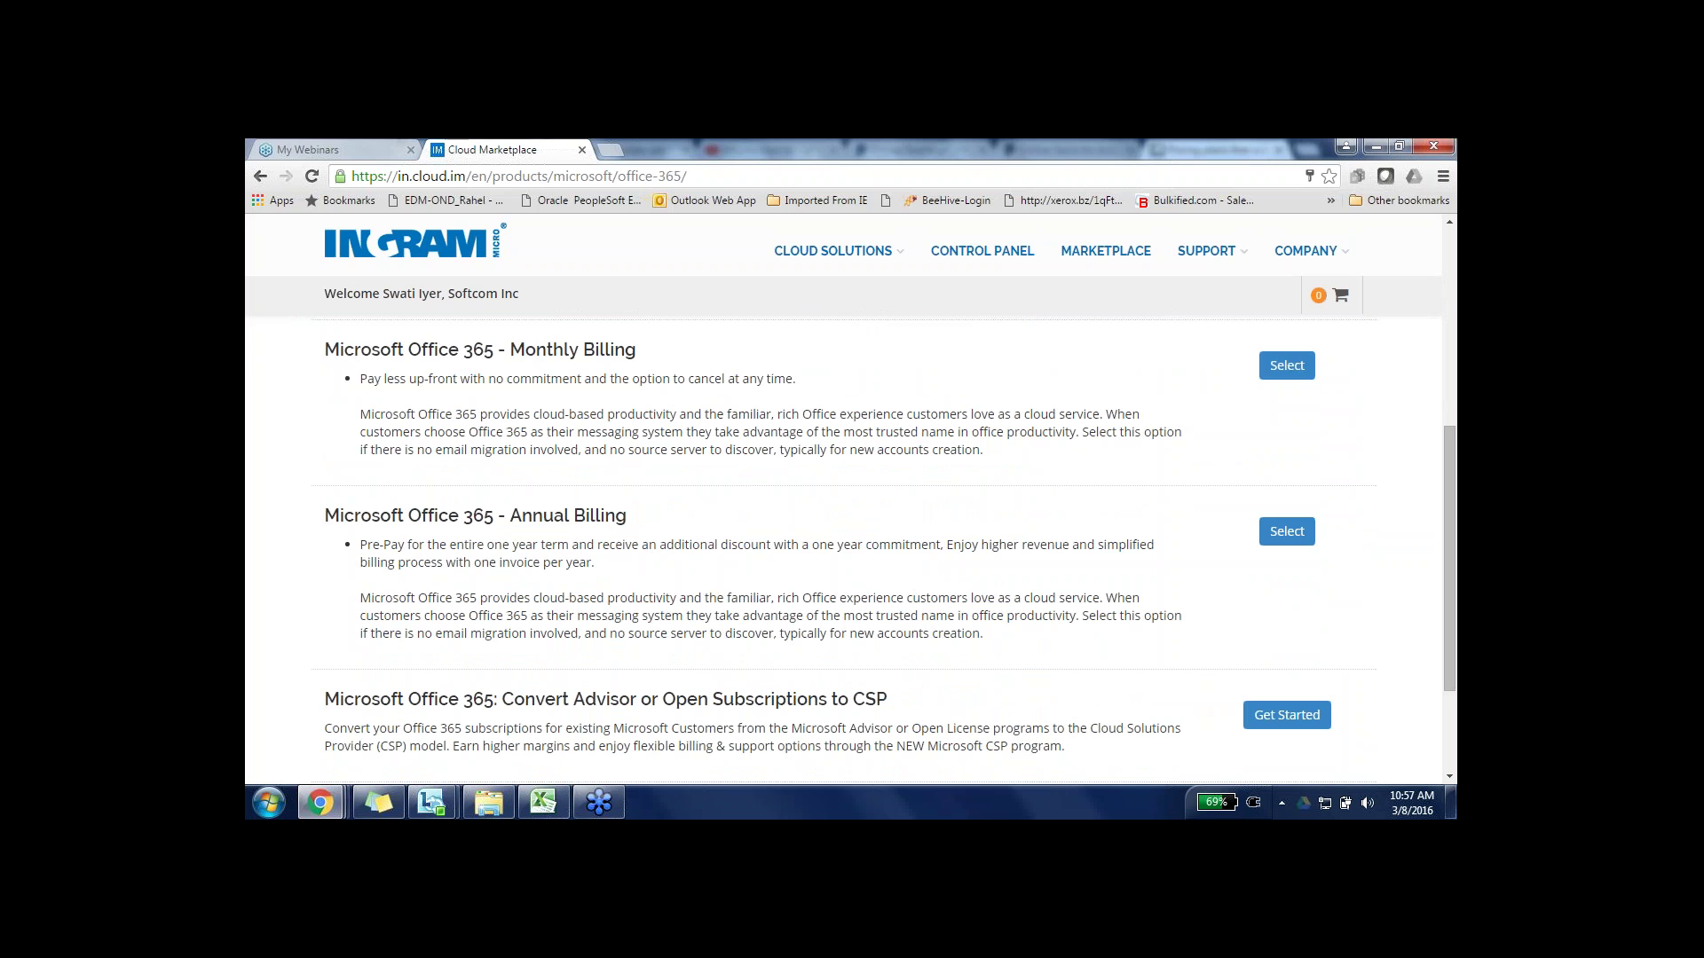
scroll(680, 740, "down", 3)
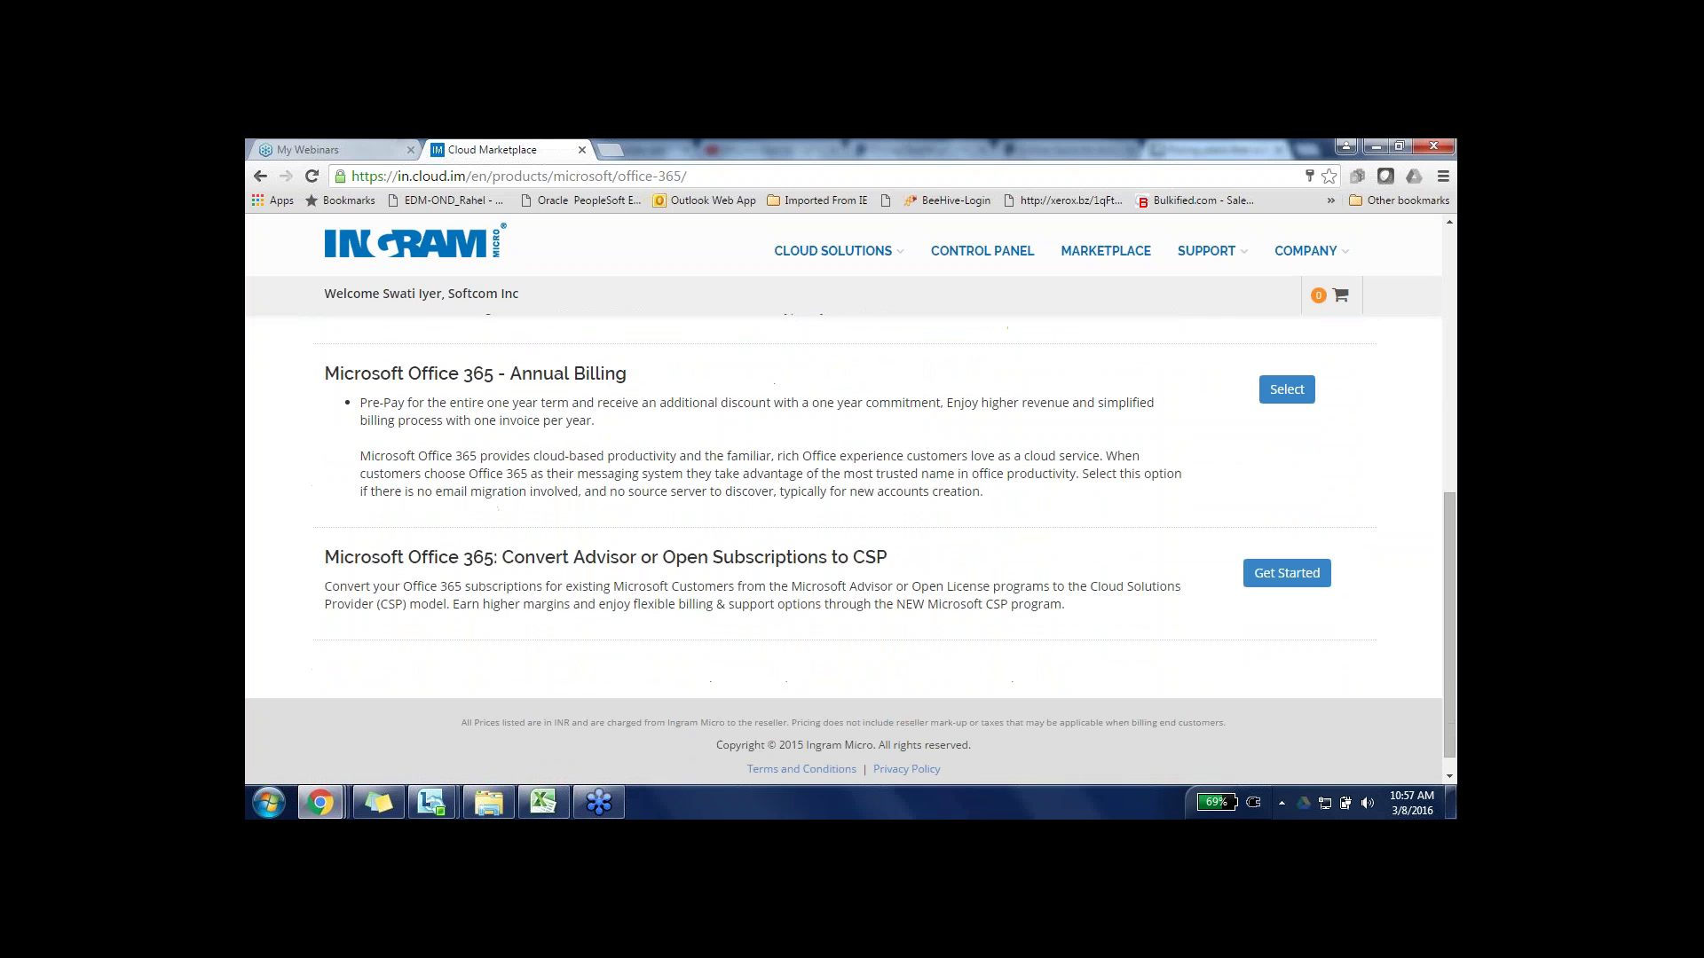
- Open the Convert to CSP guide and bring up Step 3's Send Authorization Request form
left_click(1274, 582)
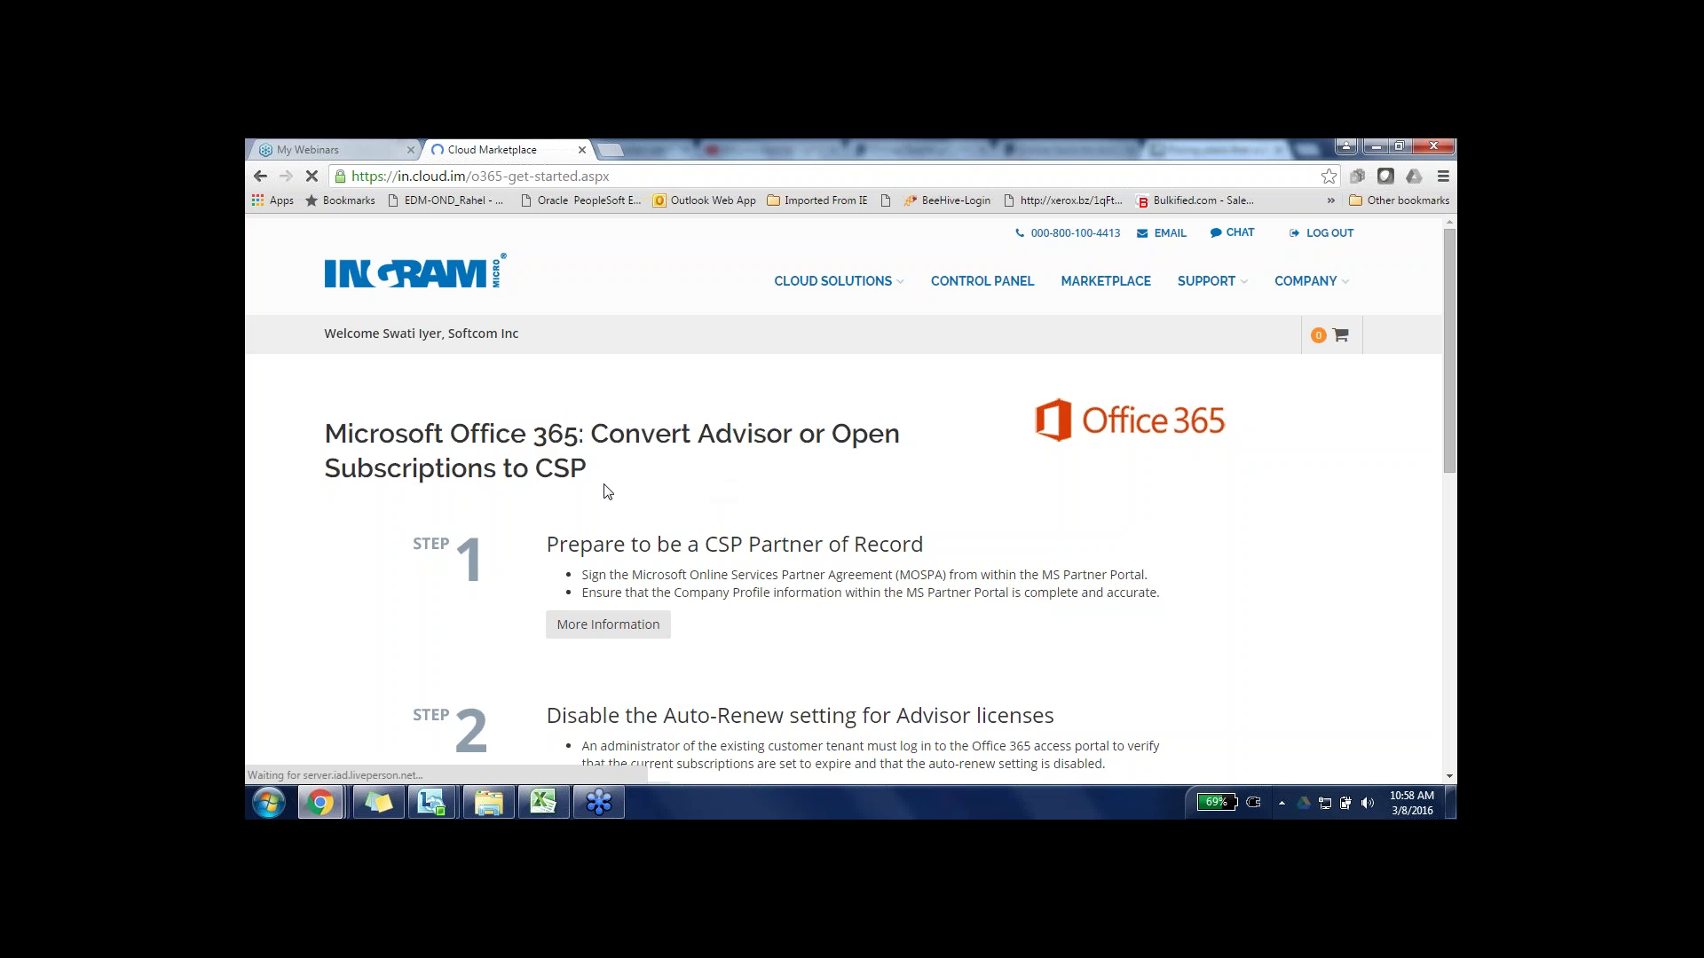
scroll(607, 492, "down", 2)
scroll(607, 492, "down", 2)
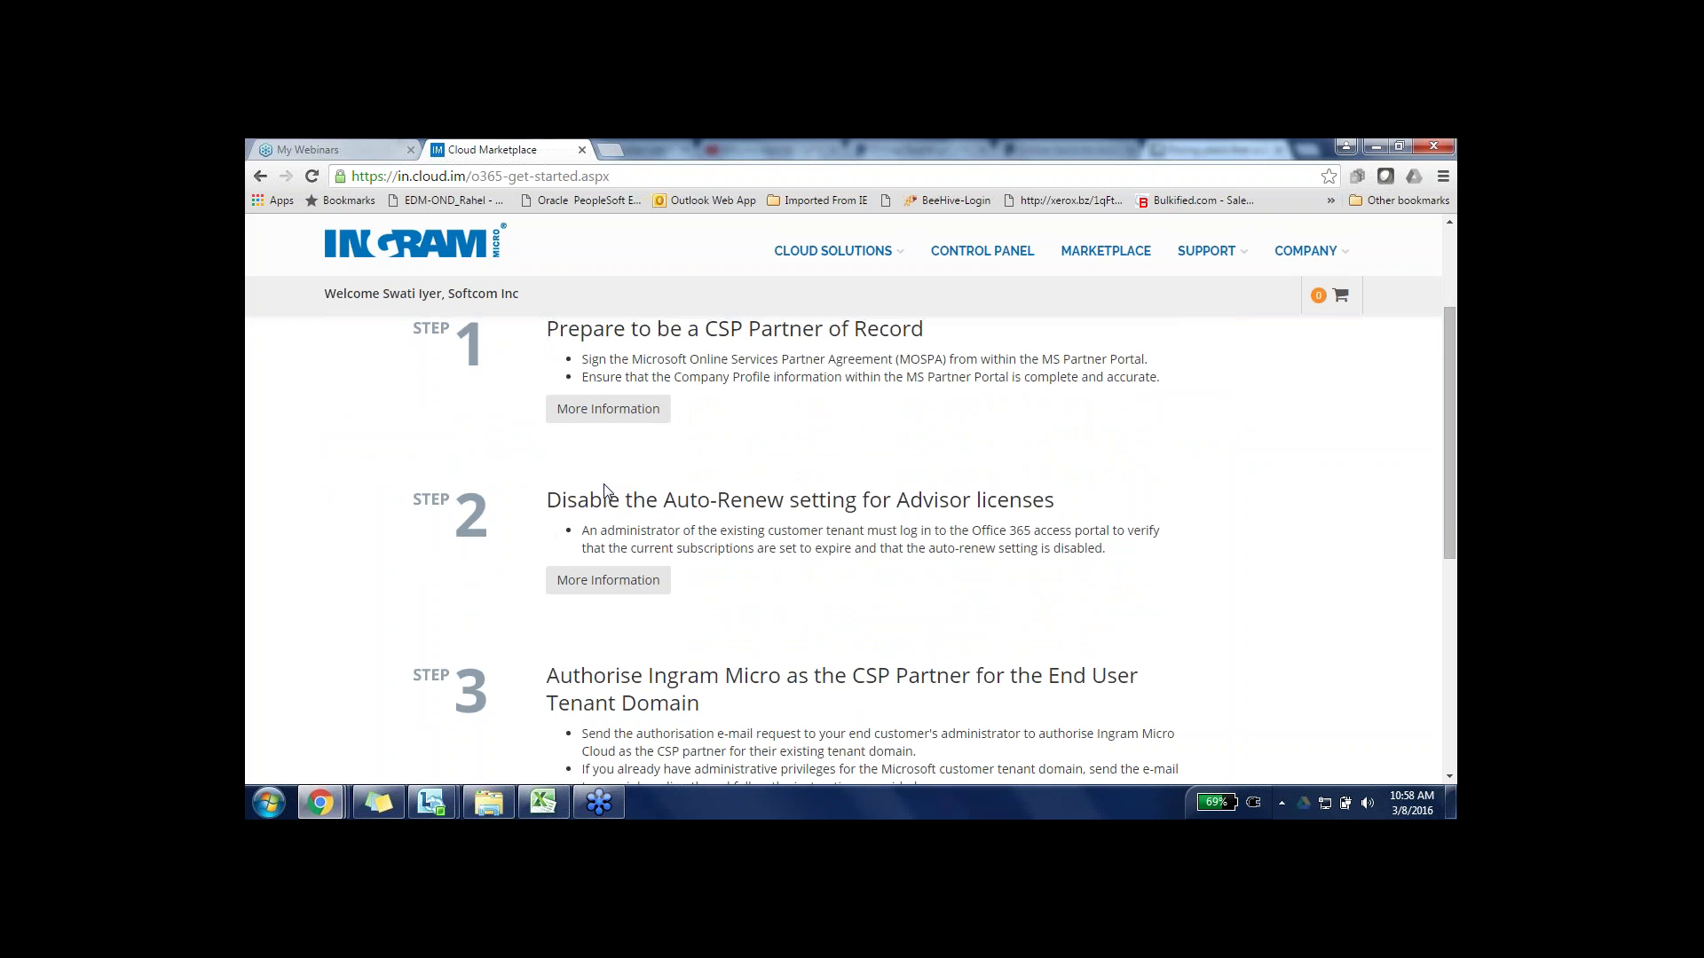
scroll(605, 490, "down", 2)
scroll(607, 479, "up", 3)
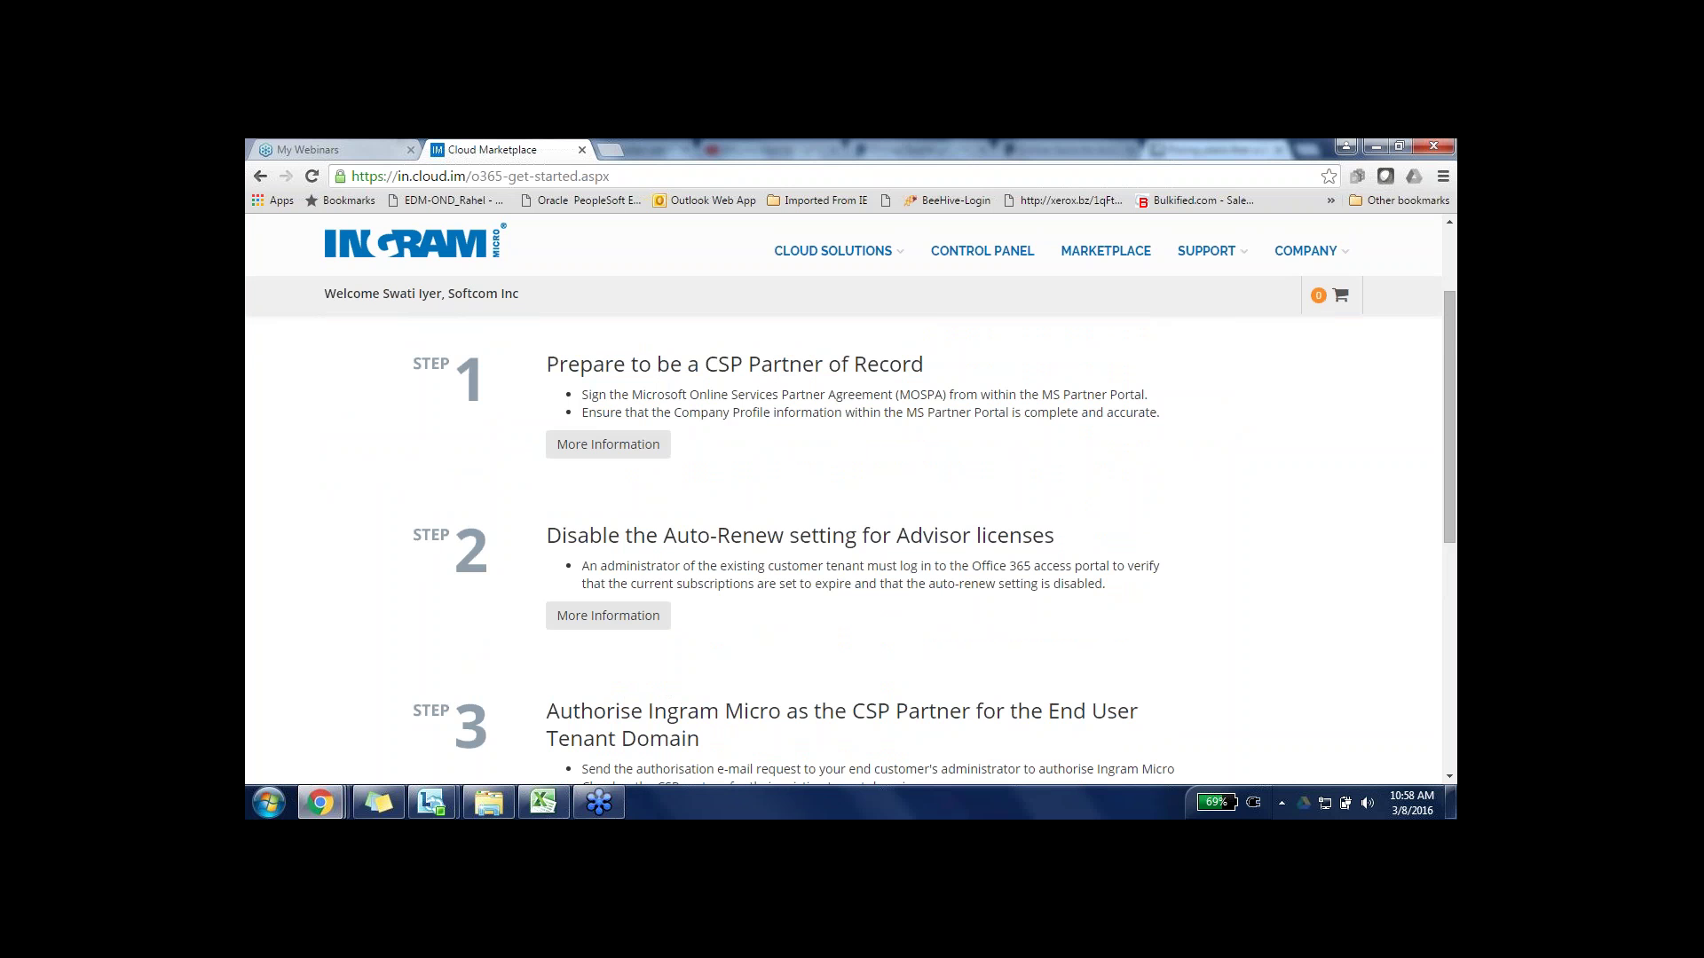
scroll(850, 533, "down", 2)
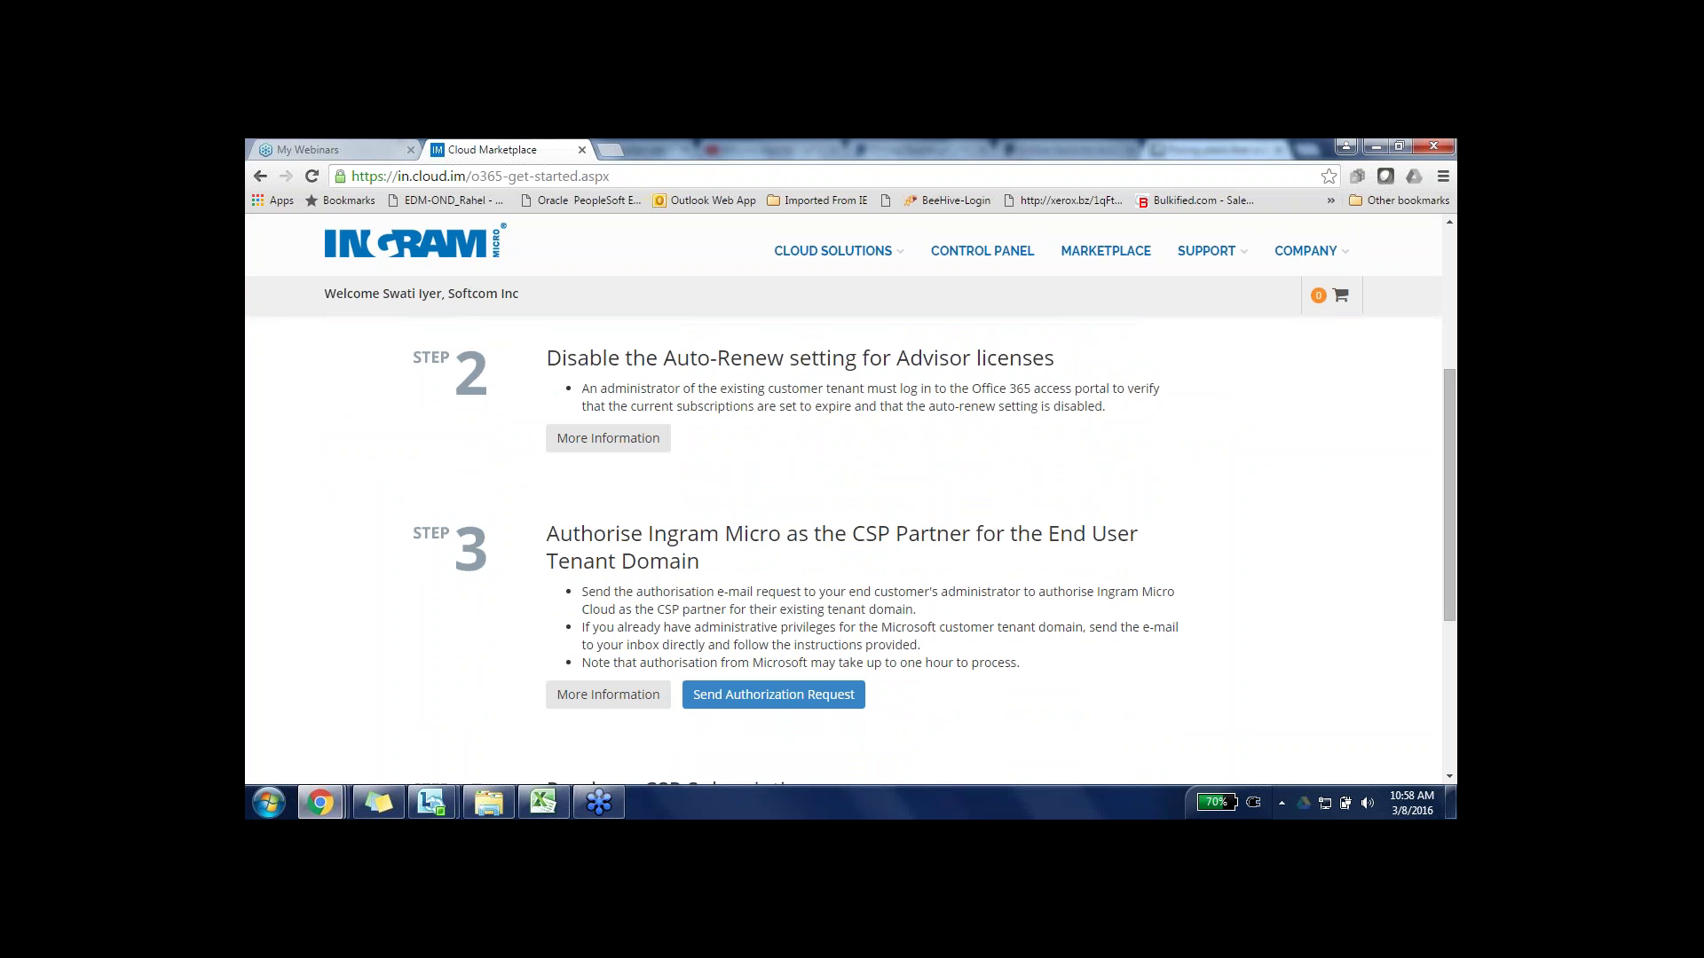
scroll(850, 532, "down", 2)
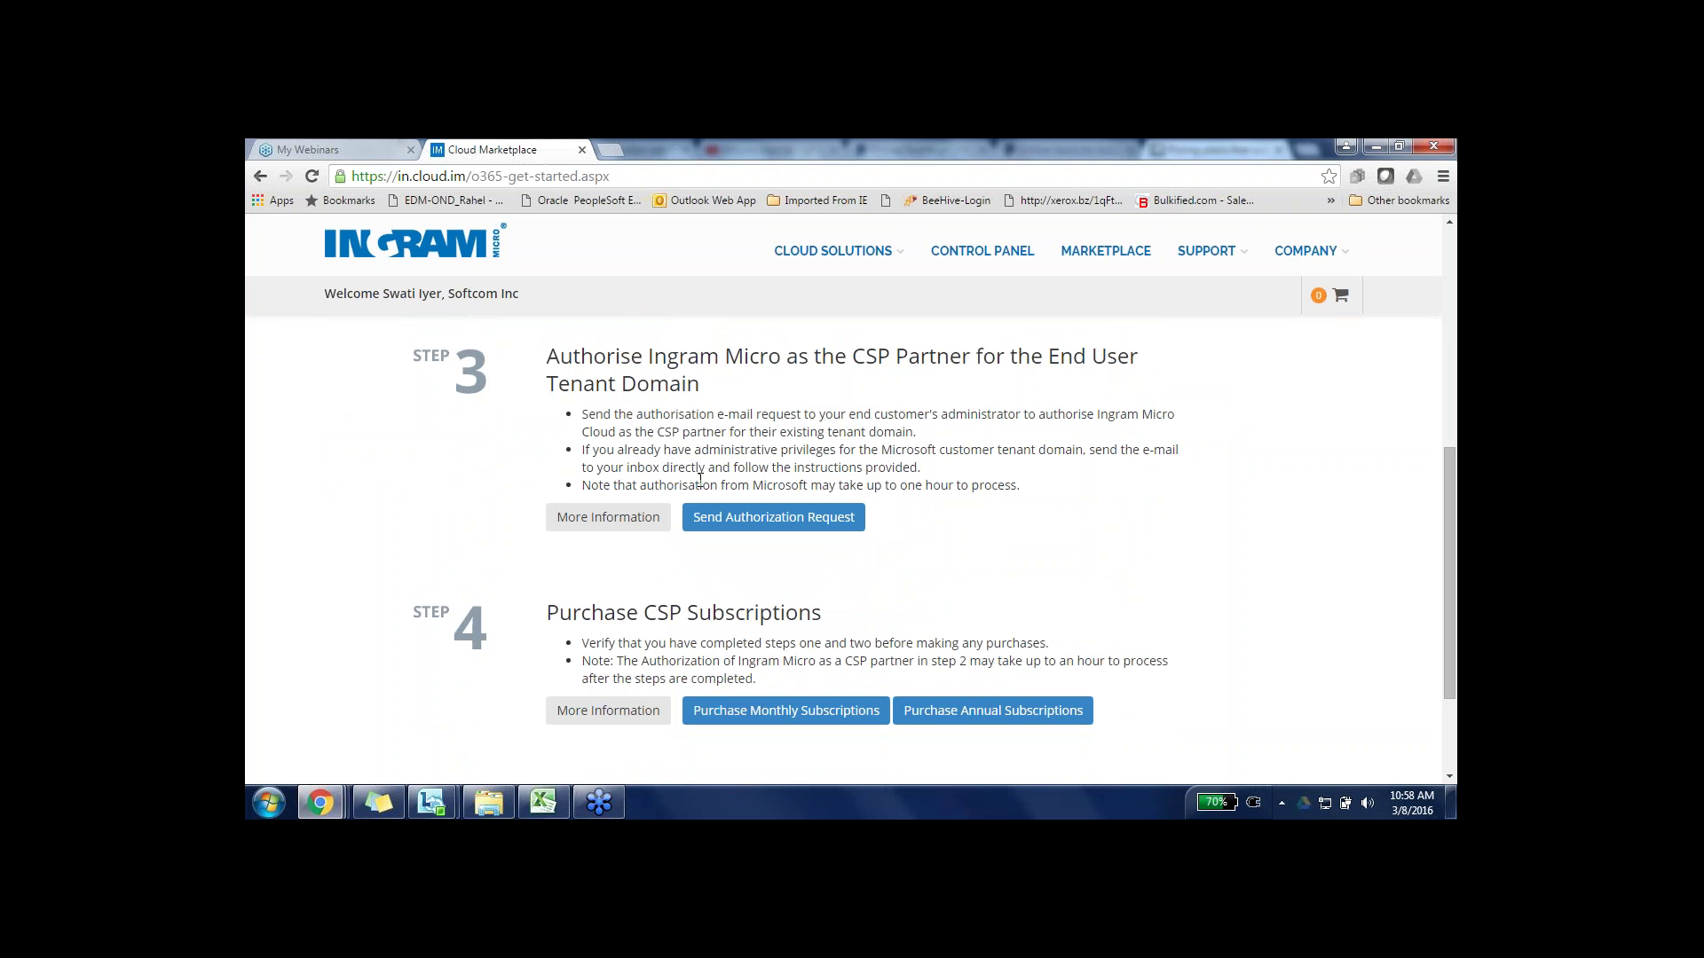
left_click(746, 527)
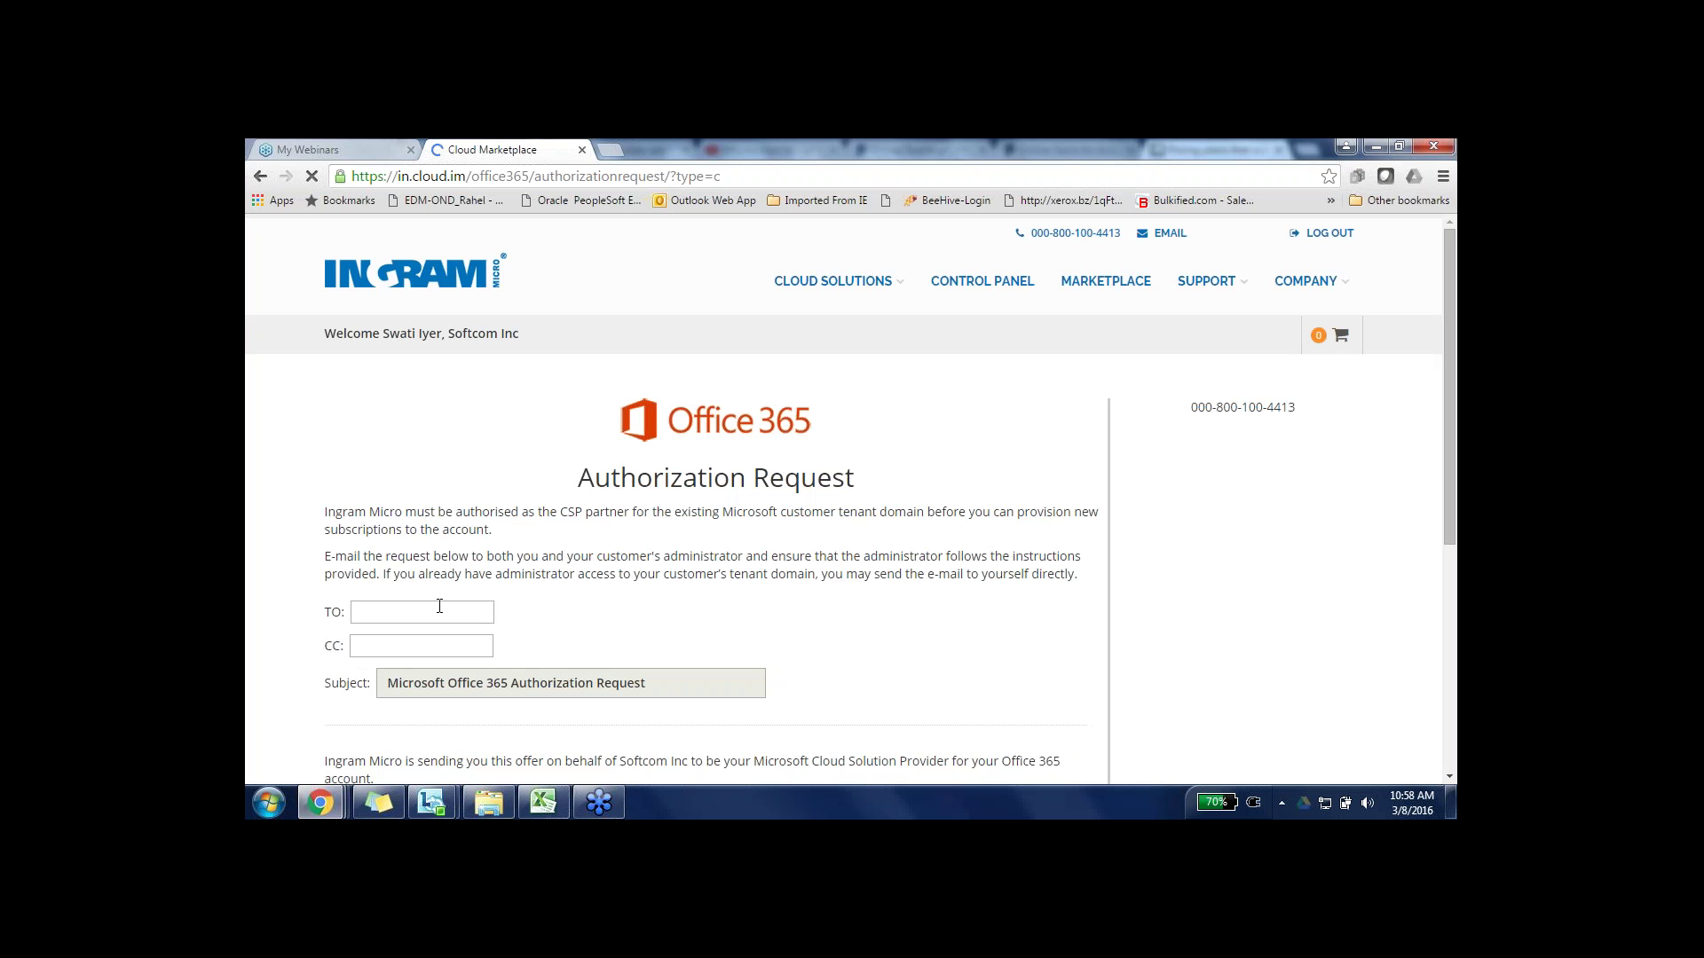
- Cancel the Office 365 authorization request without sending it
left_click(440, 606)
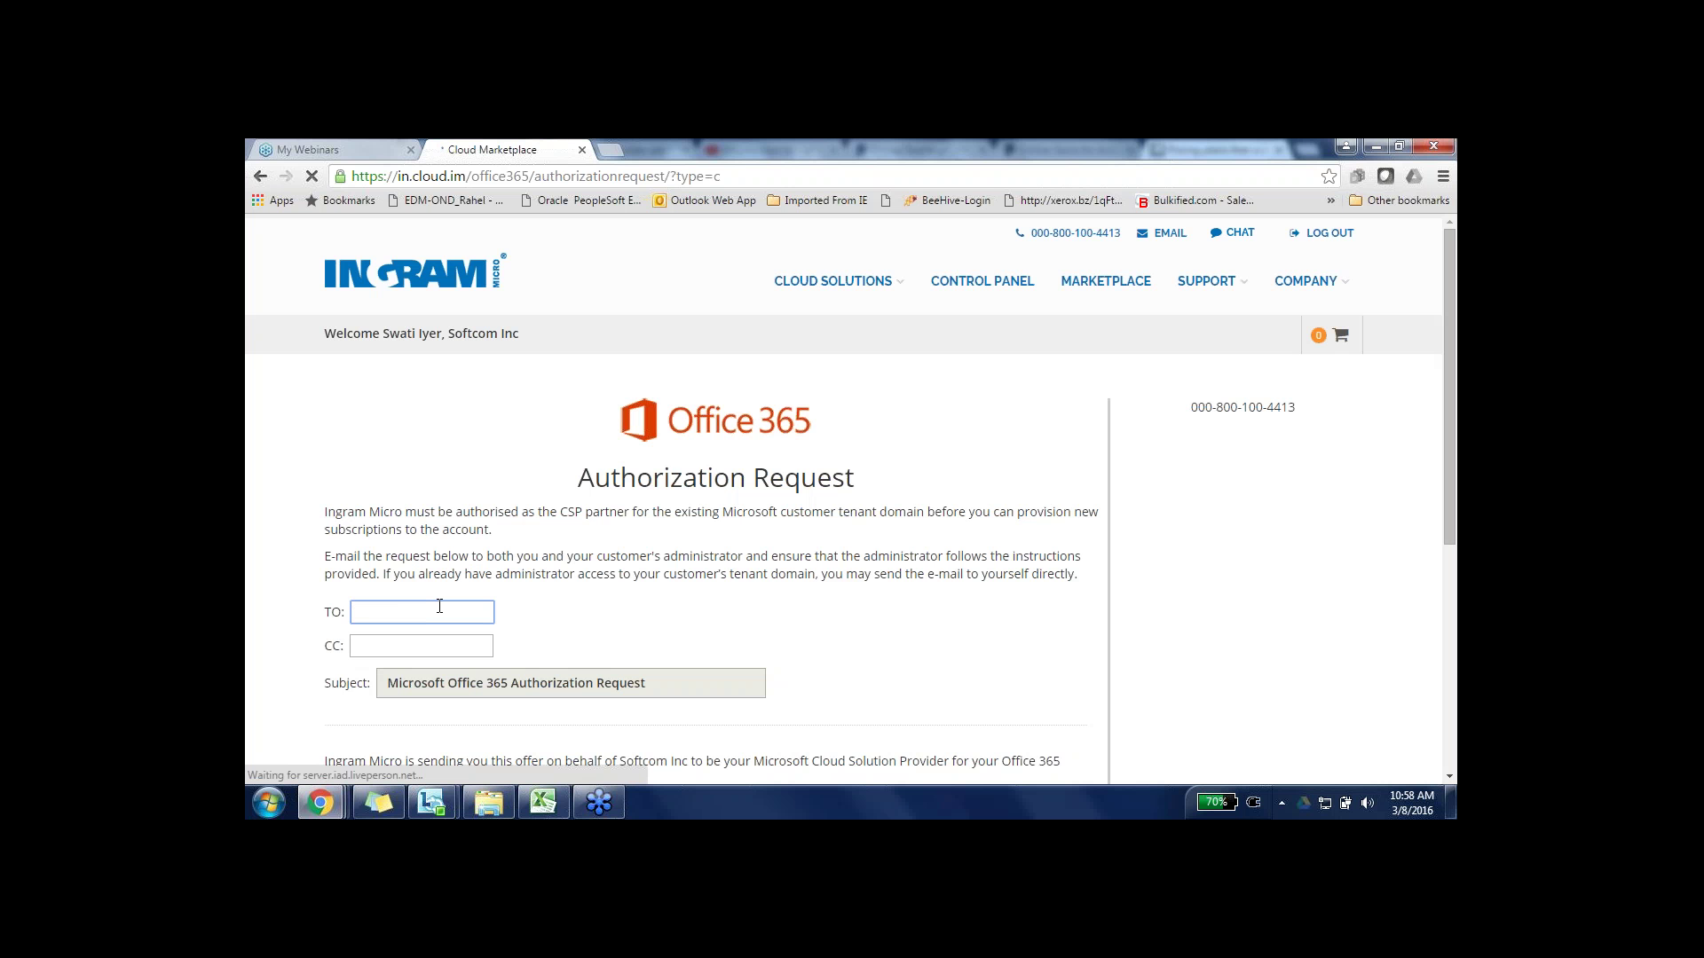
scroll(524, 619, "down", 3)
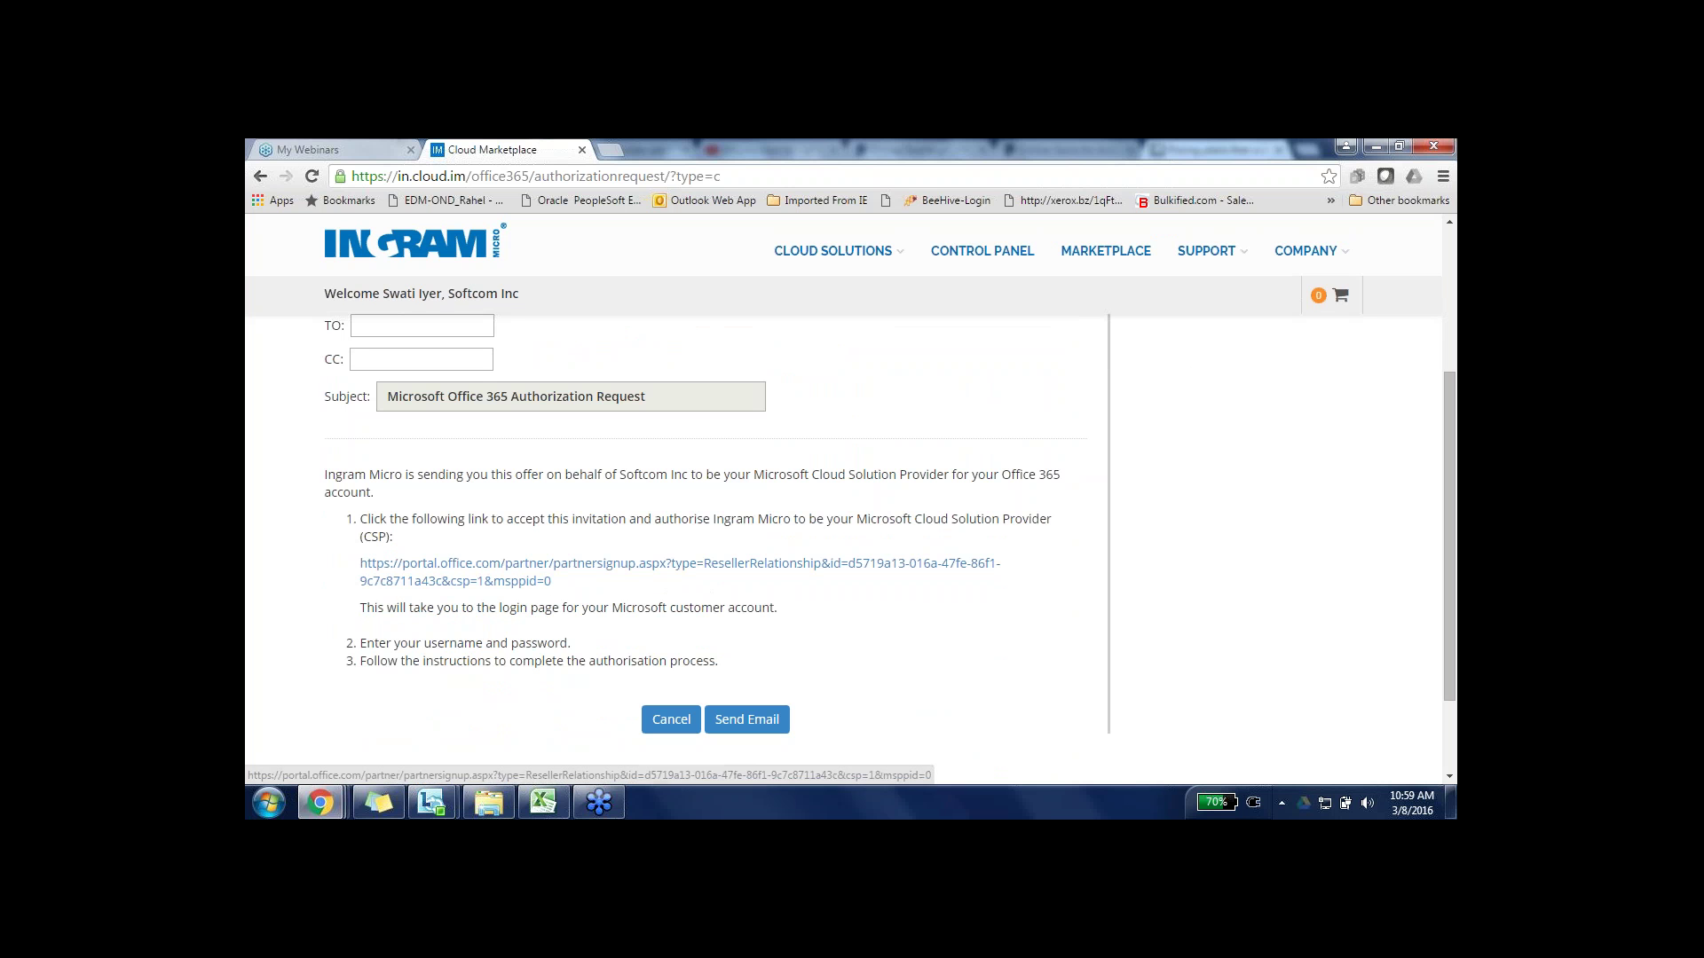
left_click(671, 719)
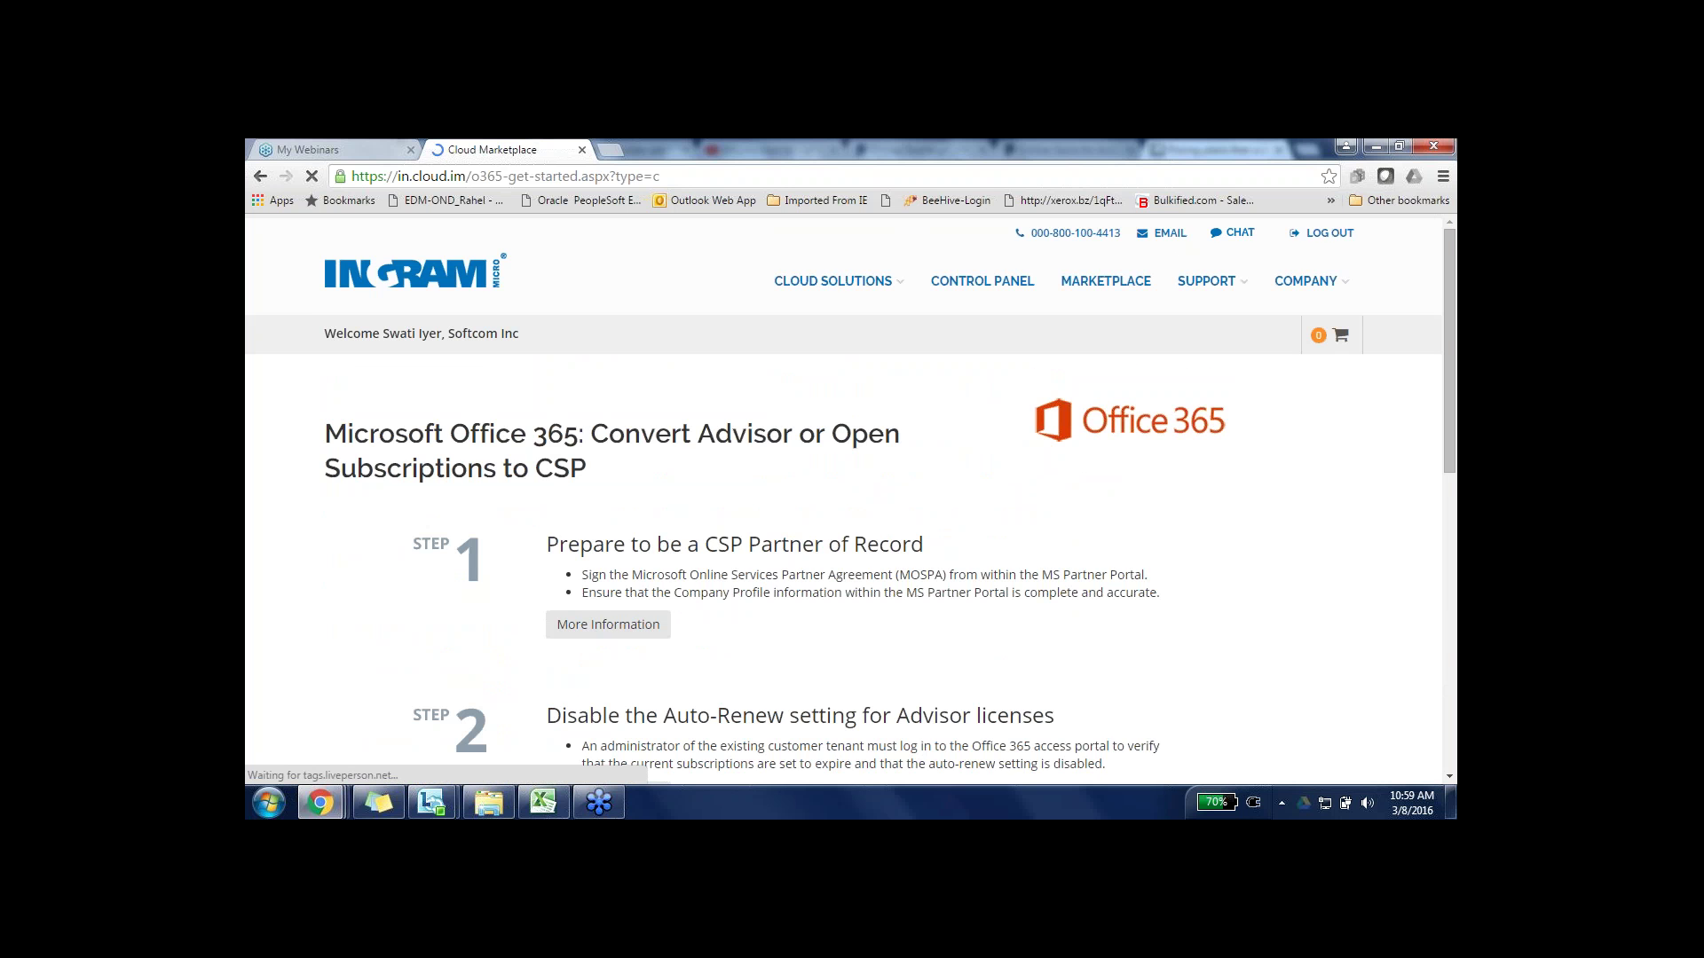
- Start Step 4's Purchase Annual Subscriptions for CSP
scroll(843, 497, "down", 5)
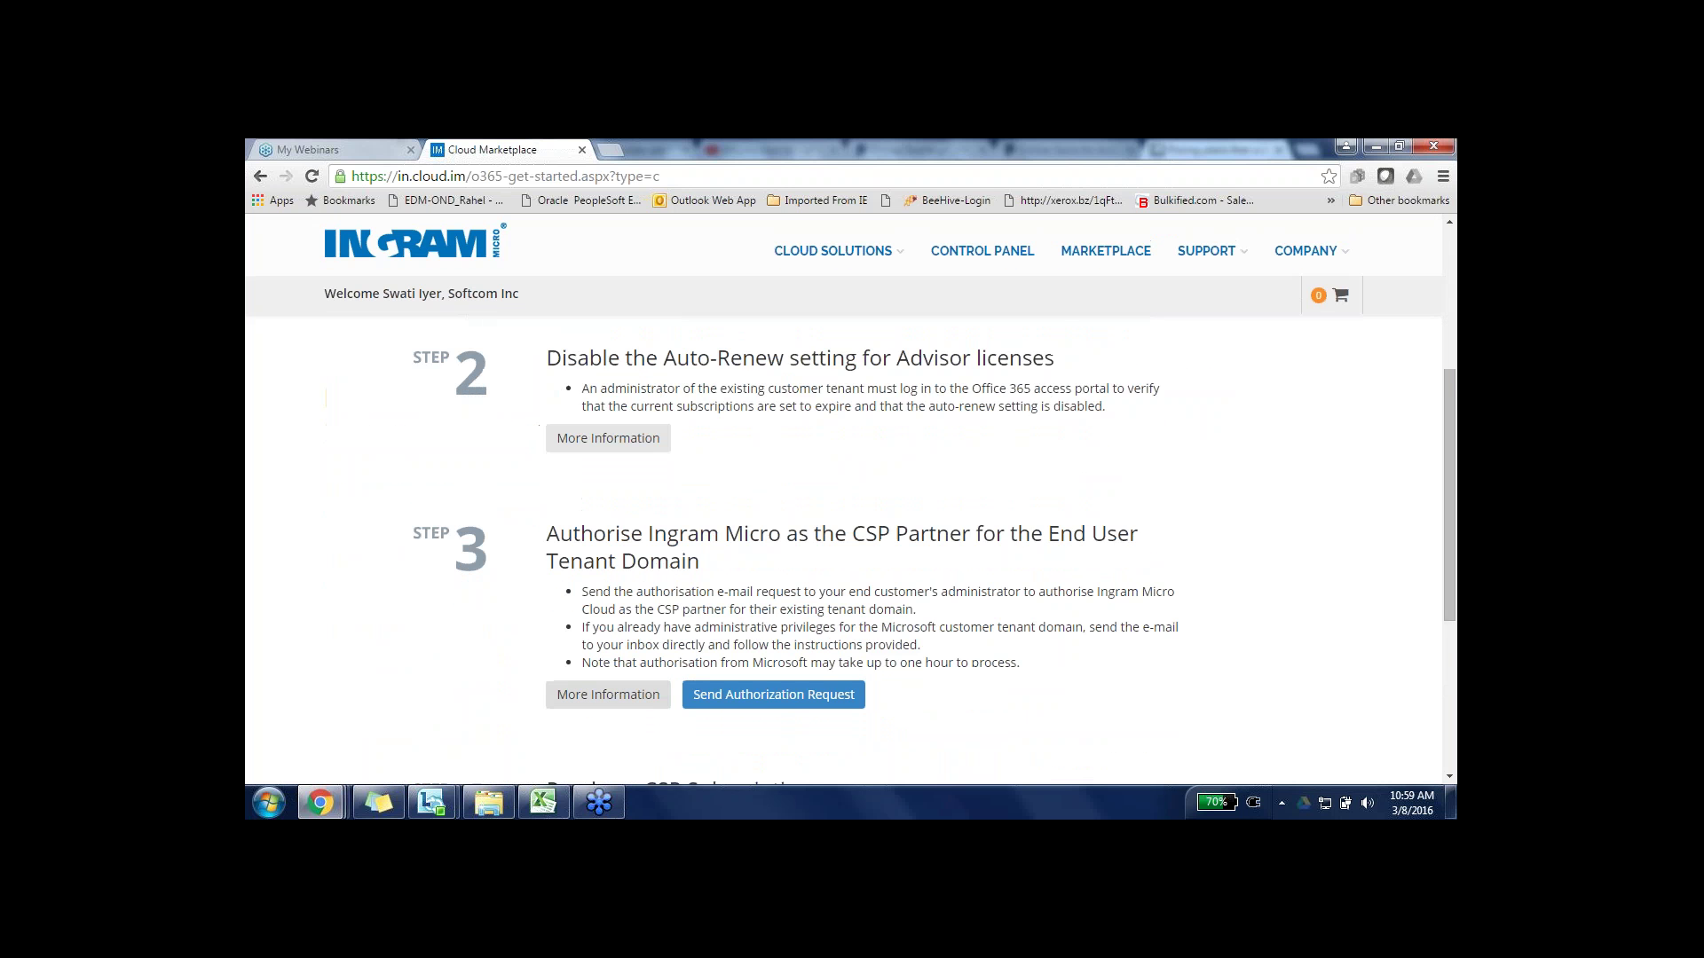
scroll(843, 550, "down", 2)
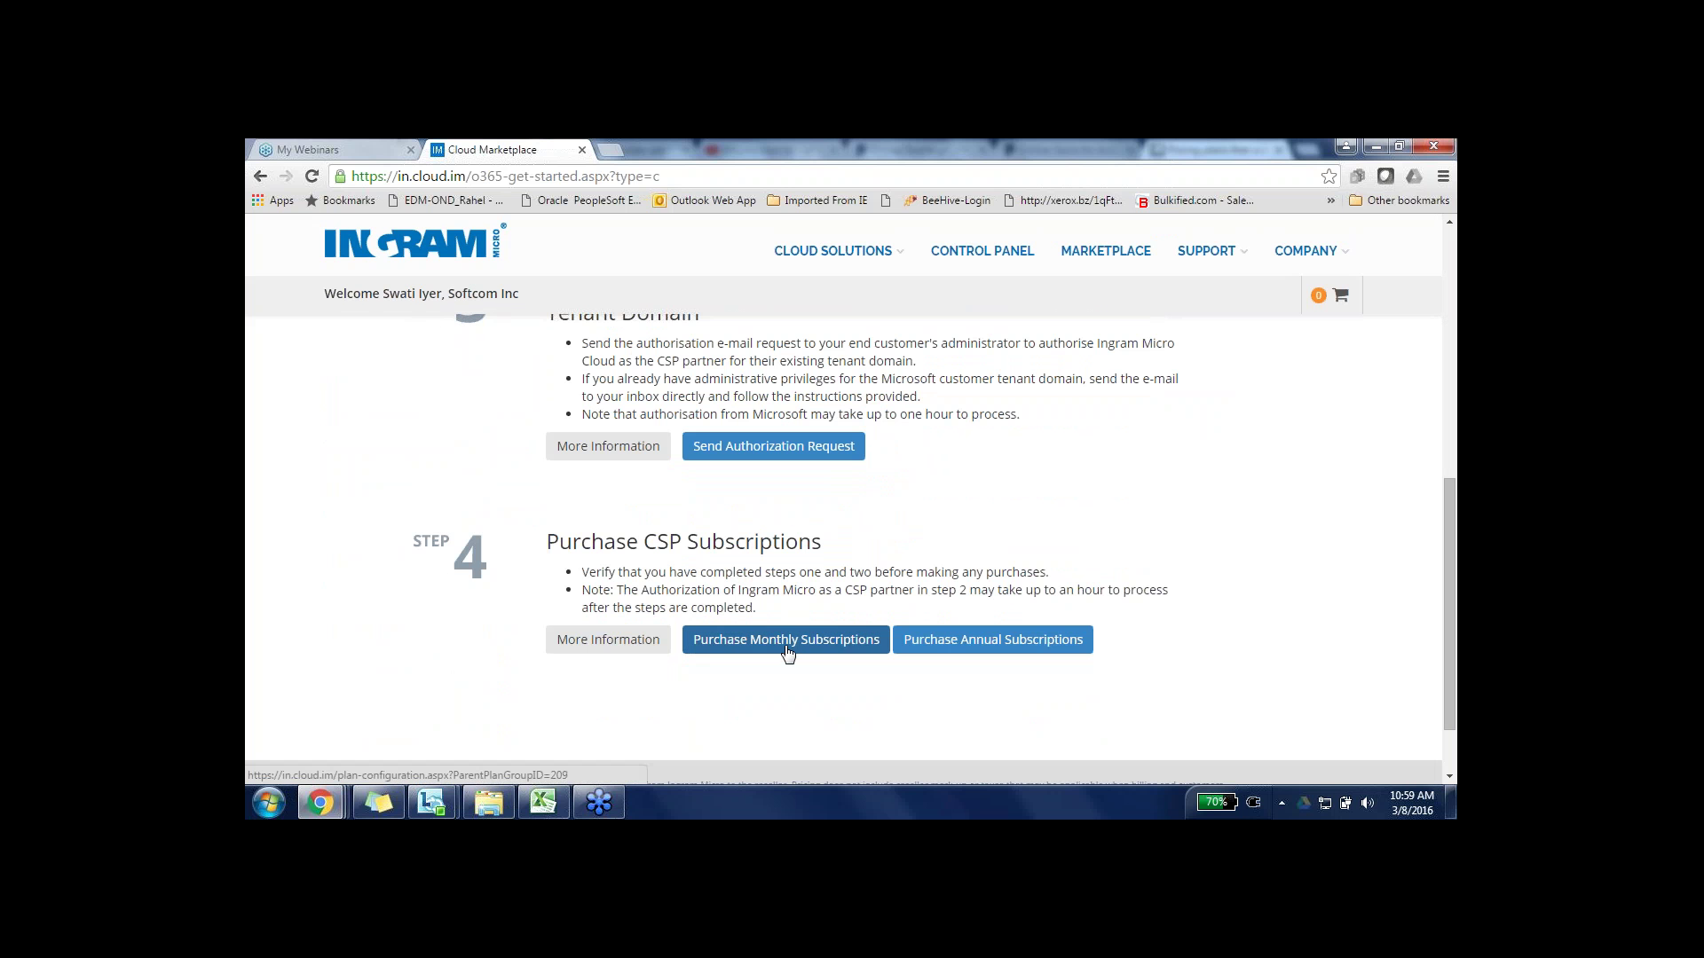
left_click(929, 641)
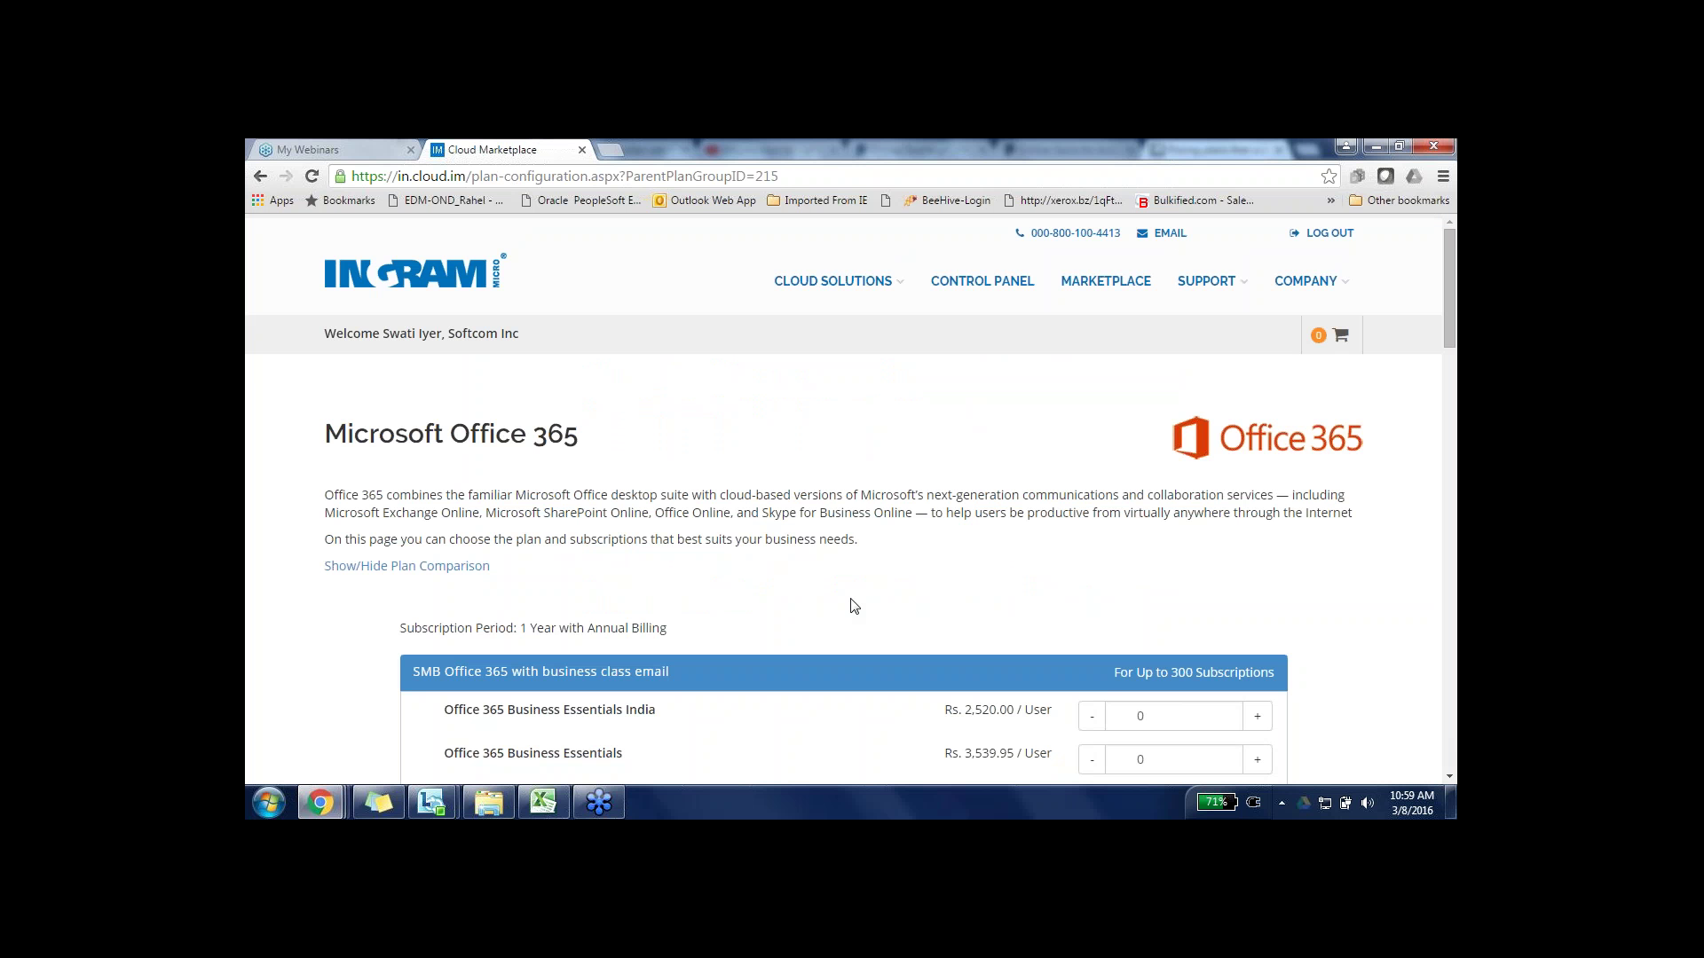
- Set quantities to 10 Business Essentials India and 5 Business Premium India, then continue to the cart
scroll(854, 605, "down", 3)
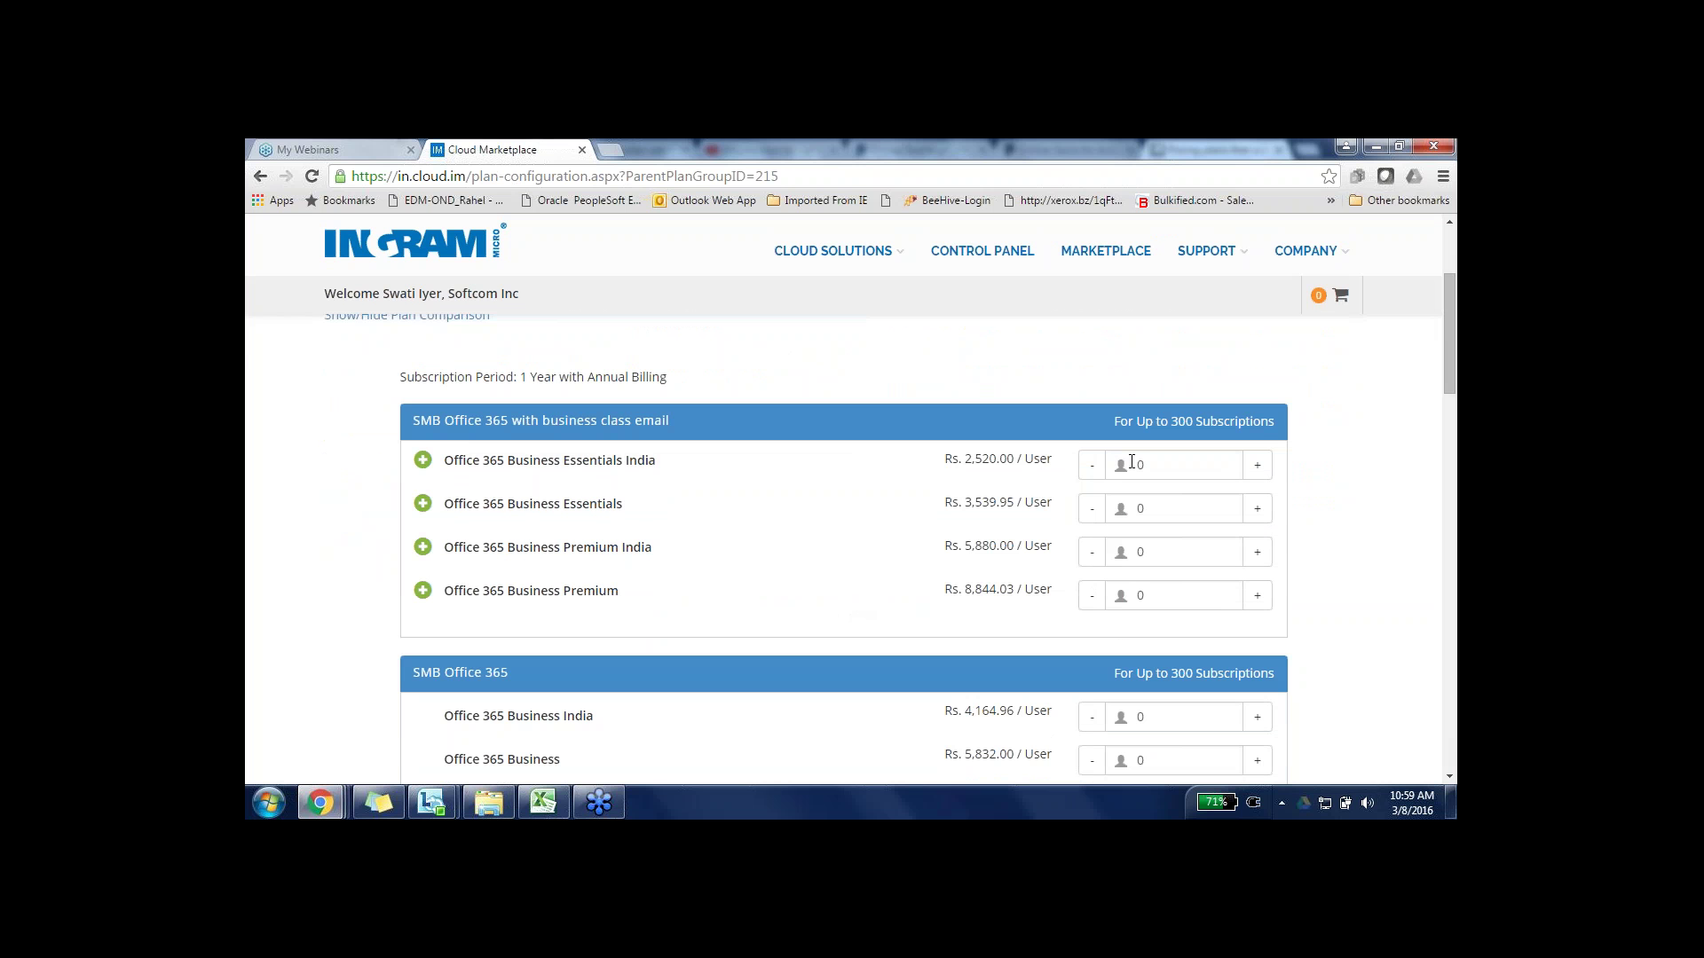
left_click(1158, 463)
type("10")
left_click(1163, 553)
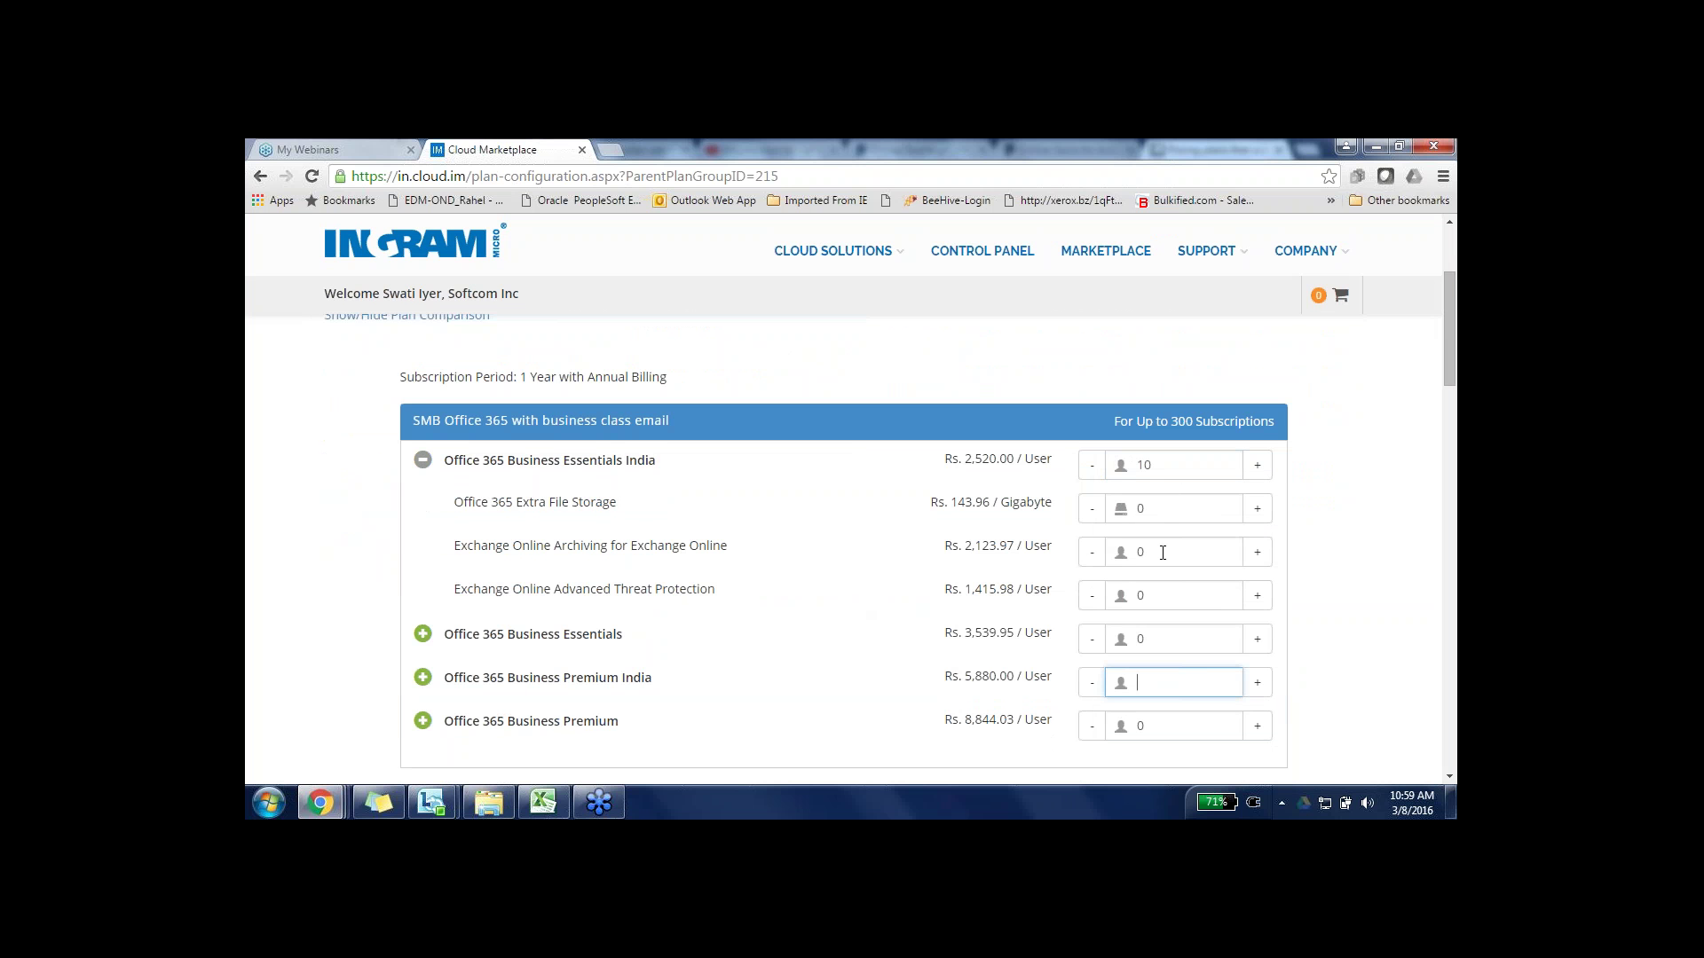
type("5")
key("Tab")
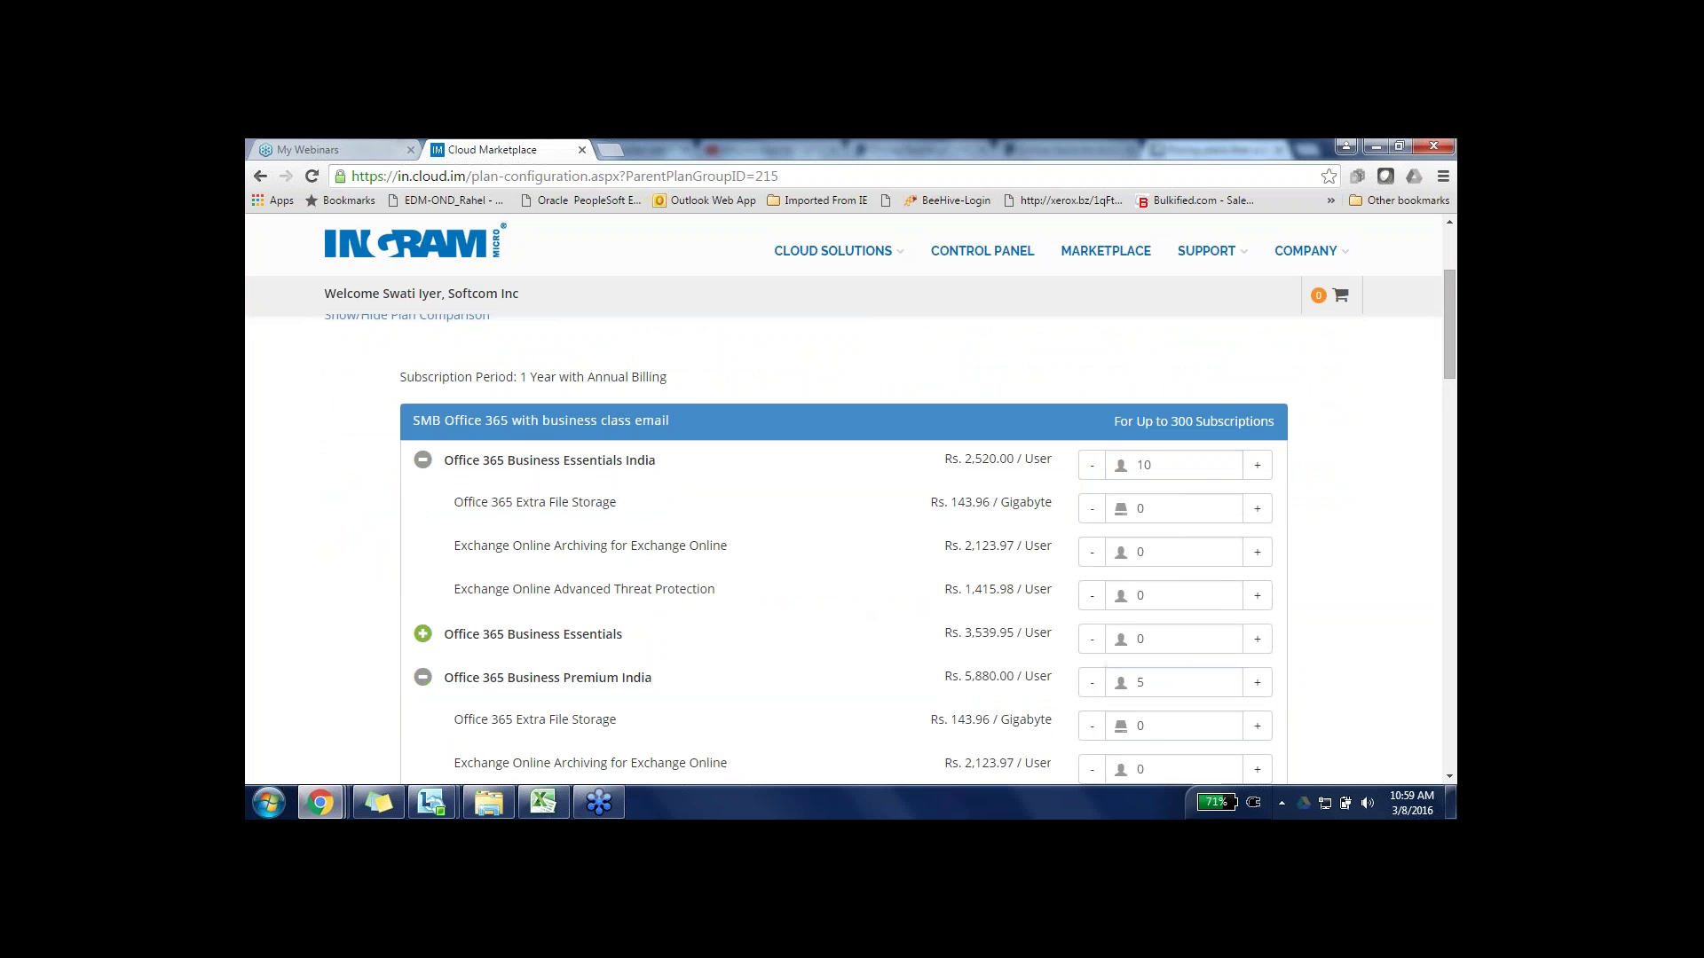
scroll(843, 550, "down", 6)
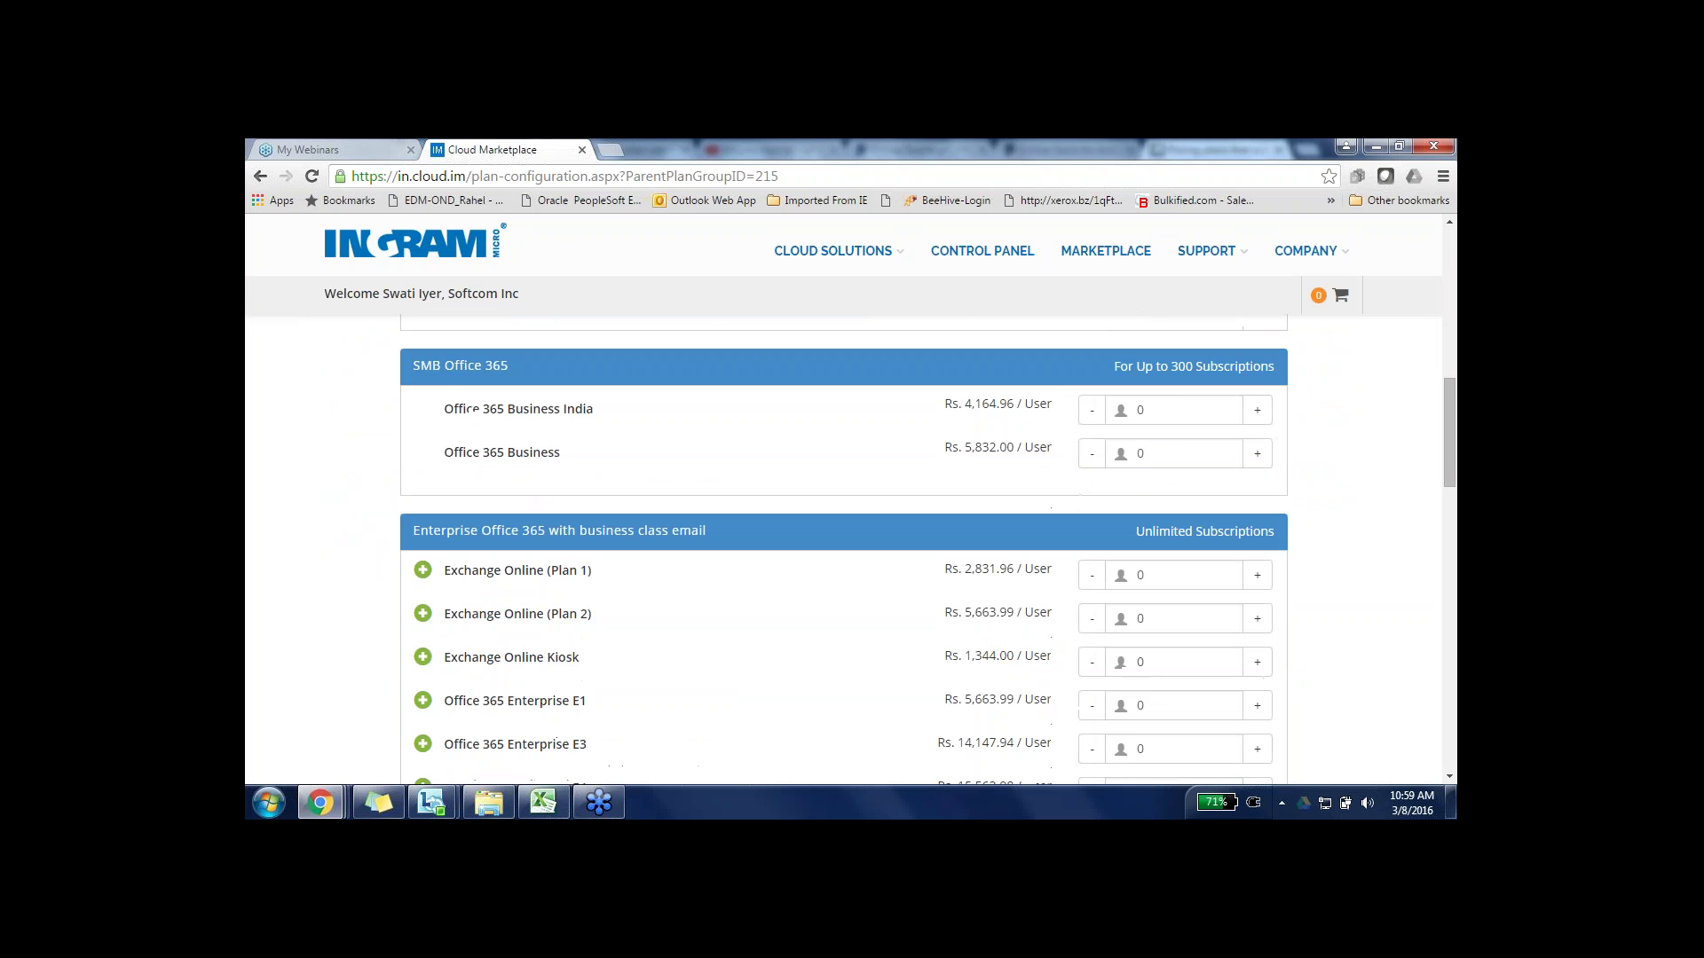
scroll(843, 550, "down", 10)
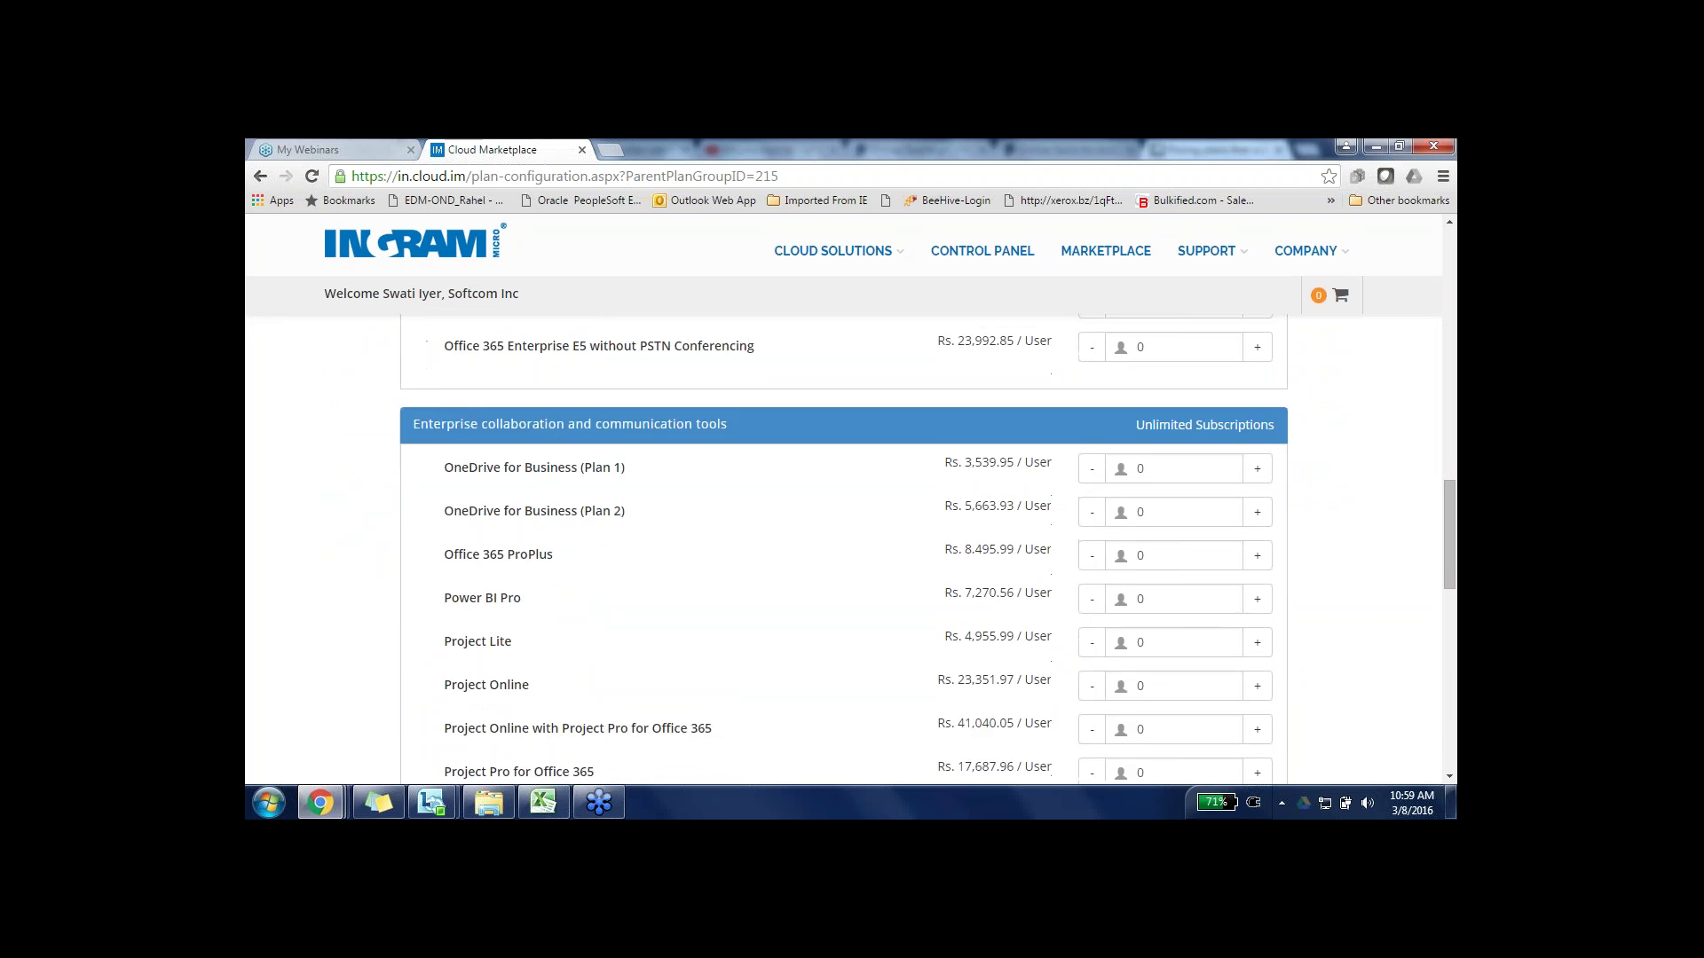
scroll(843, 550, "down", 4)
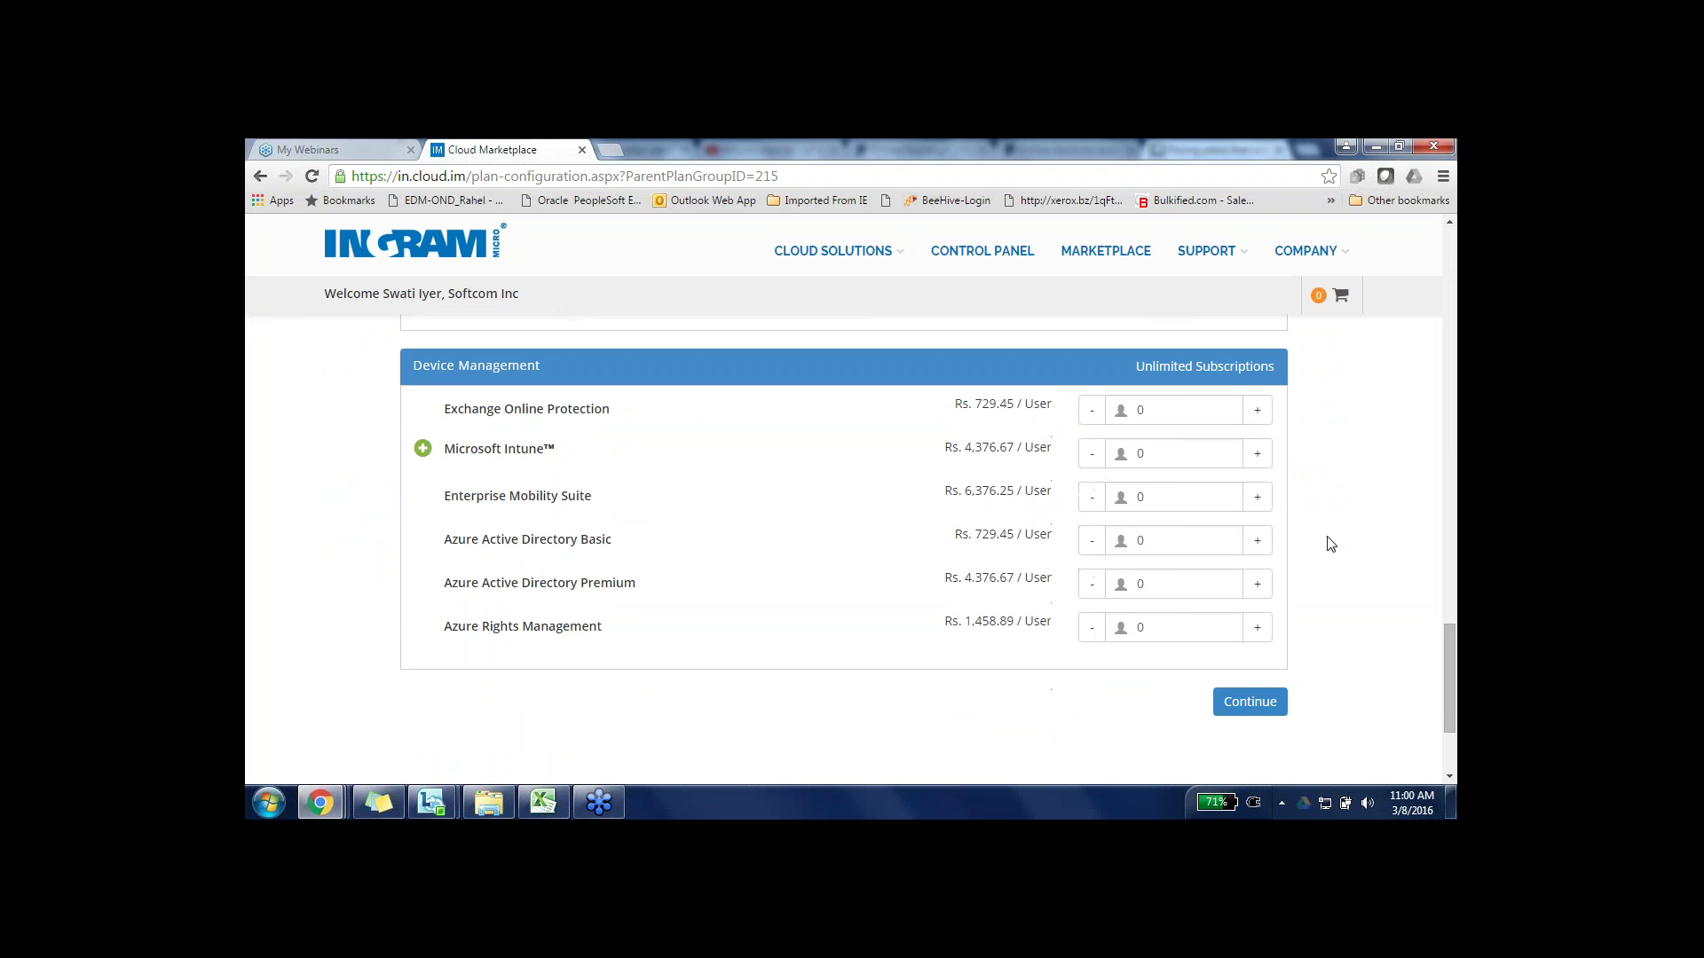
left_click(1248, 710)
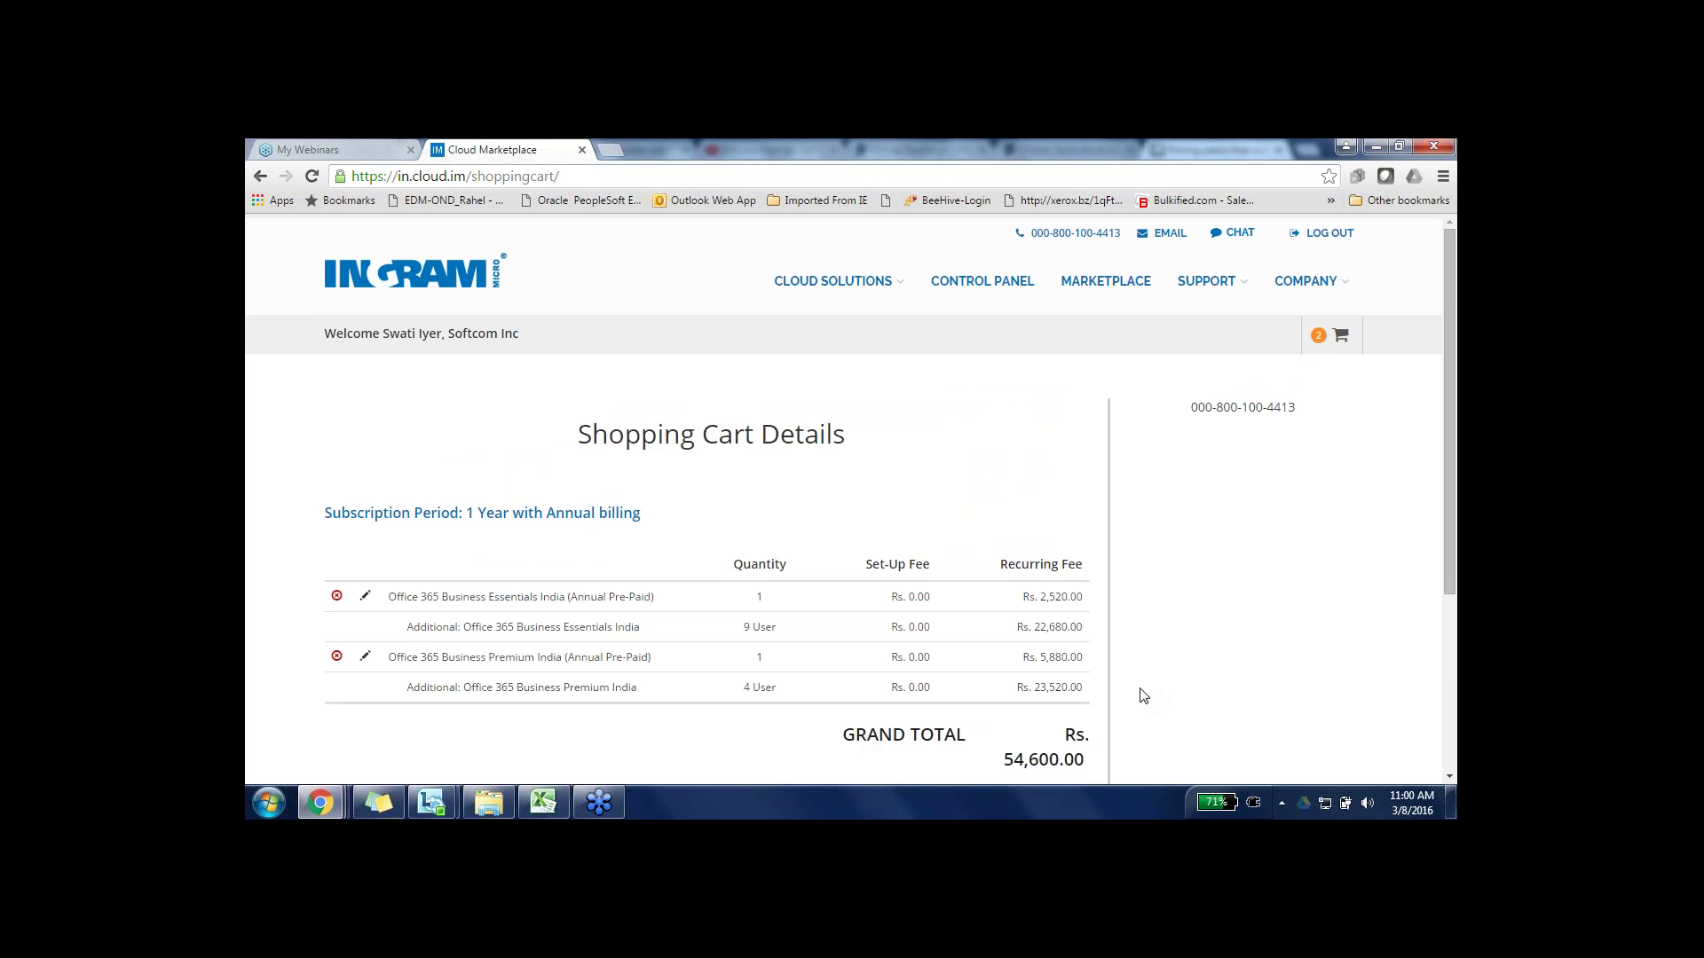
- Proceed from the Shopping Cart Details page to checkout
scroll(1143, 696, "down", 2)
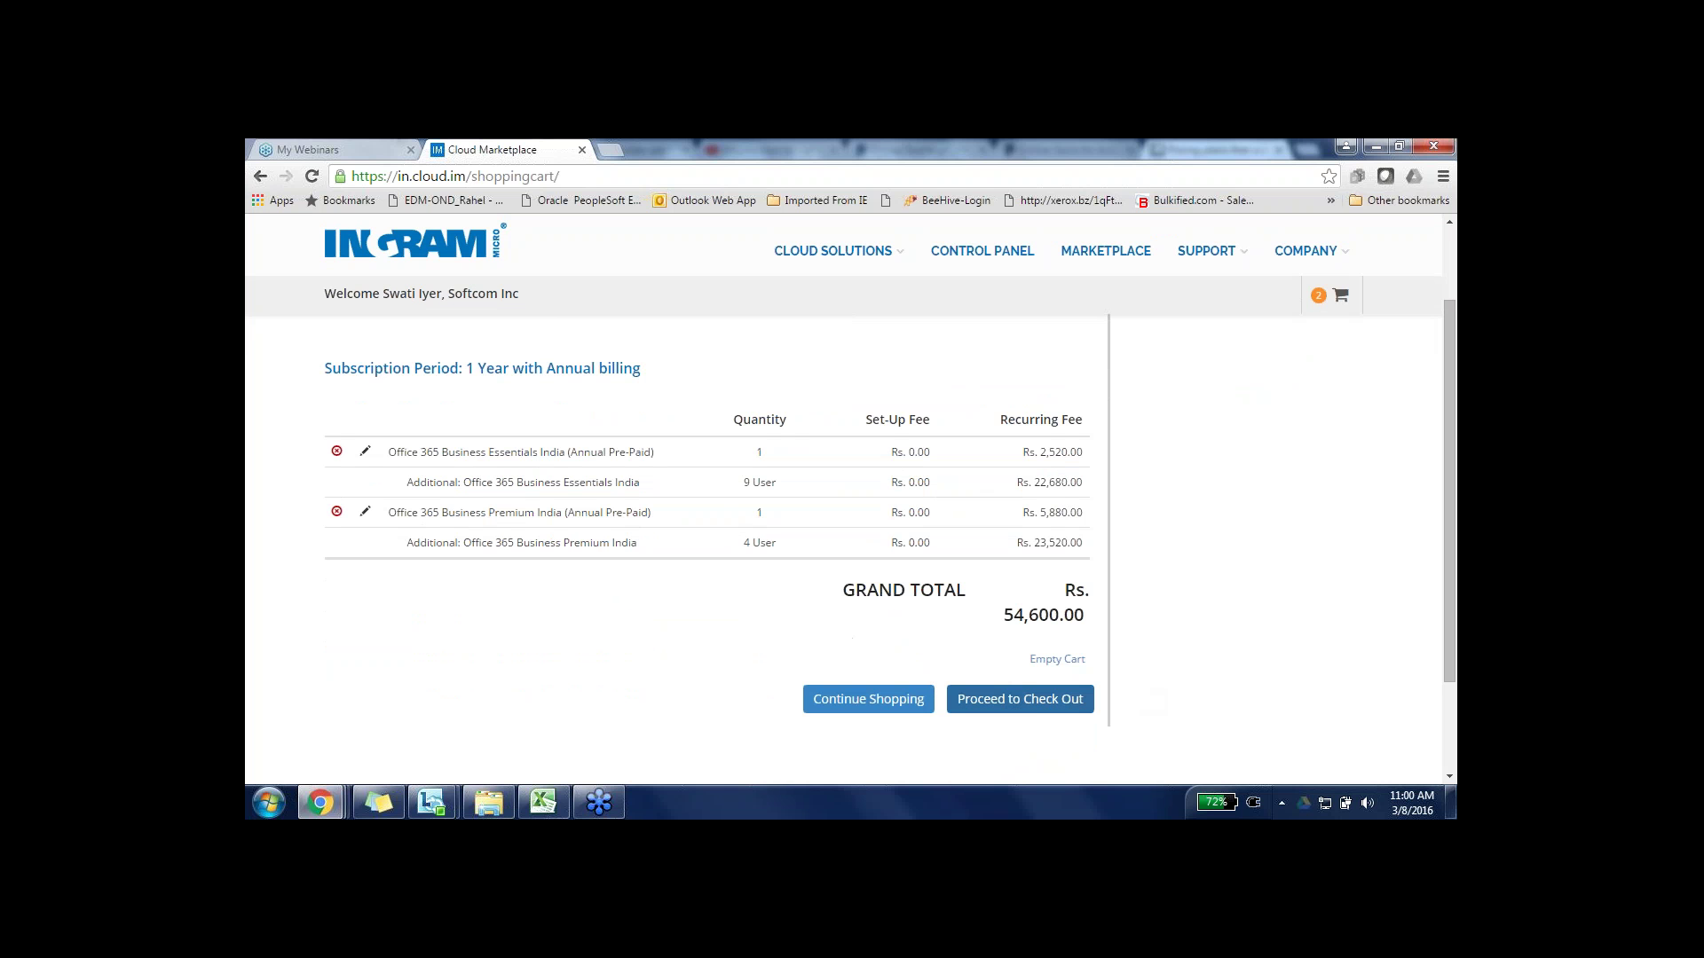
left_click(1009, 701)
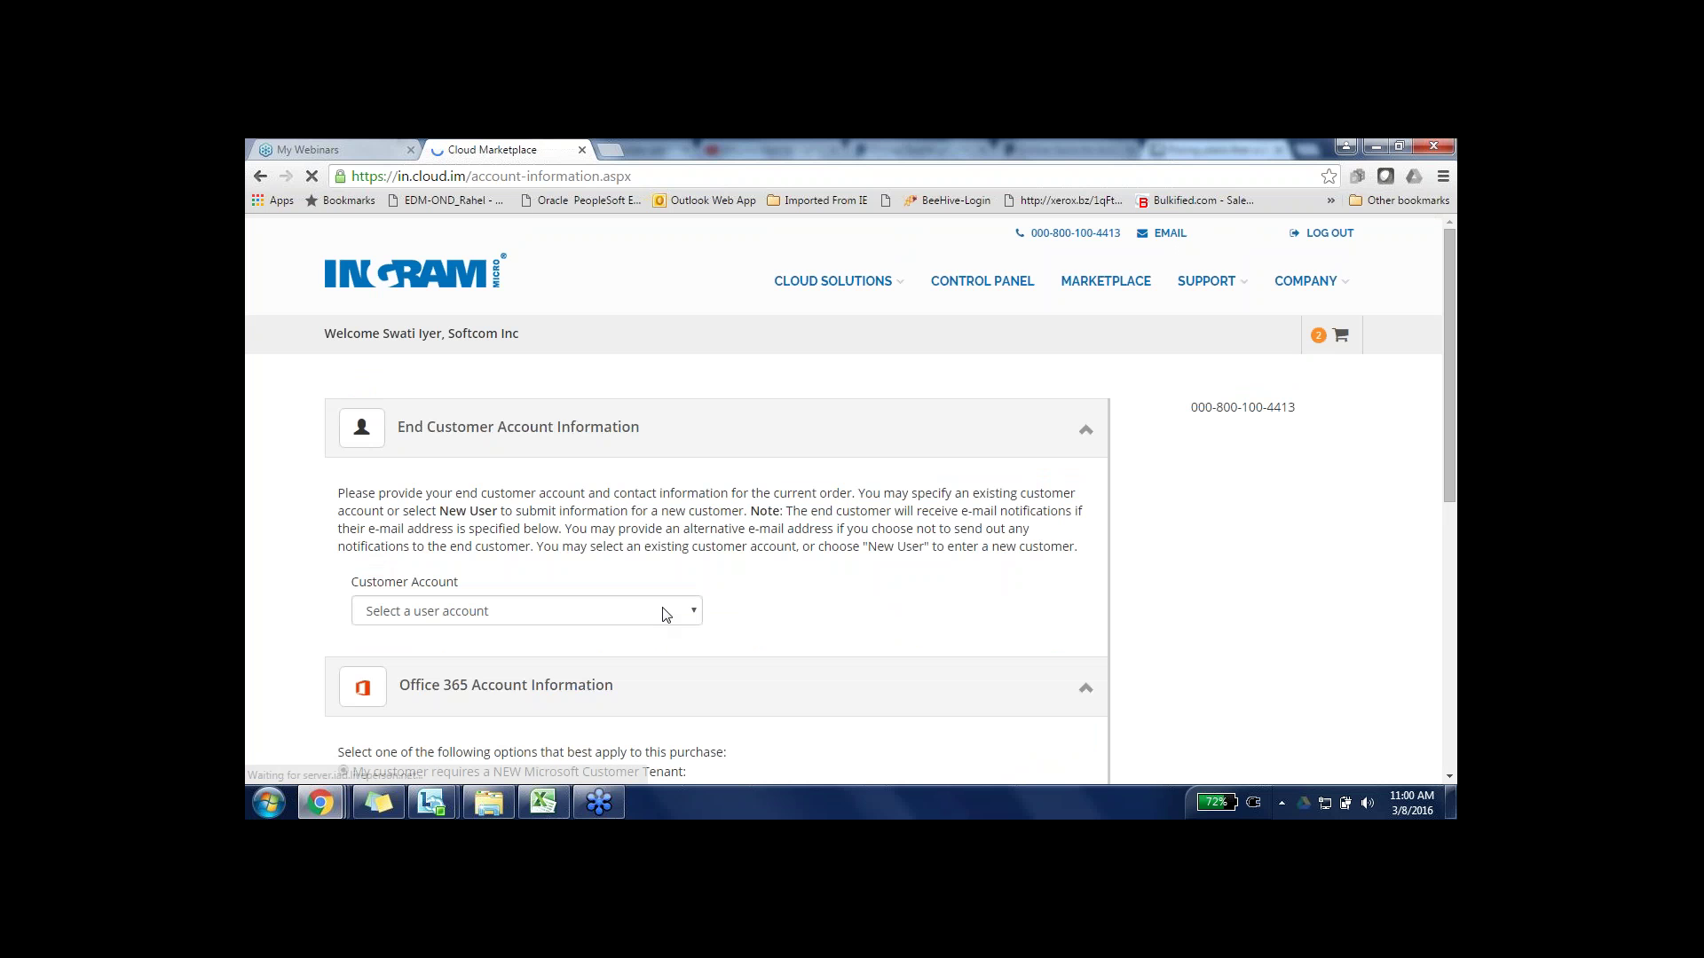
- Choose New User as the customer account and enter the new username
left_click(666, 611)
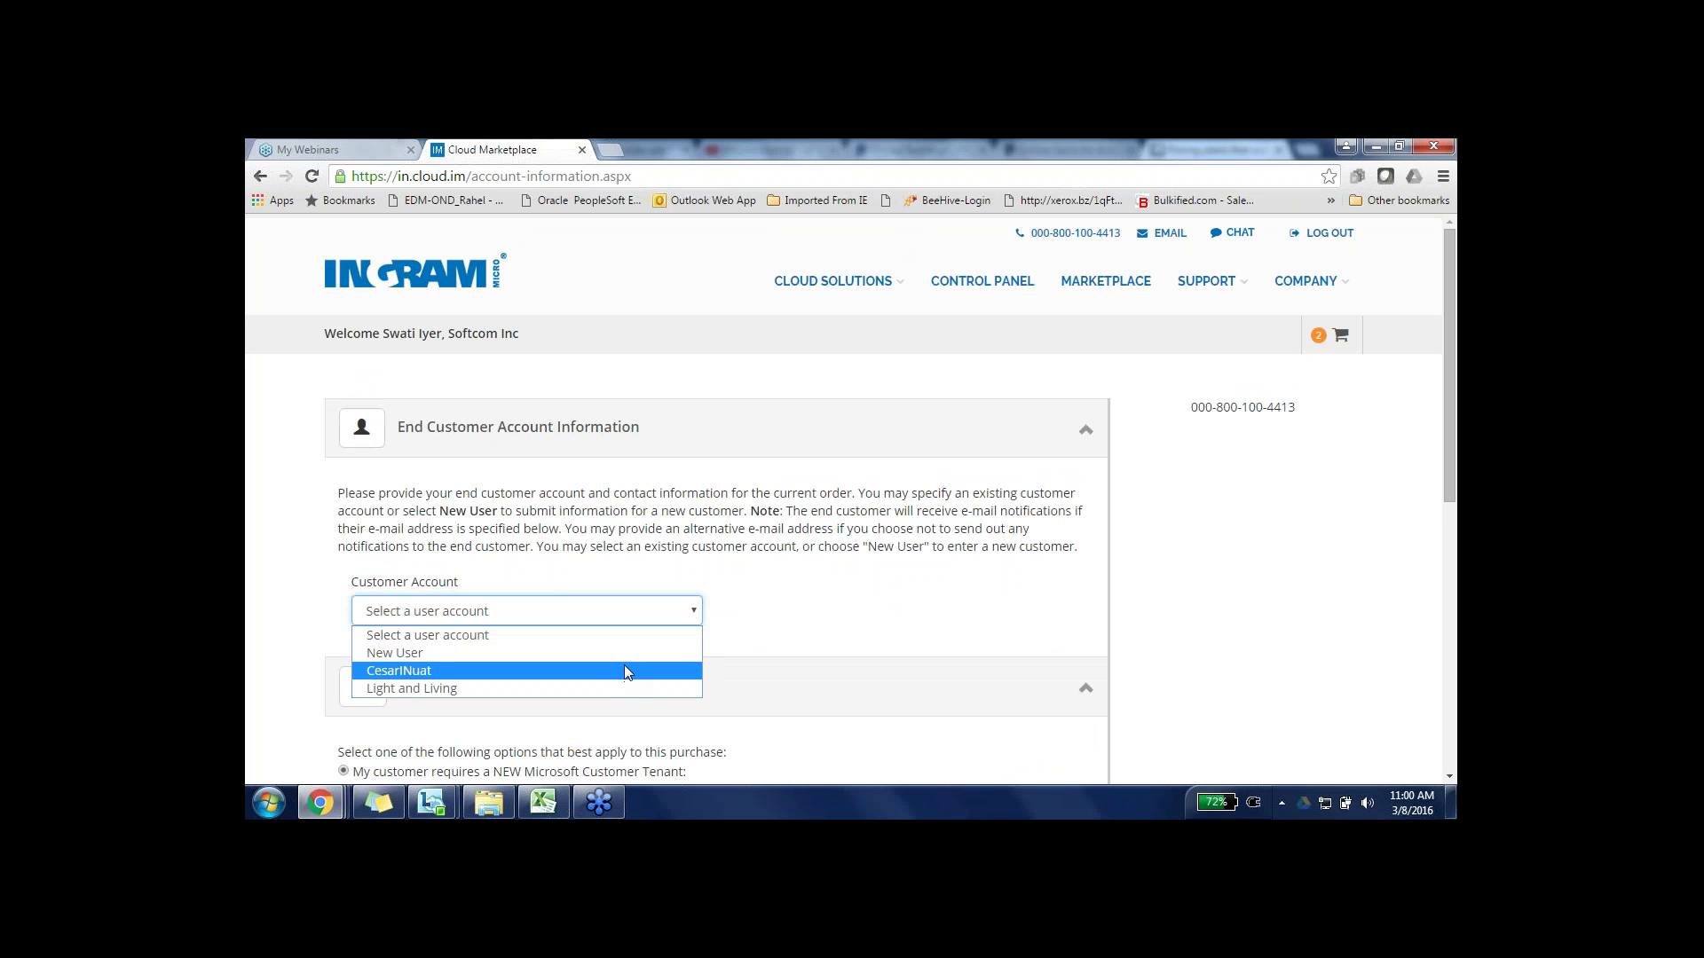
key("Escape")
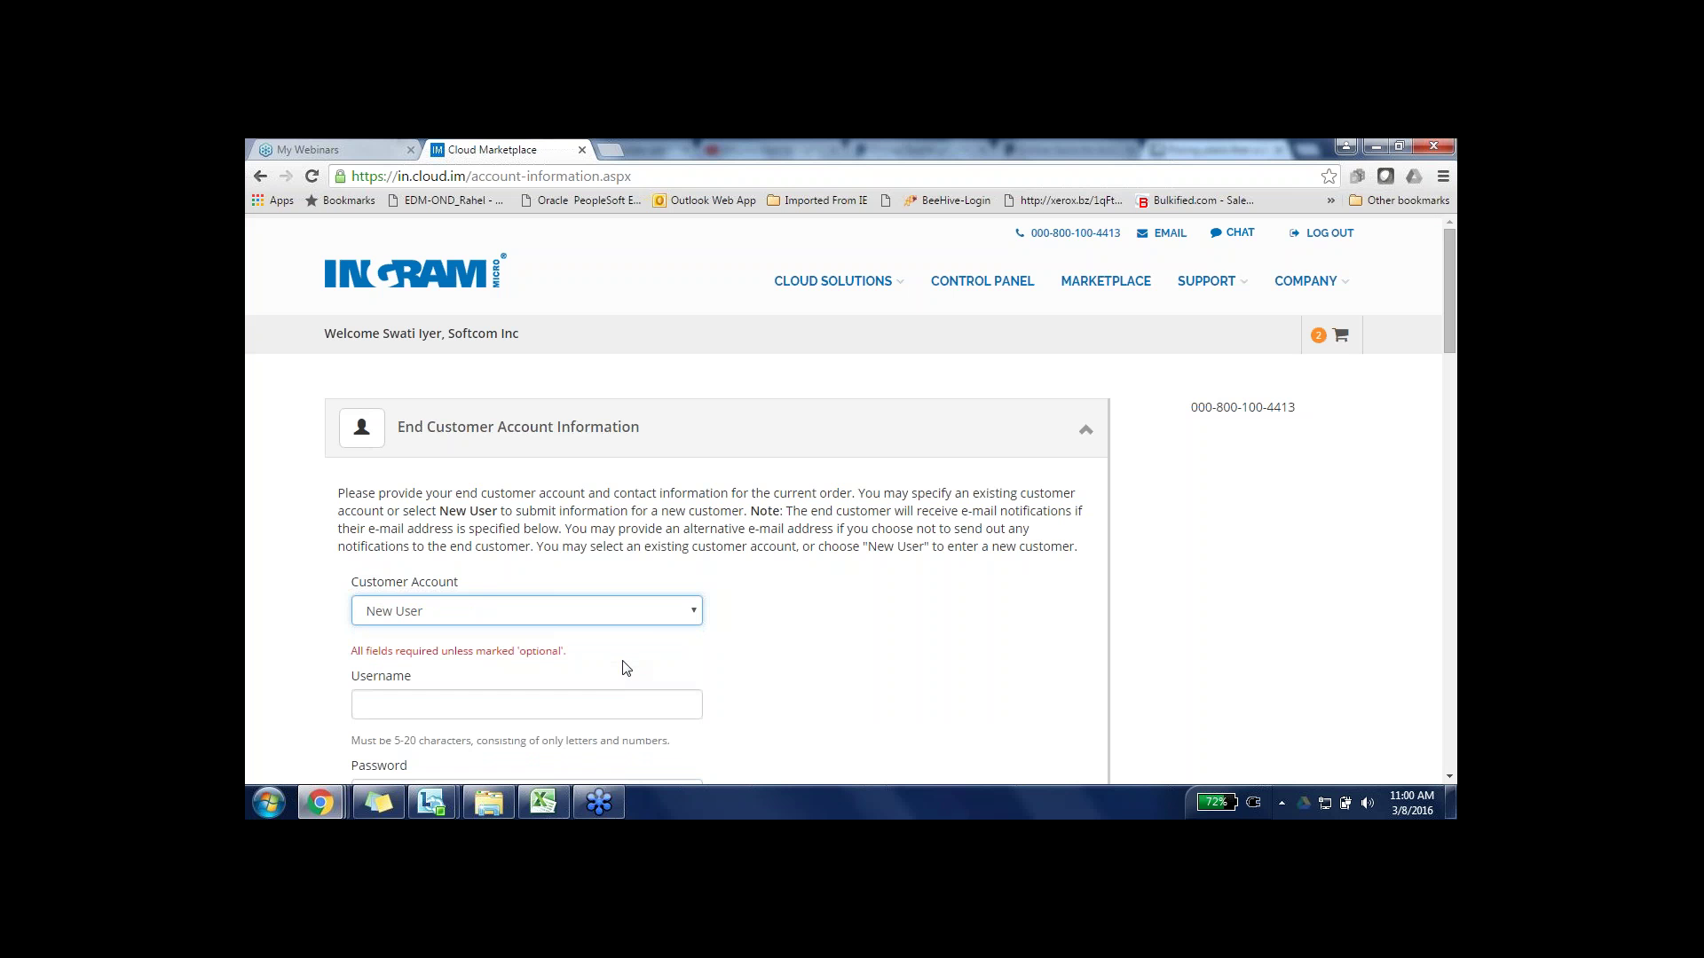
left_click(575, 702)
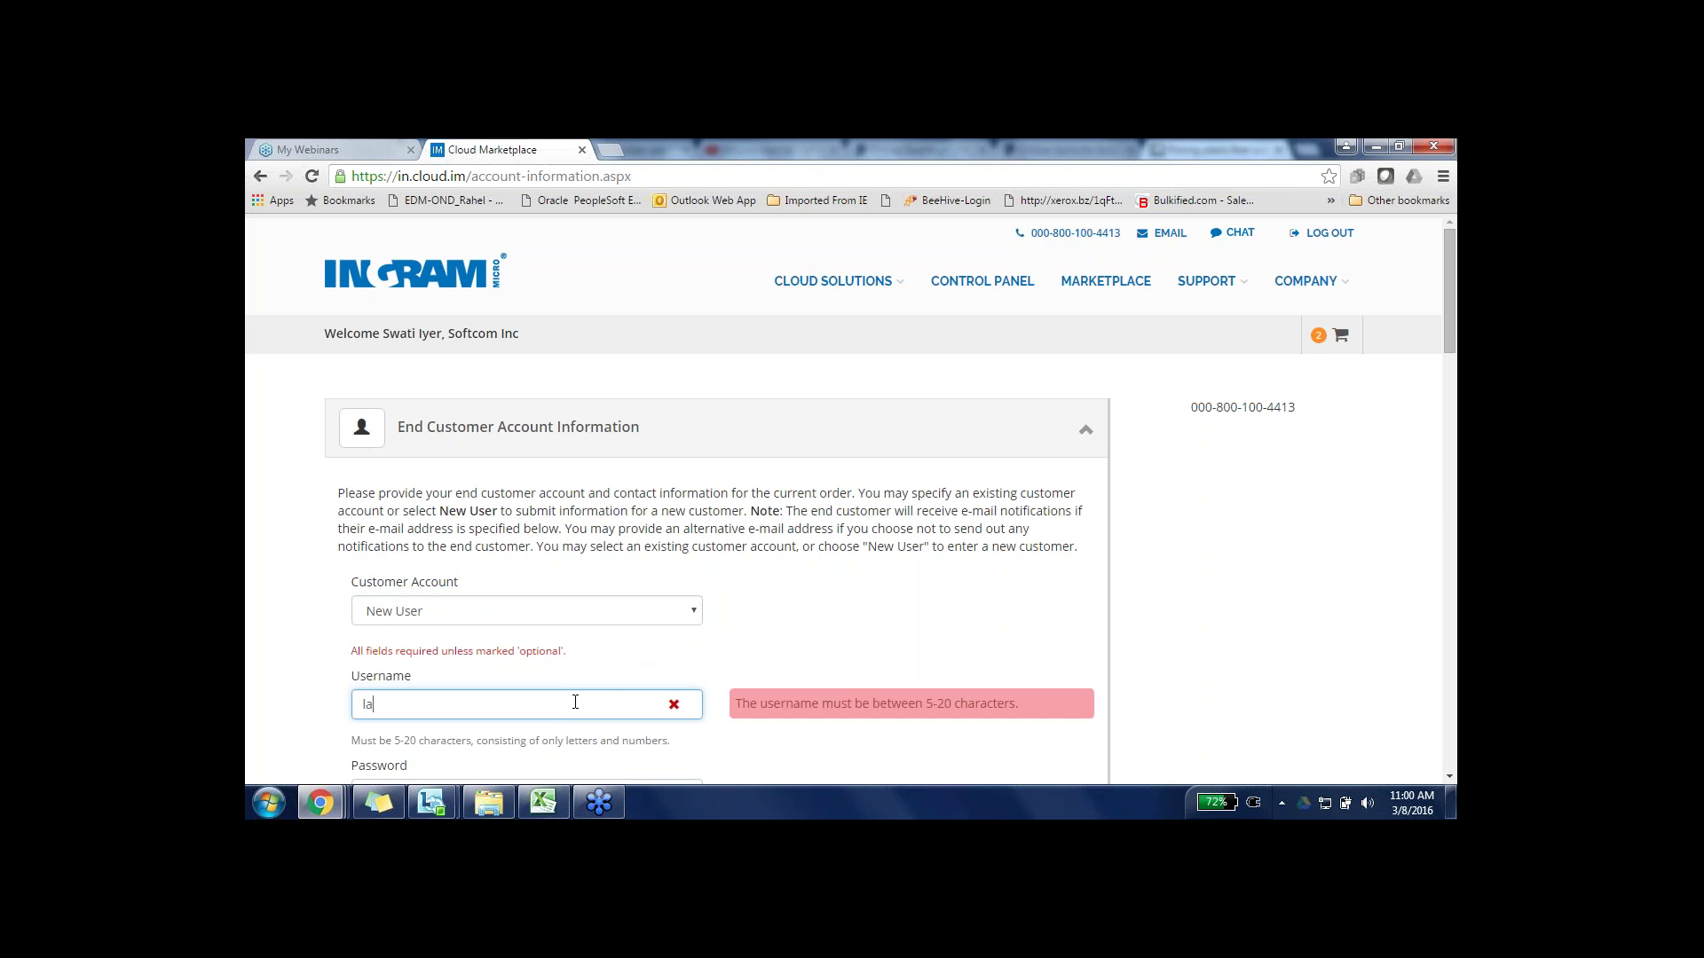
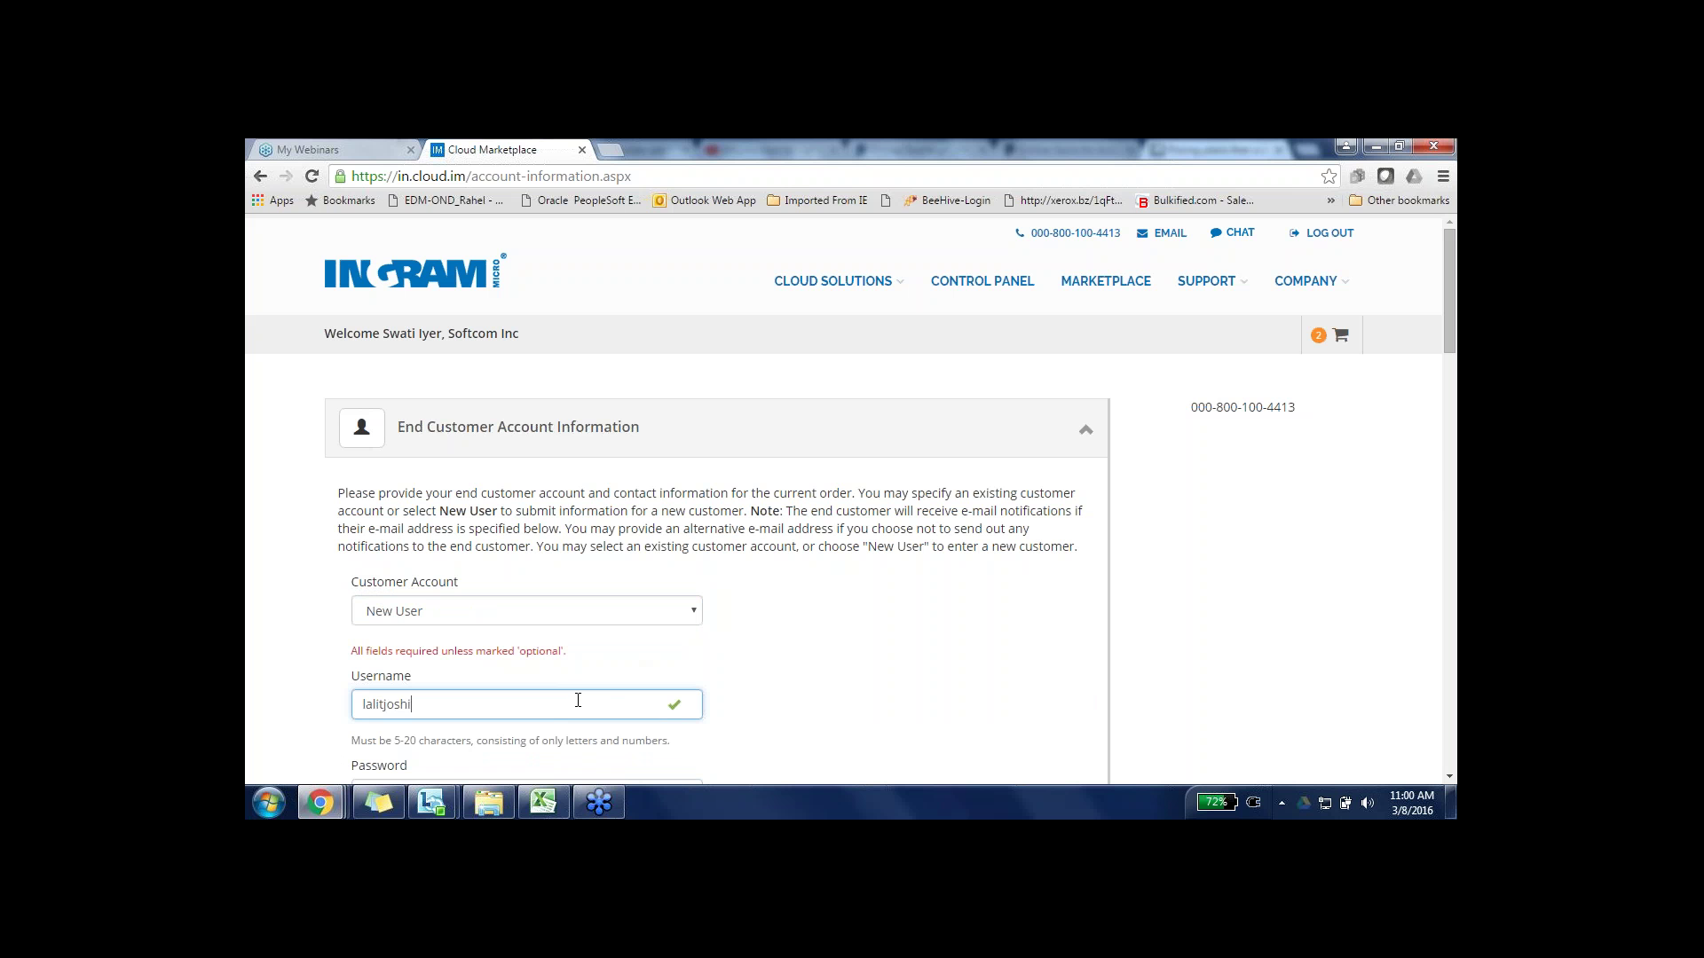
left_click(884, 682)
scroll(884, 682, "down", 1)
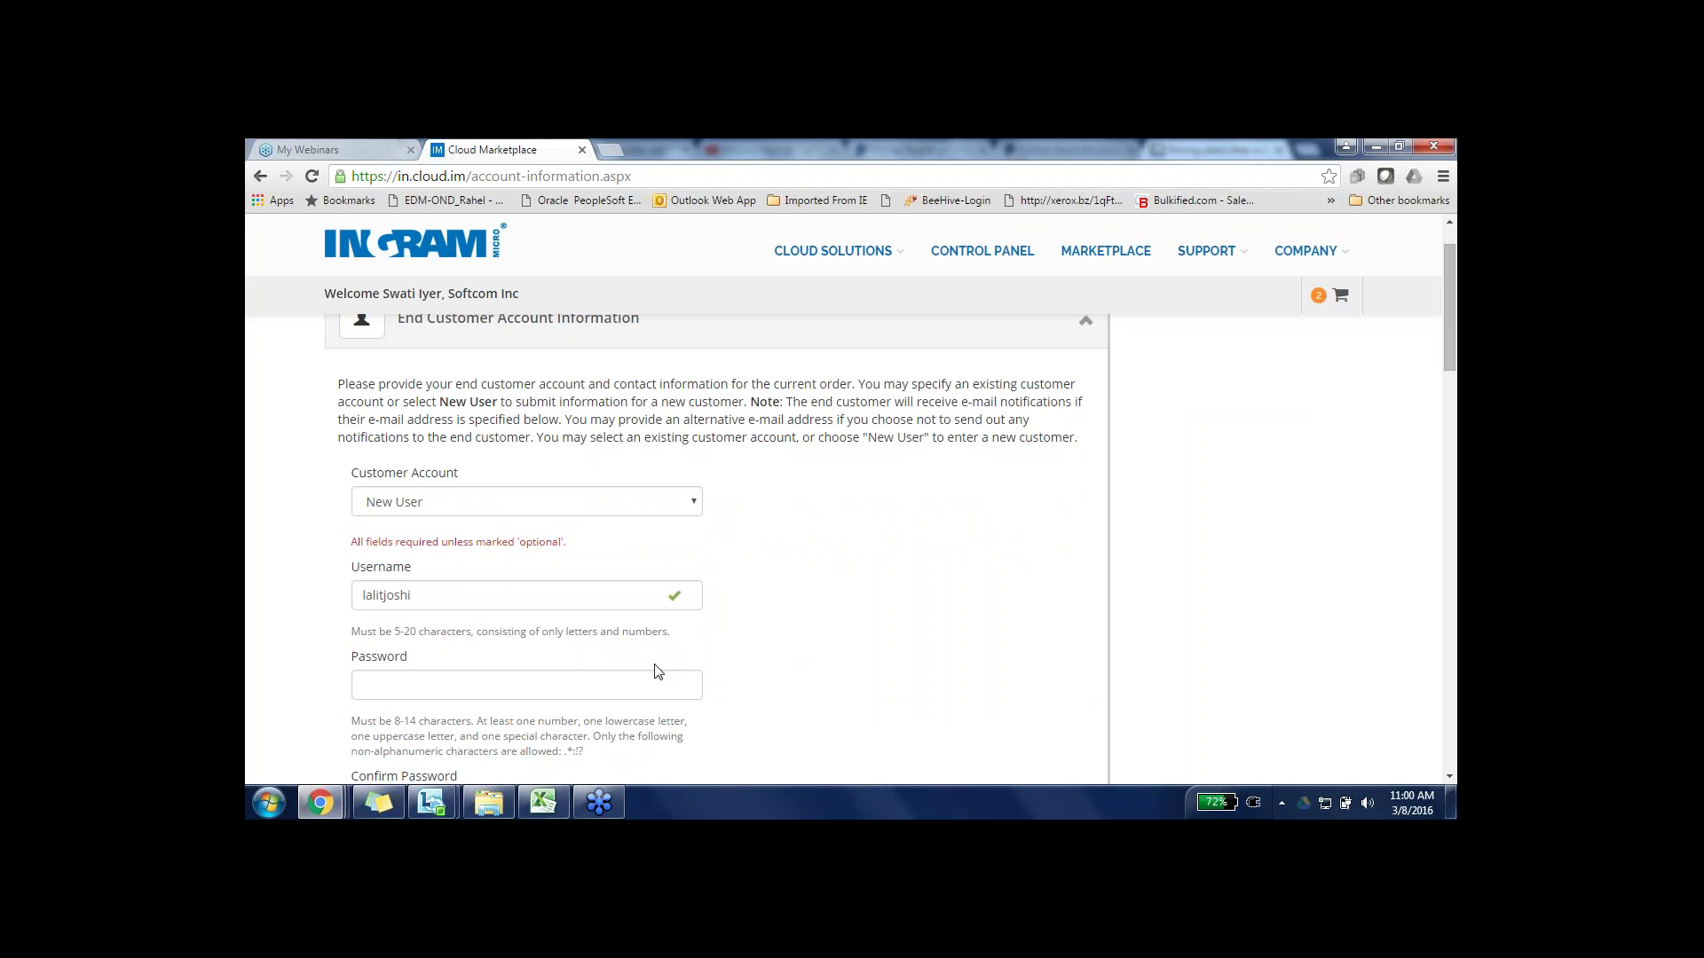
- Enter the account password and confirm it with a matching entry
left_click(506, 687)
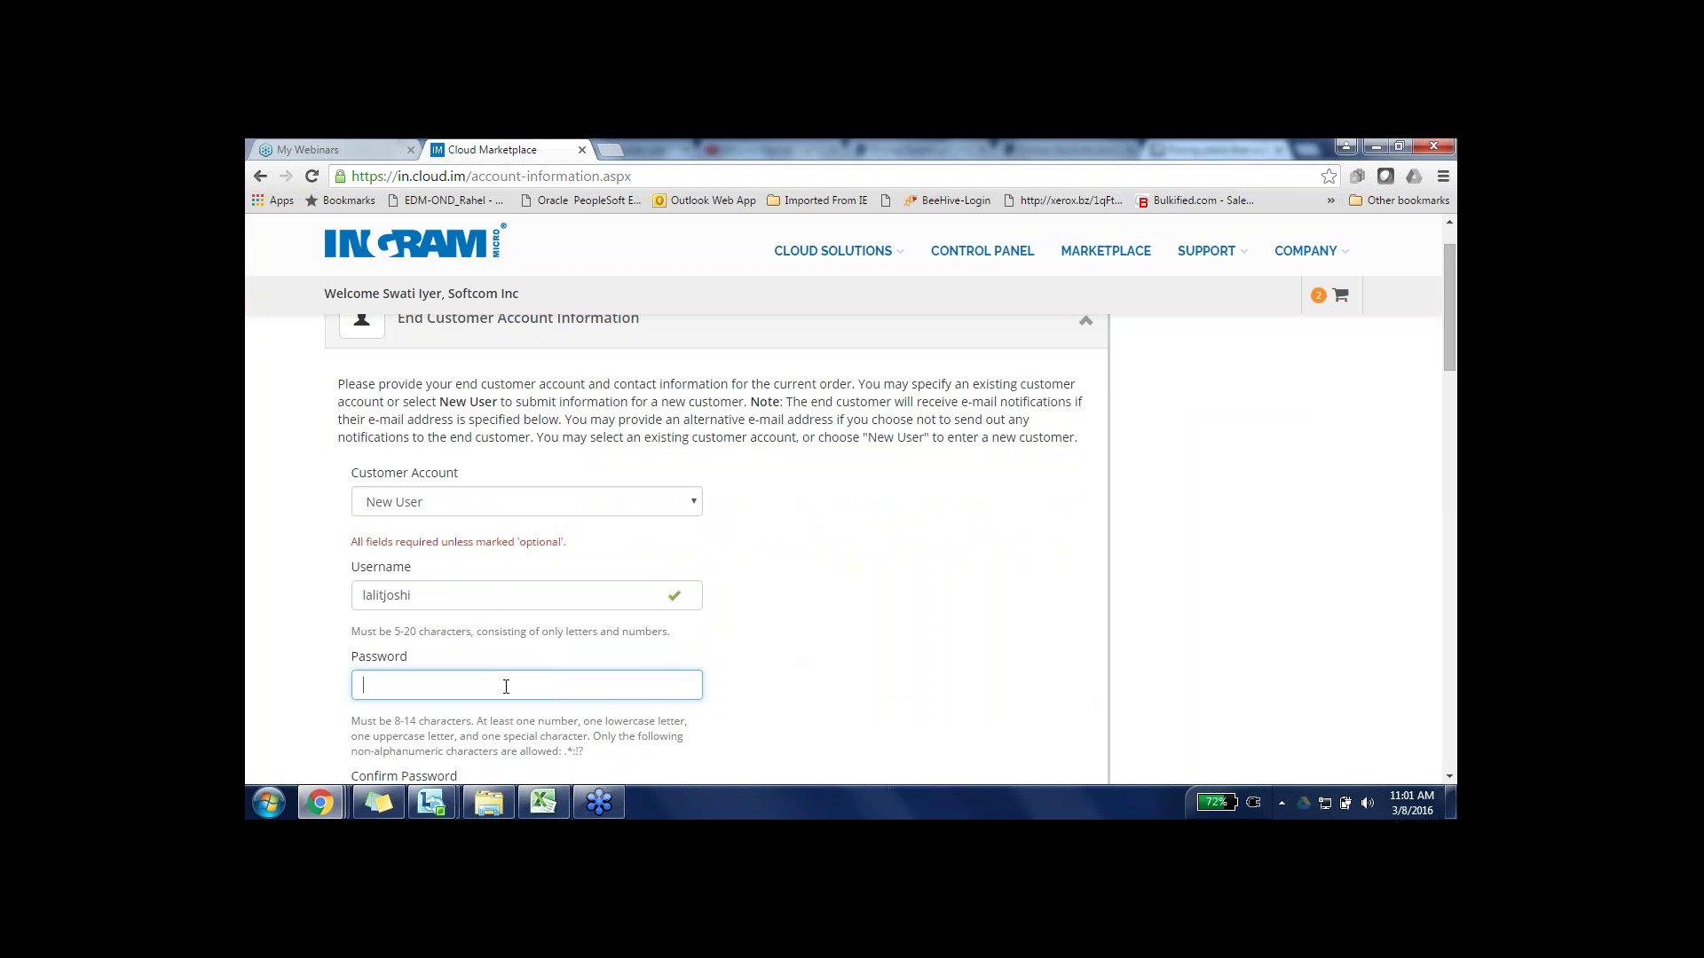
type("••••••")
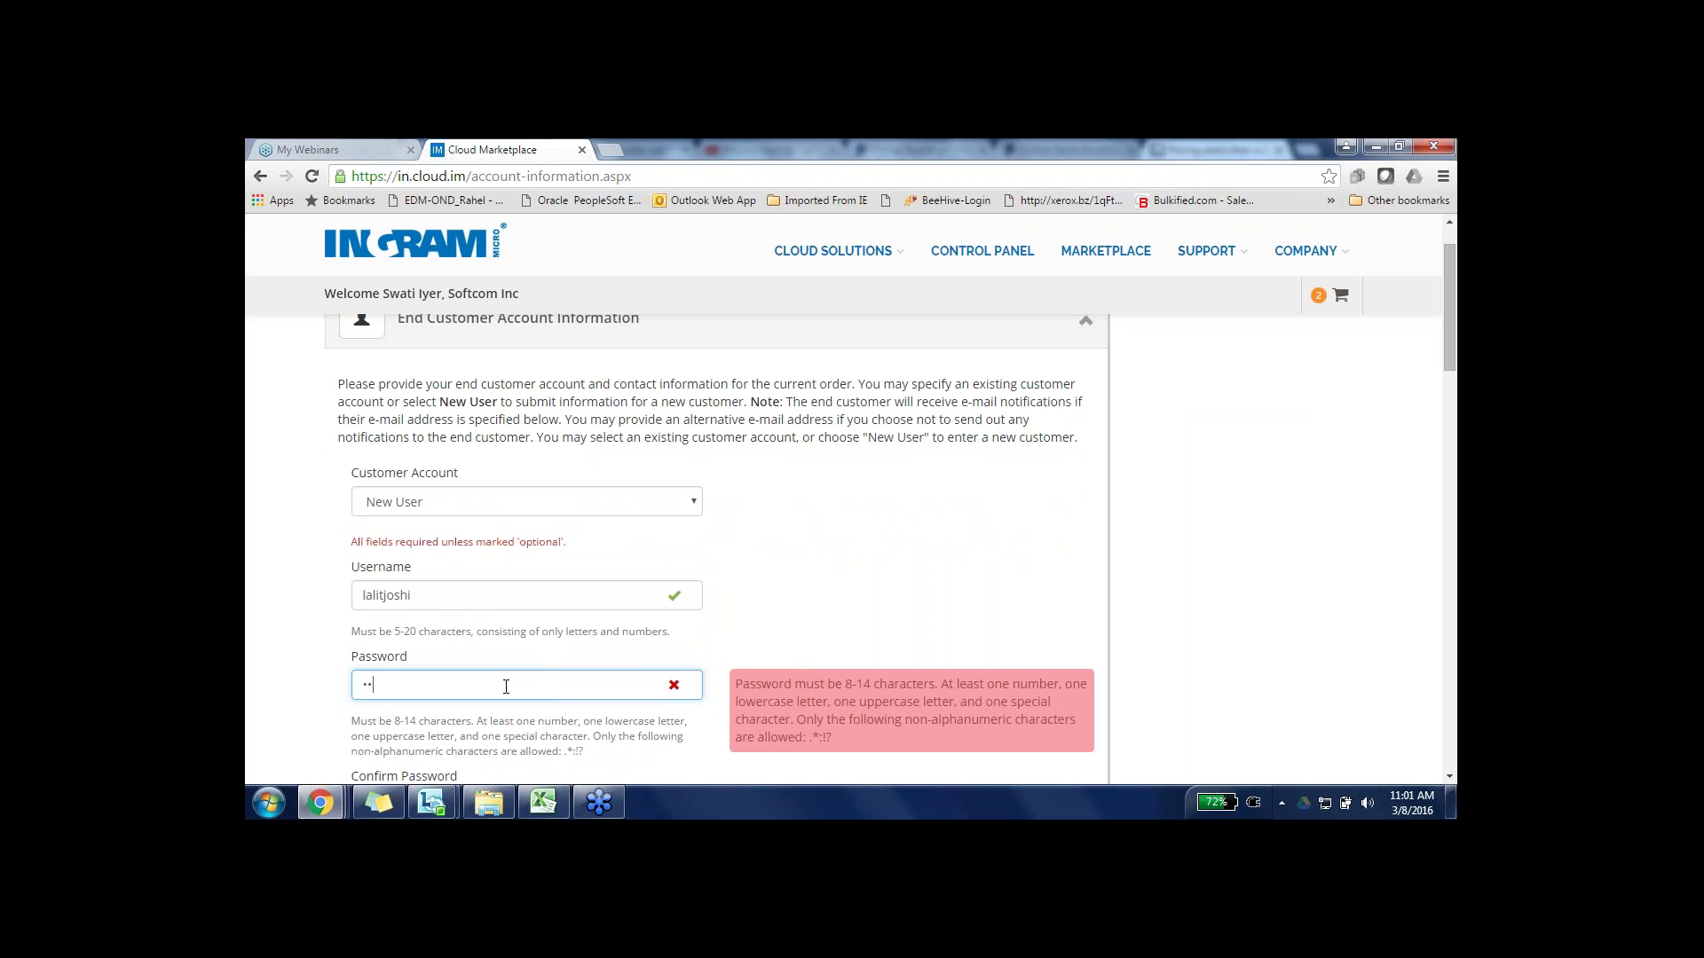
type("••••••")
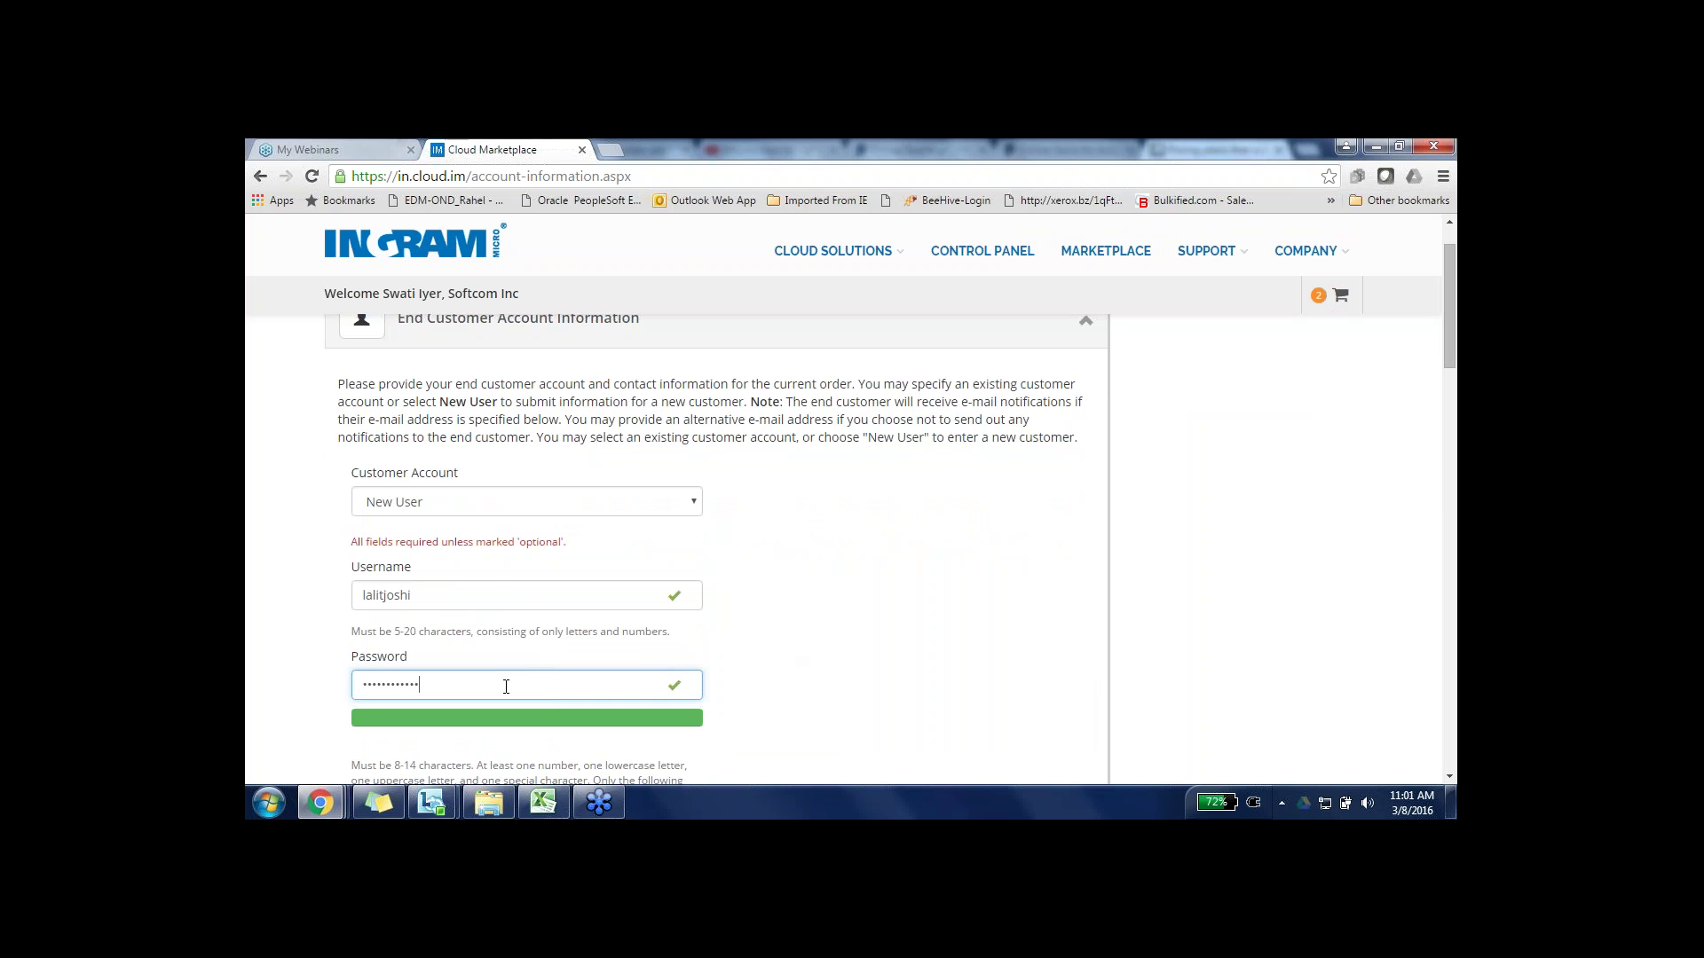
left_click(813, 669)
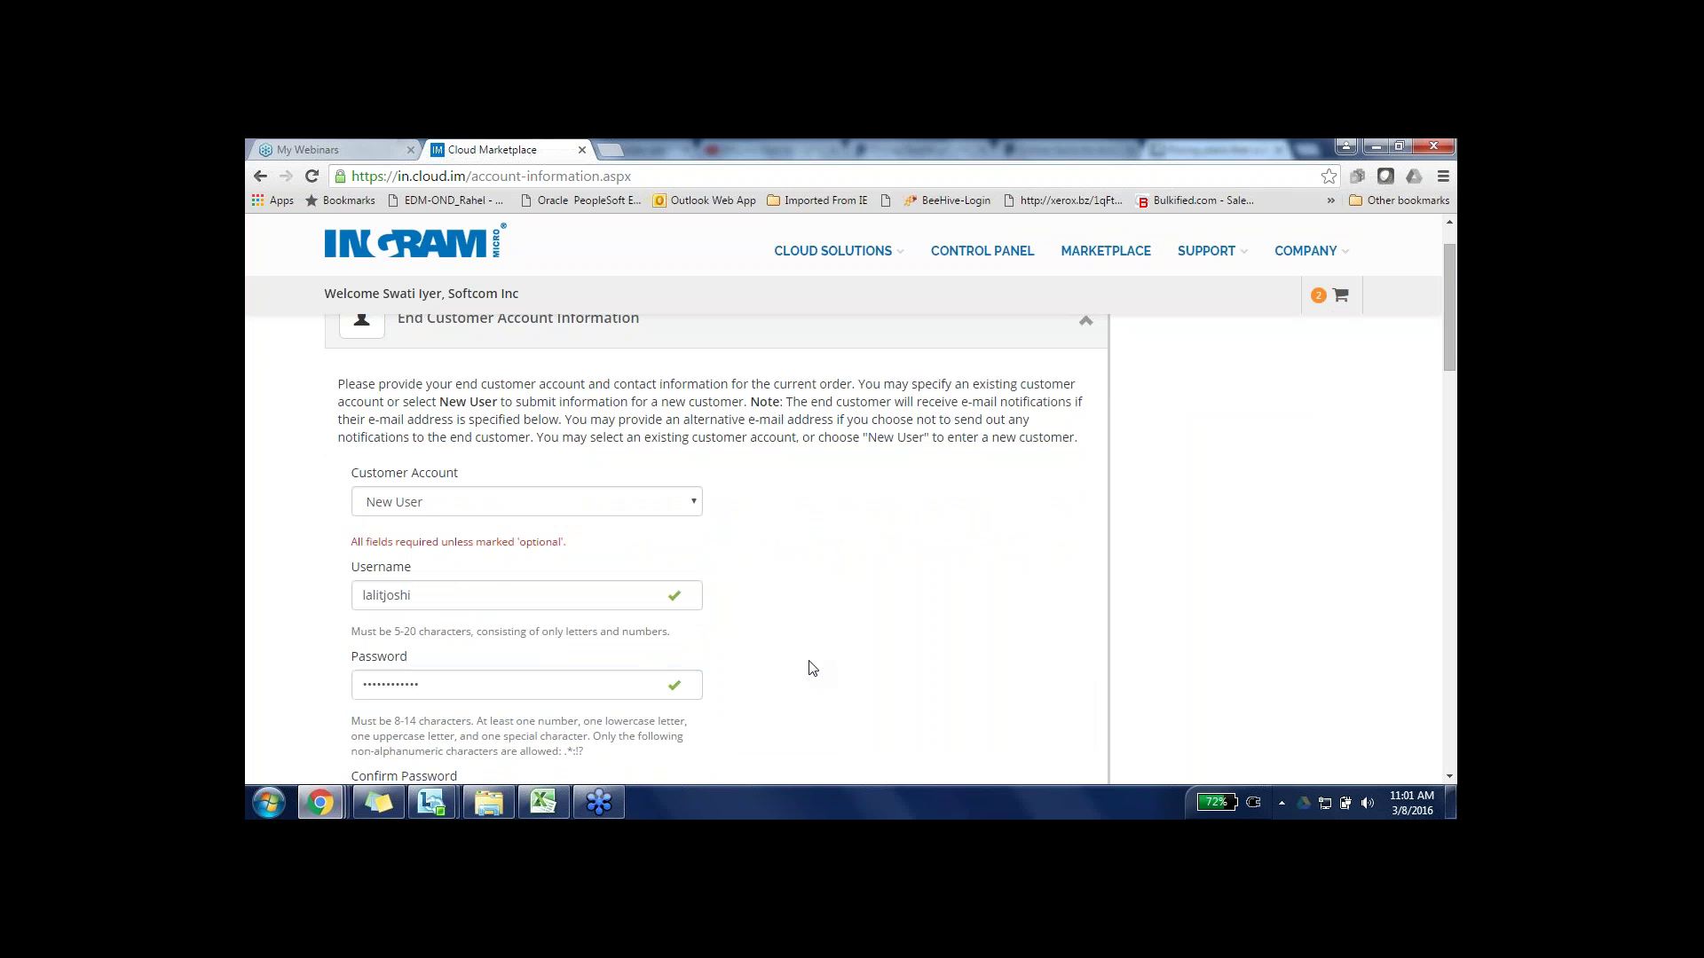
scroll(809, 667, "down", 1)
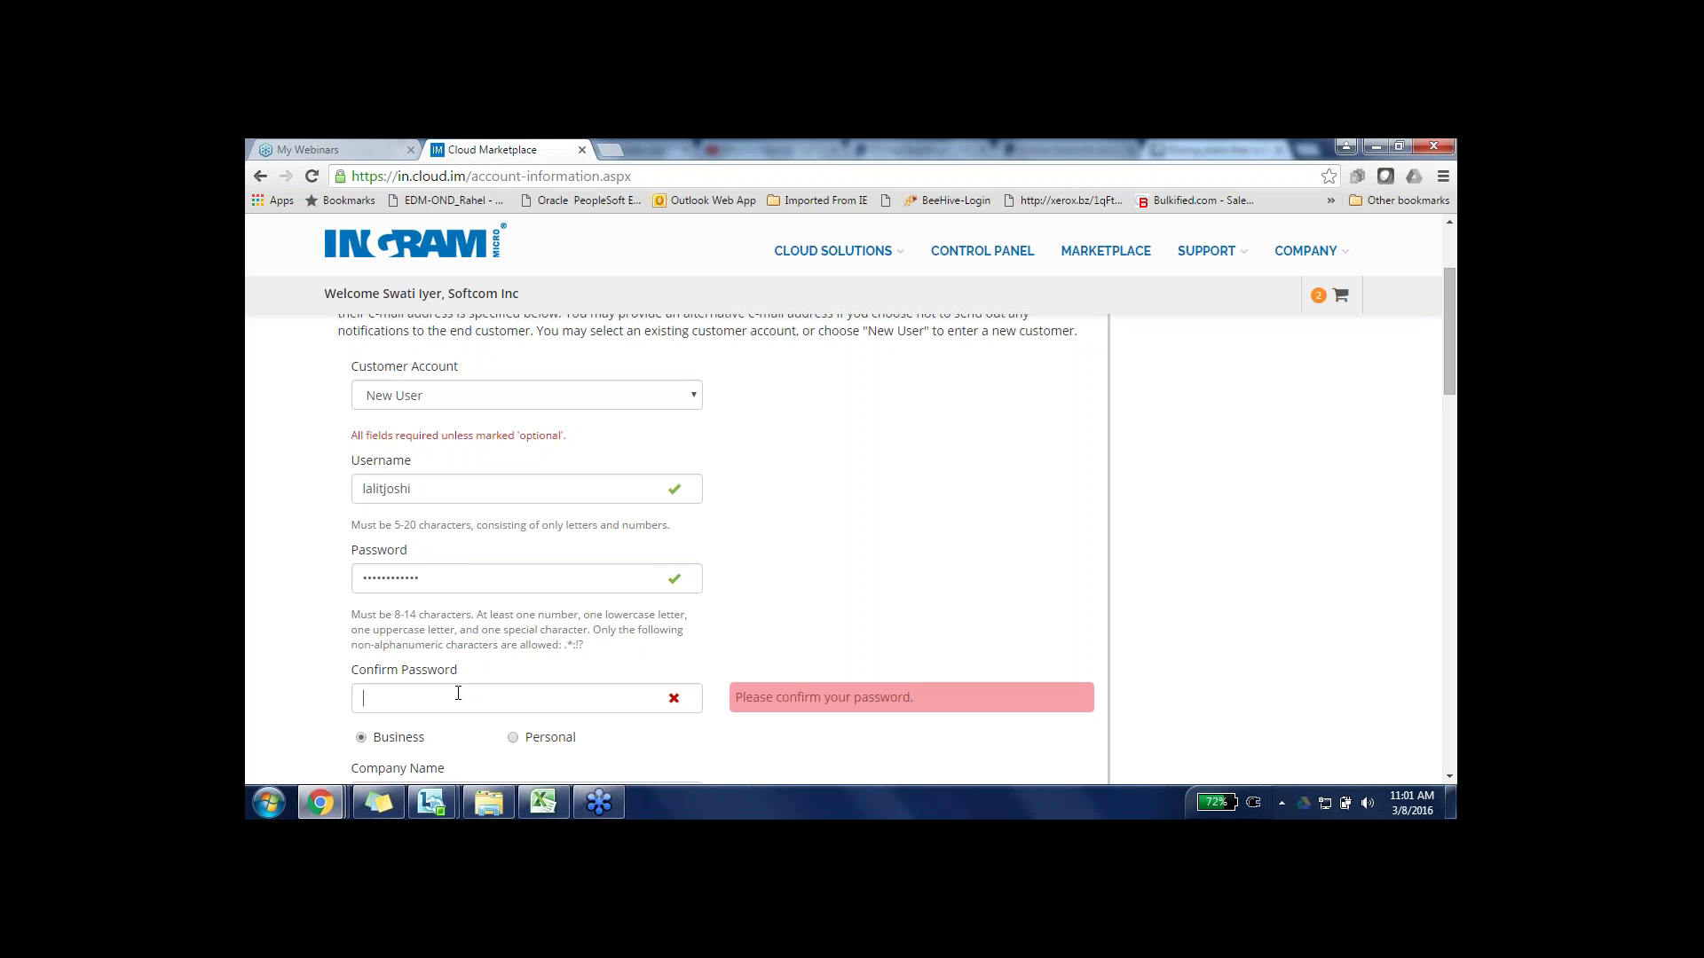
left_click(458, 693)
type("•••••")
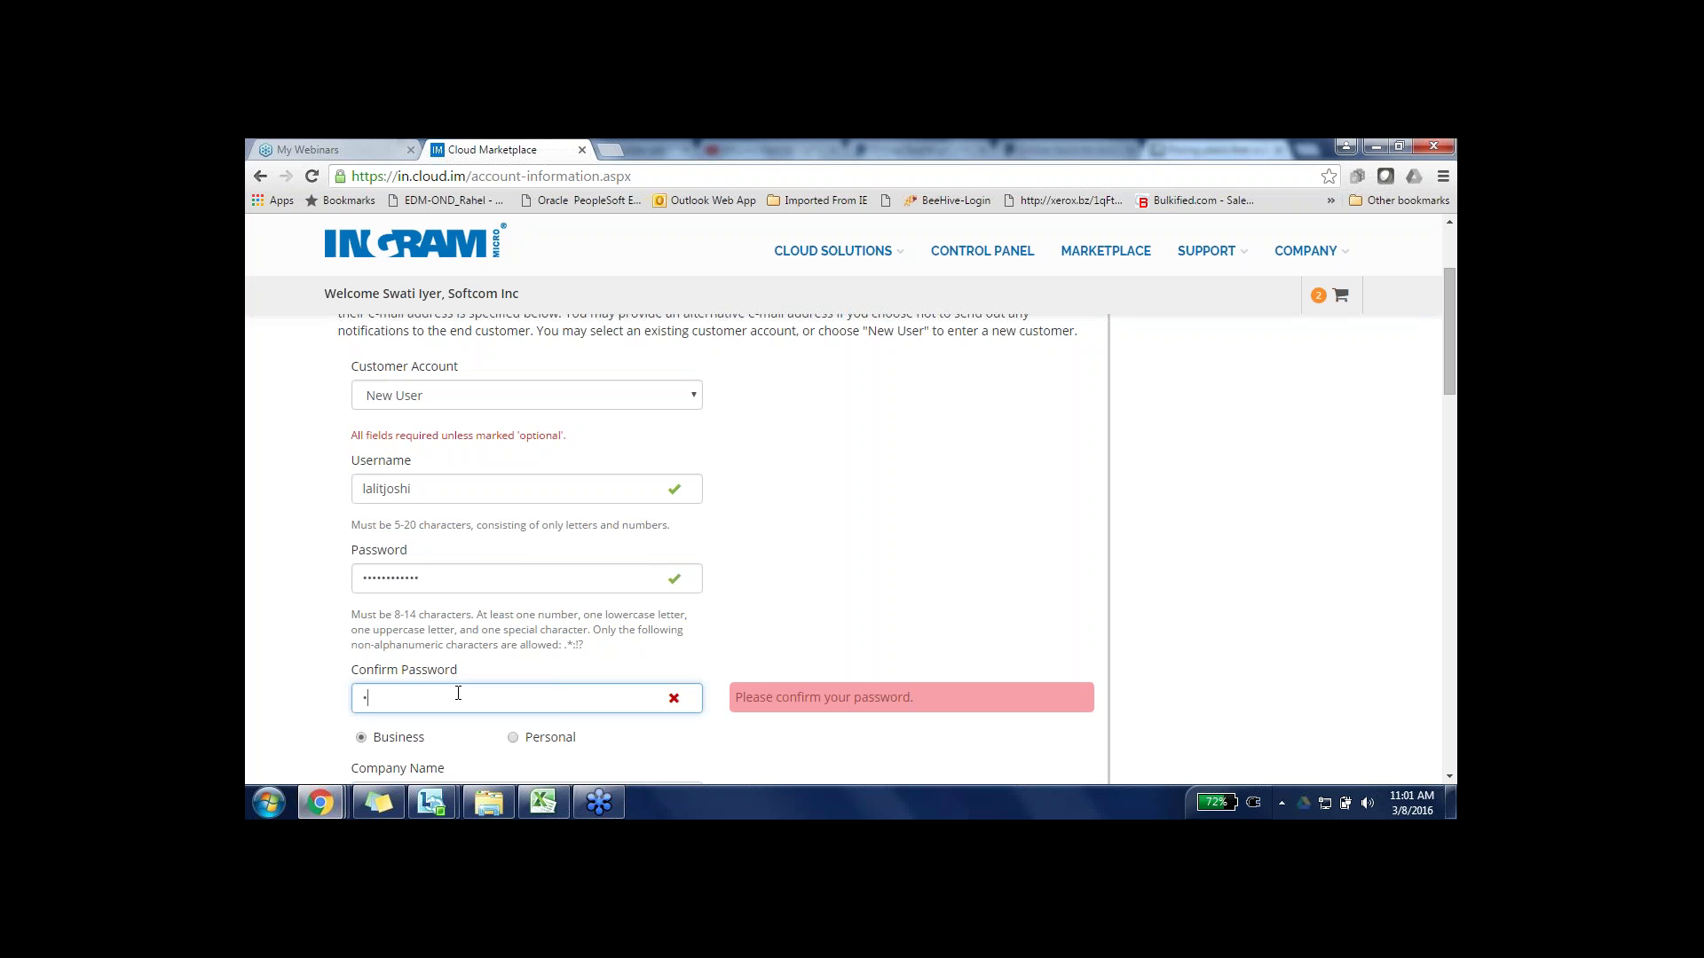
type("•••••••")
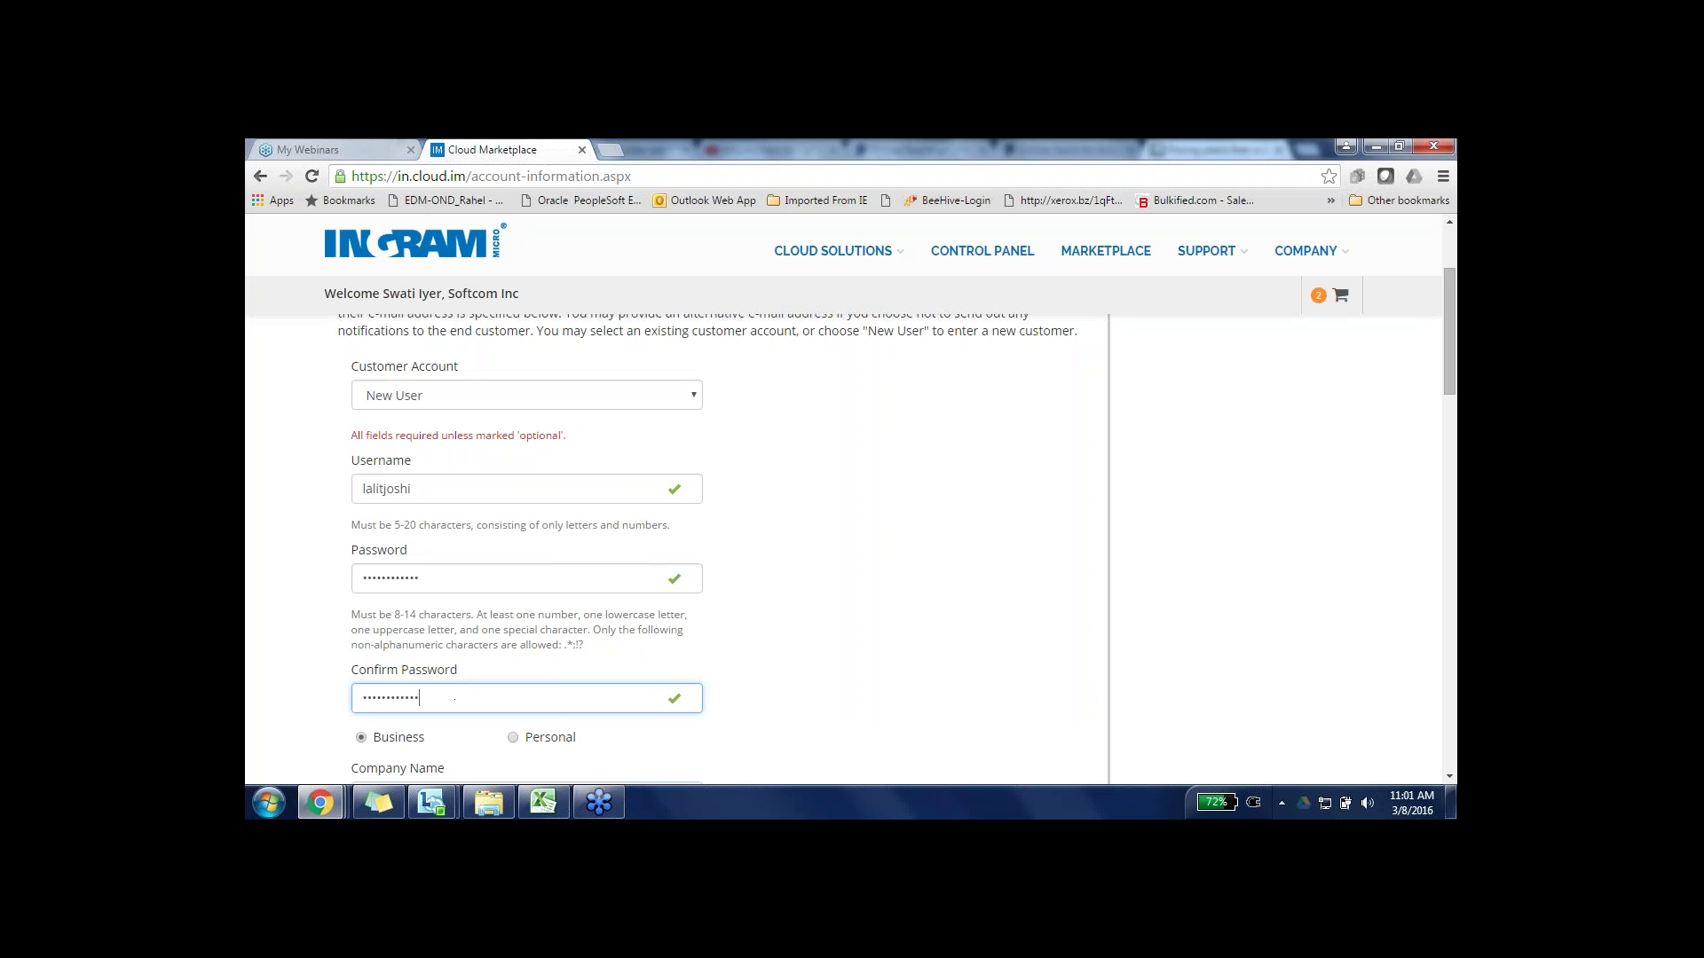
left_click(313, 699)
scroll(312, 700, "down", 2)
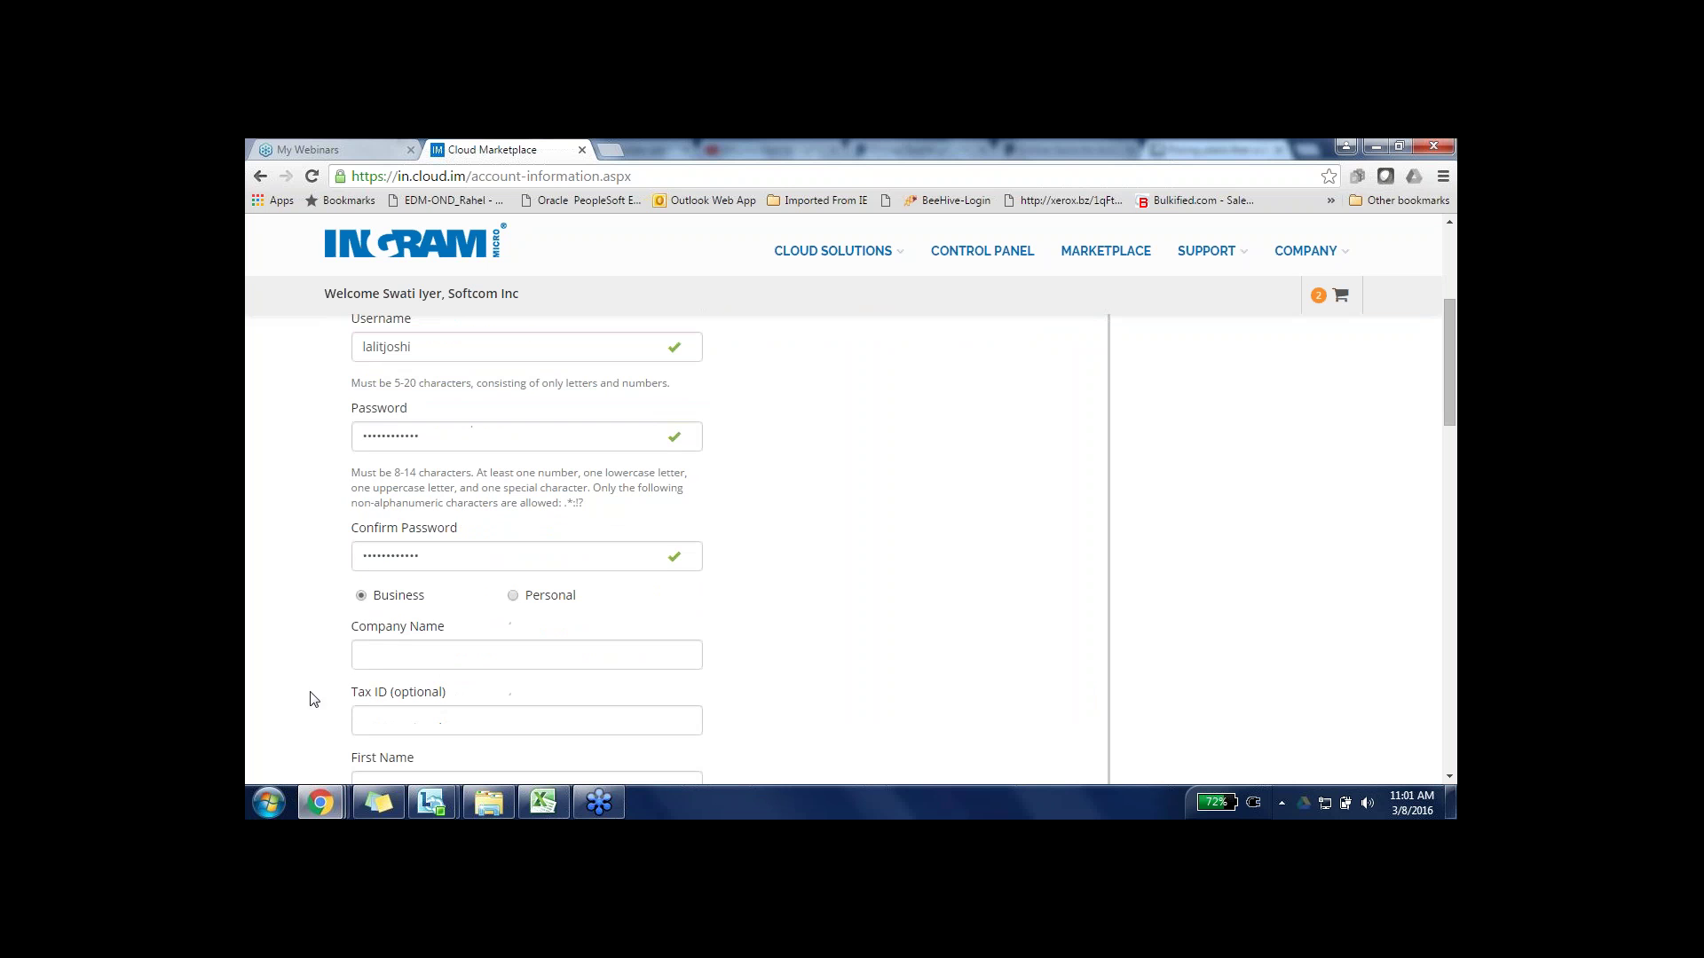
- Enter 'Abc Company' as the company name and fill in the contact's first and last names
left_click(411, 652)
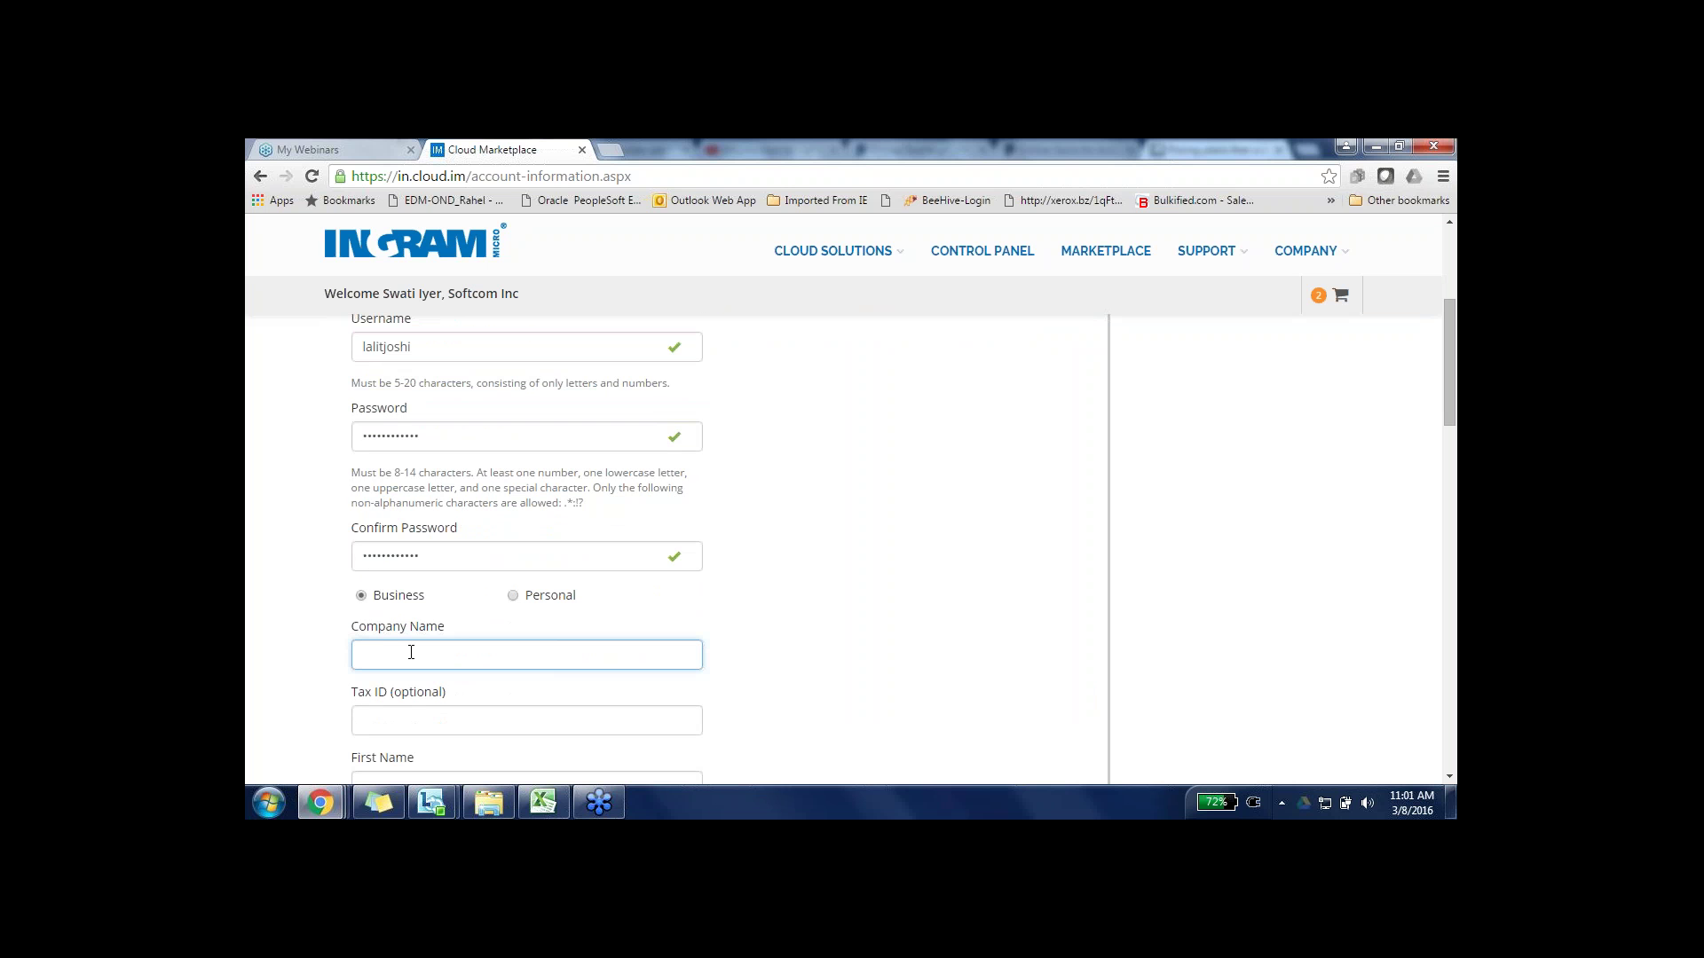
type("Abc Company")
left_click(405, 779)
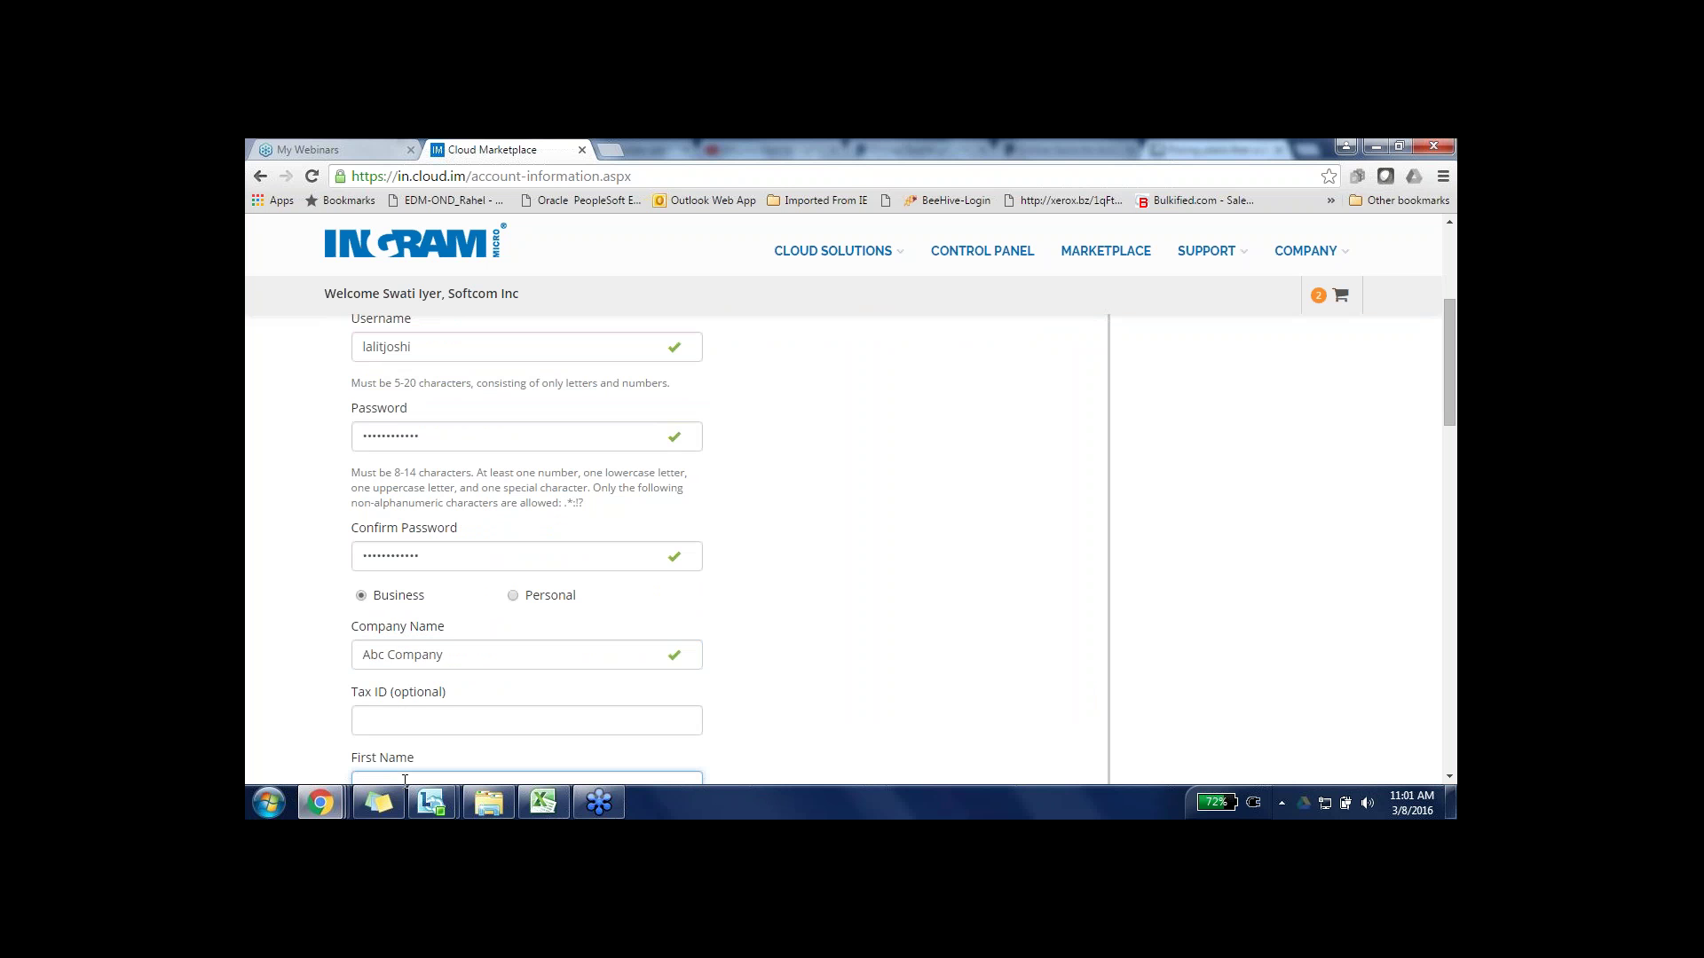
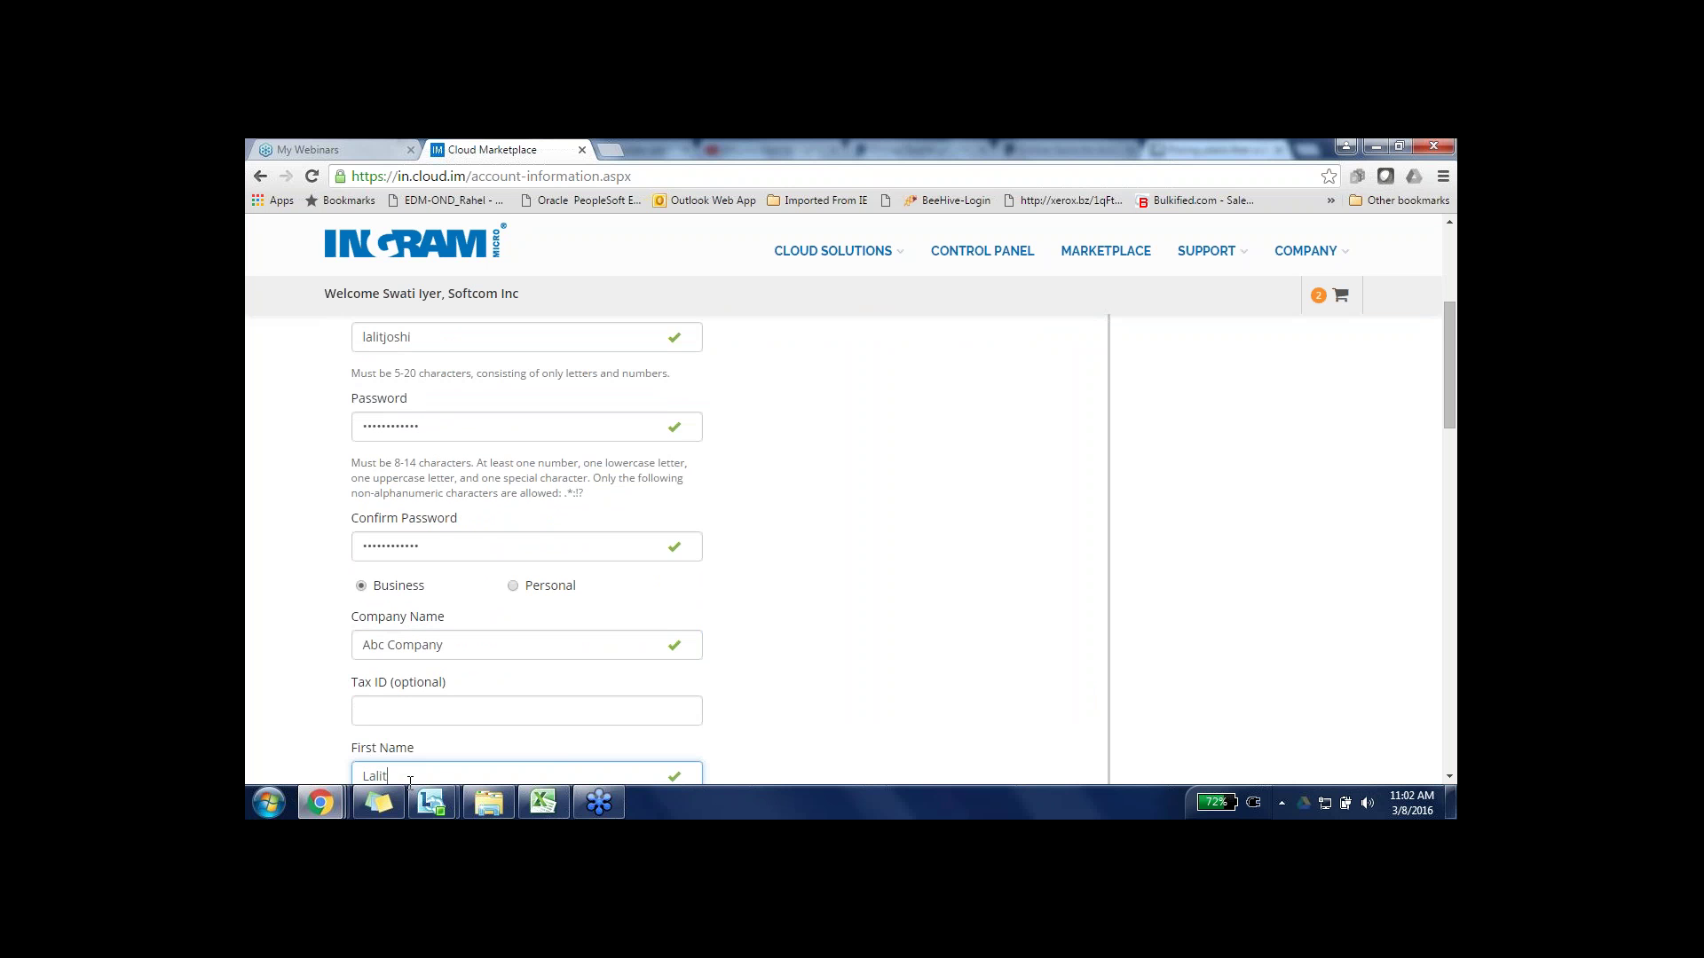
left_click(774, 678)
scroll(777, 678, "down", 1)
scroll(777, 678, "down", 2)
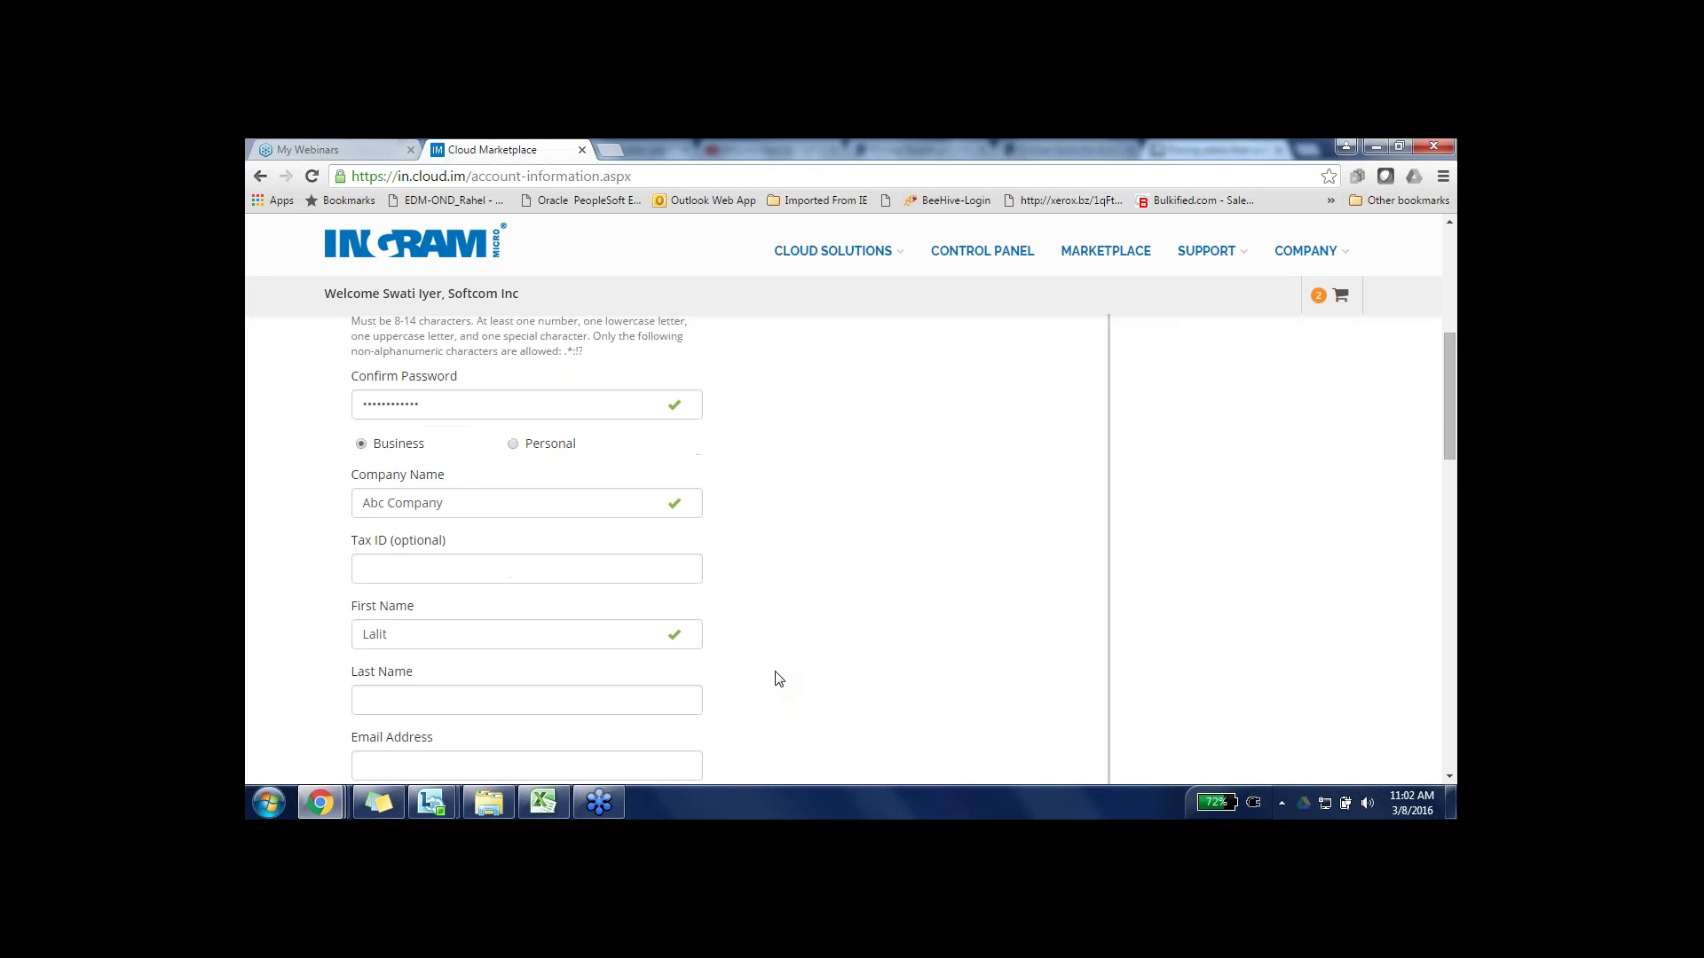
left_click(625, 556)
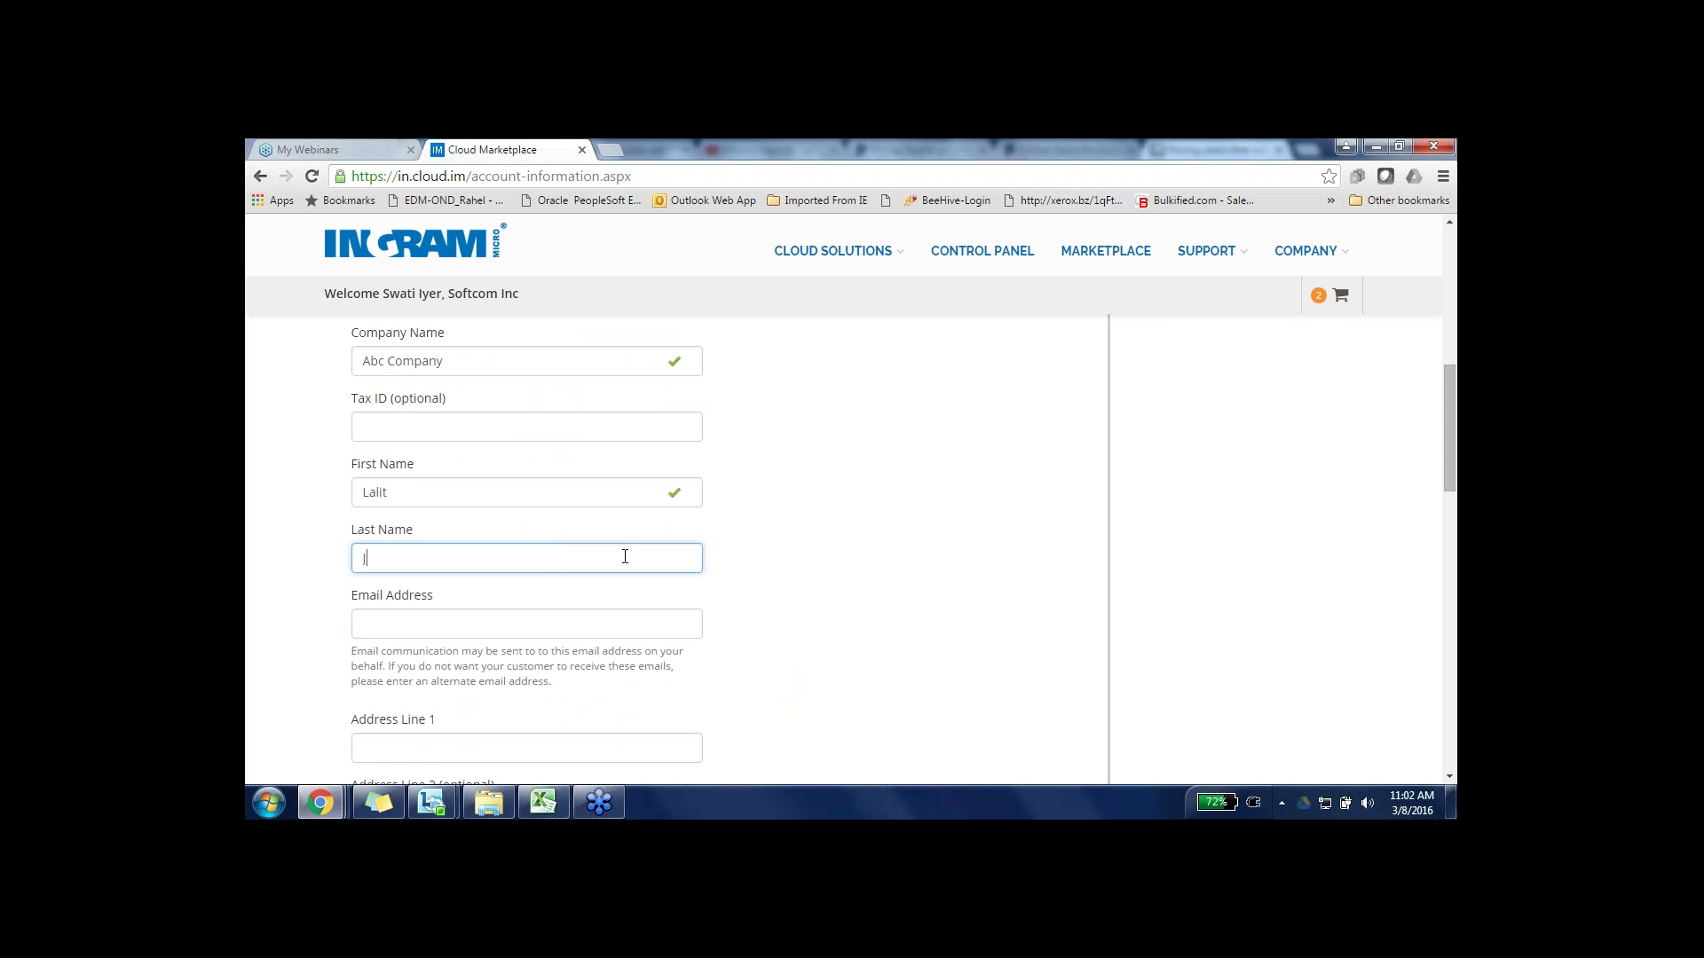
left_click(810, 561)
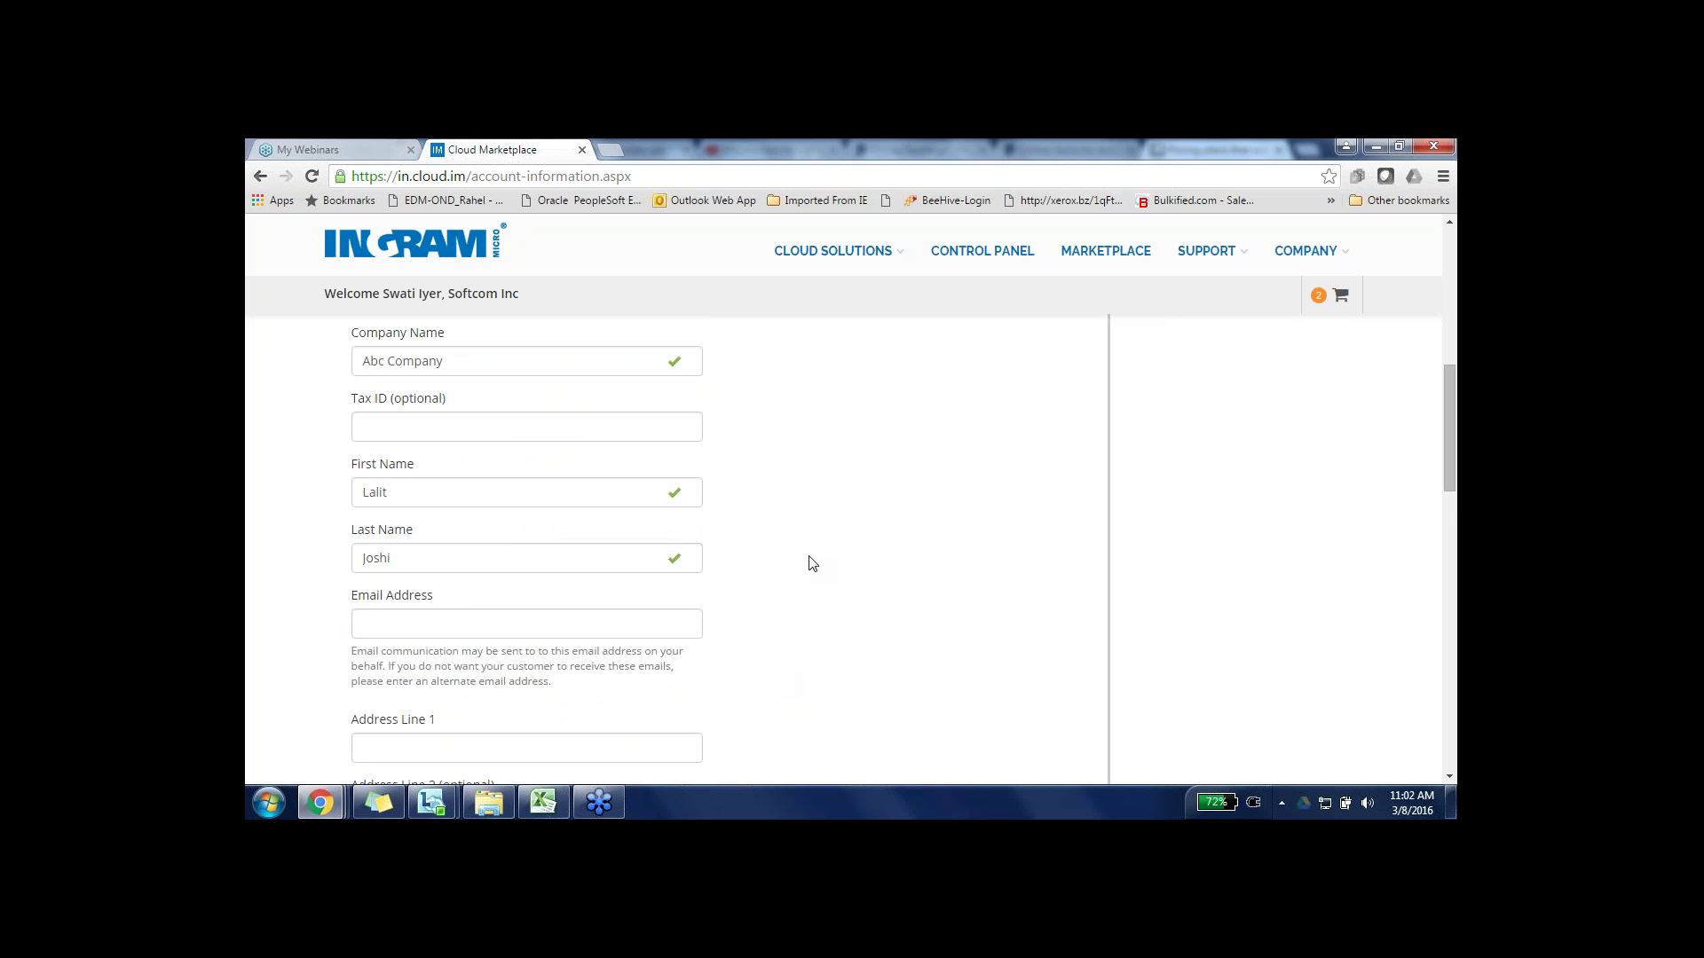
scroll(810, 564, "down", 1)
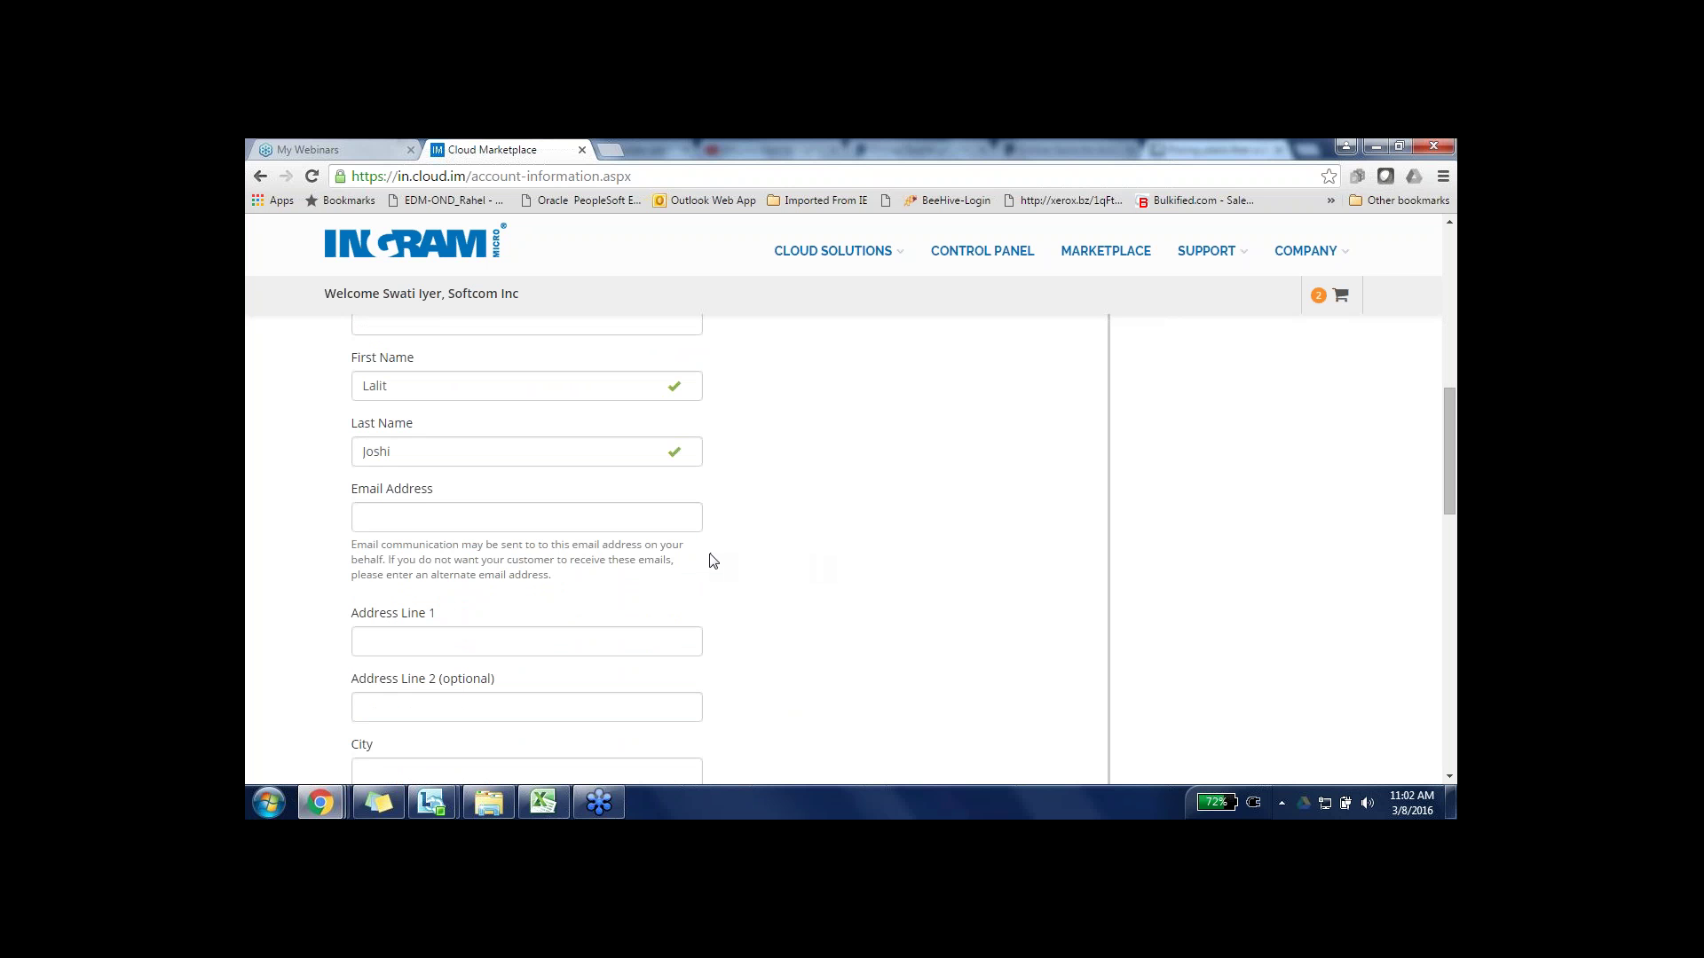
- Enter the contact's e-mail address, the first address line with its typo fixed, and city Mumbai
left_click(660, 520)
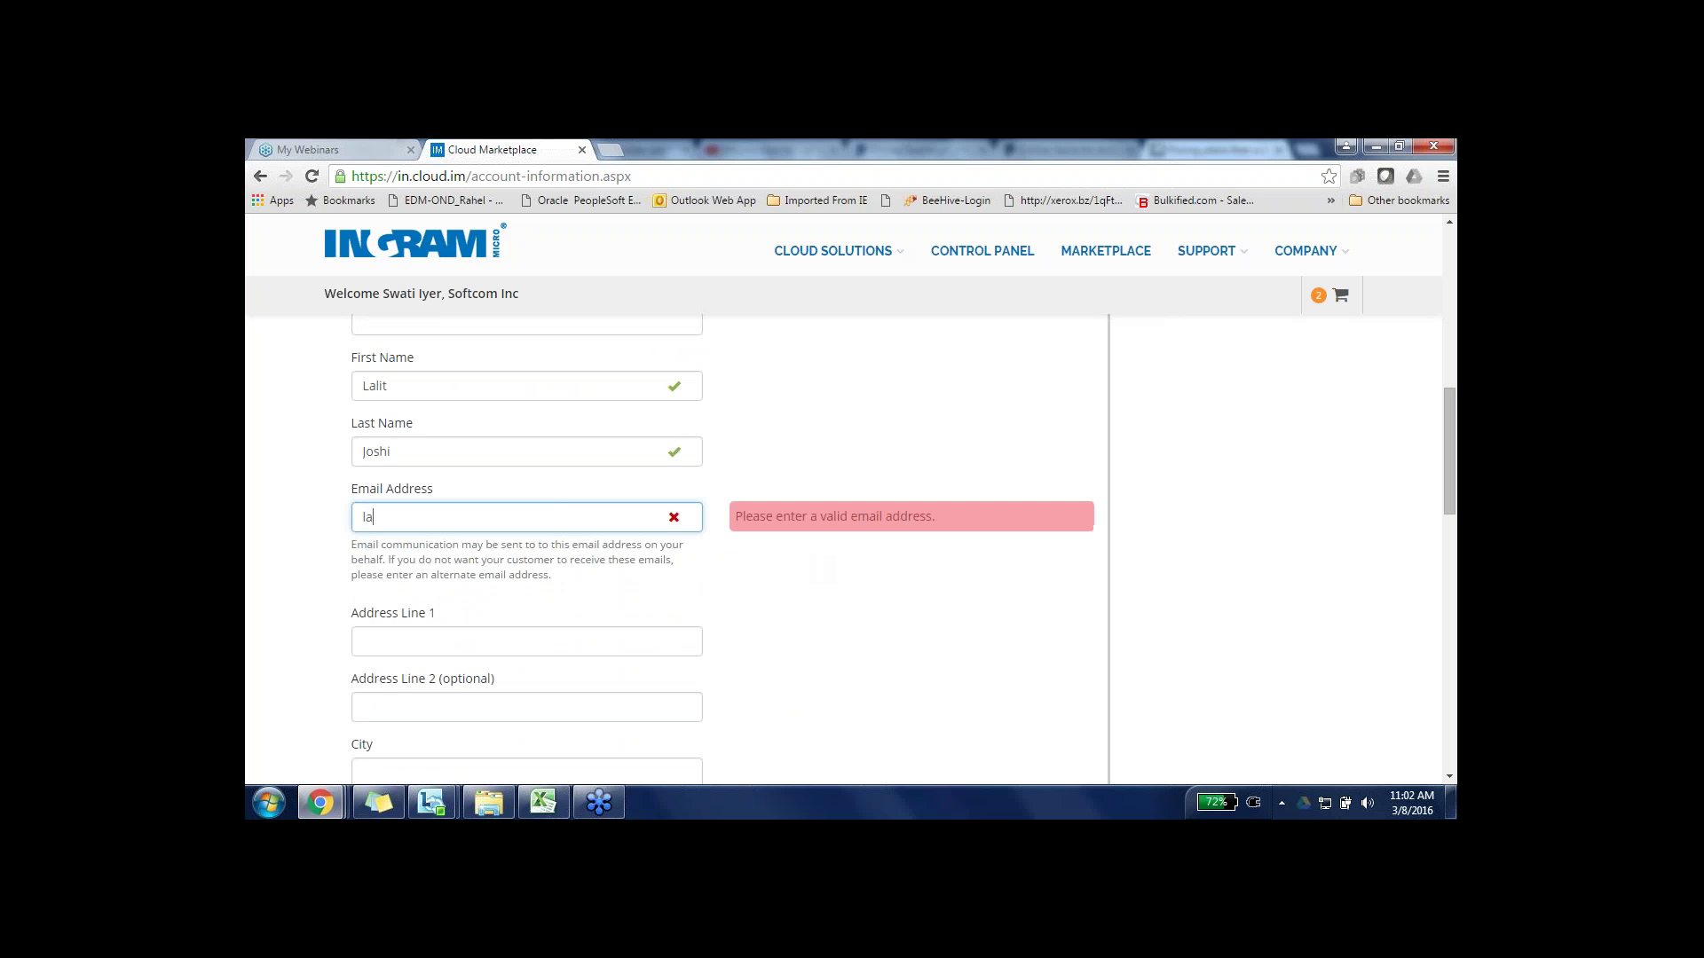
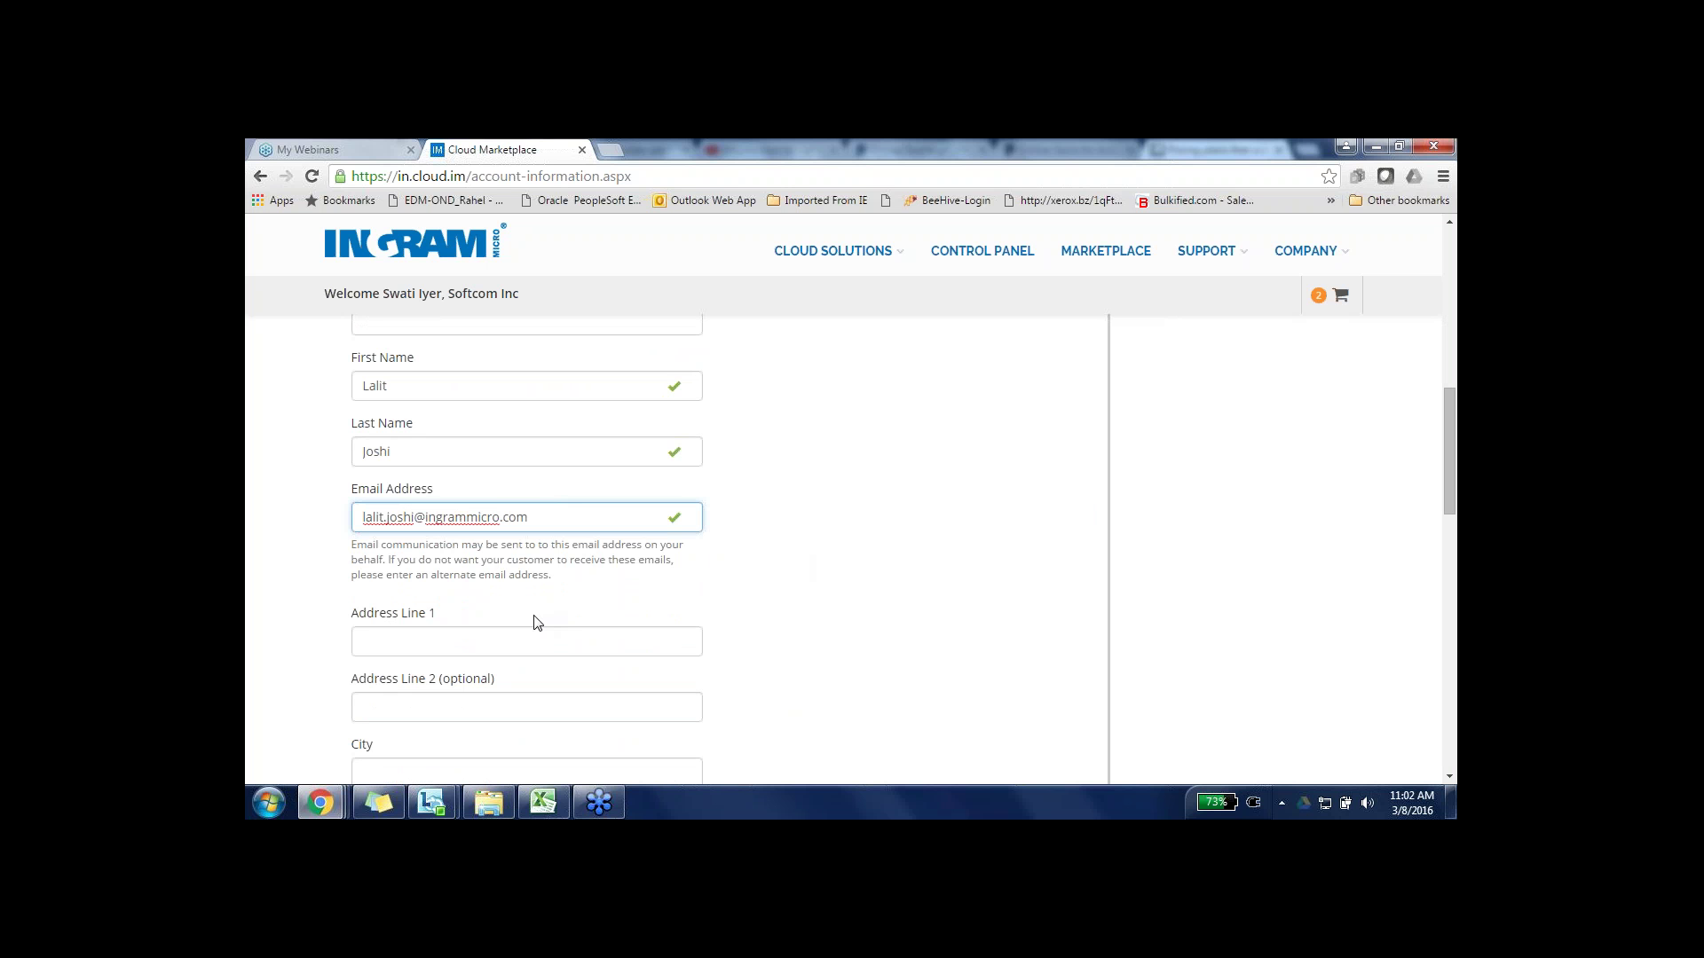
left_click(535, 634)
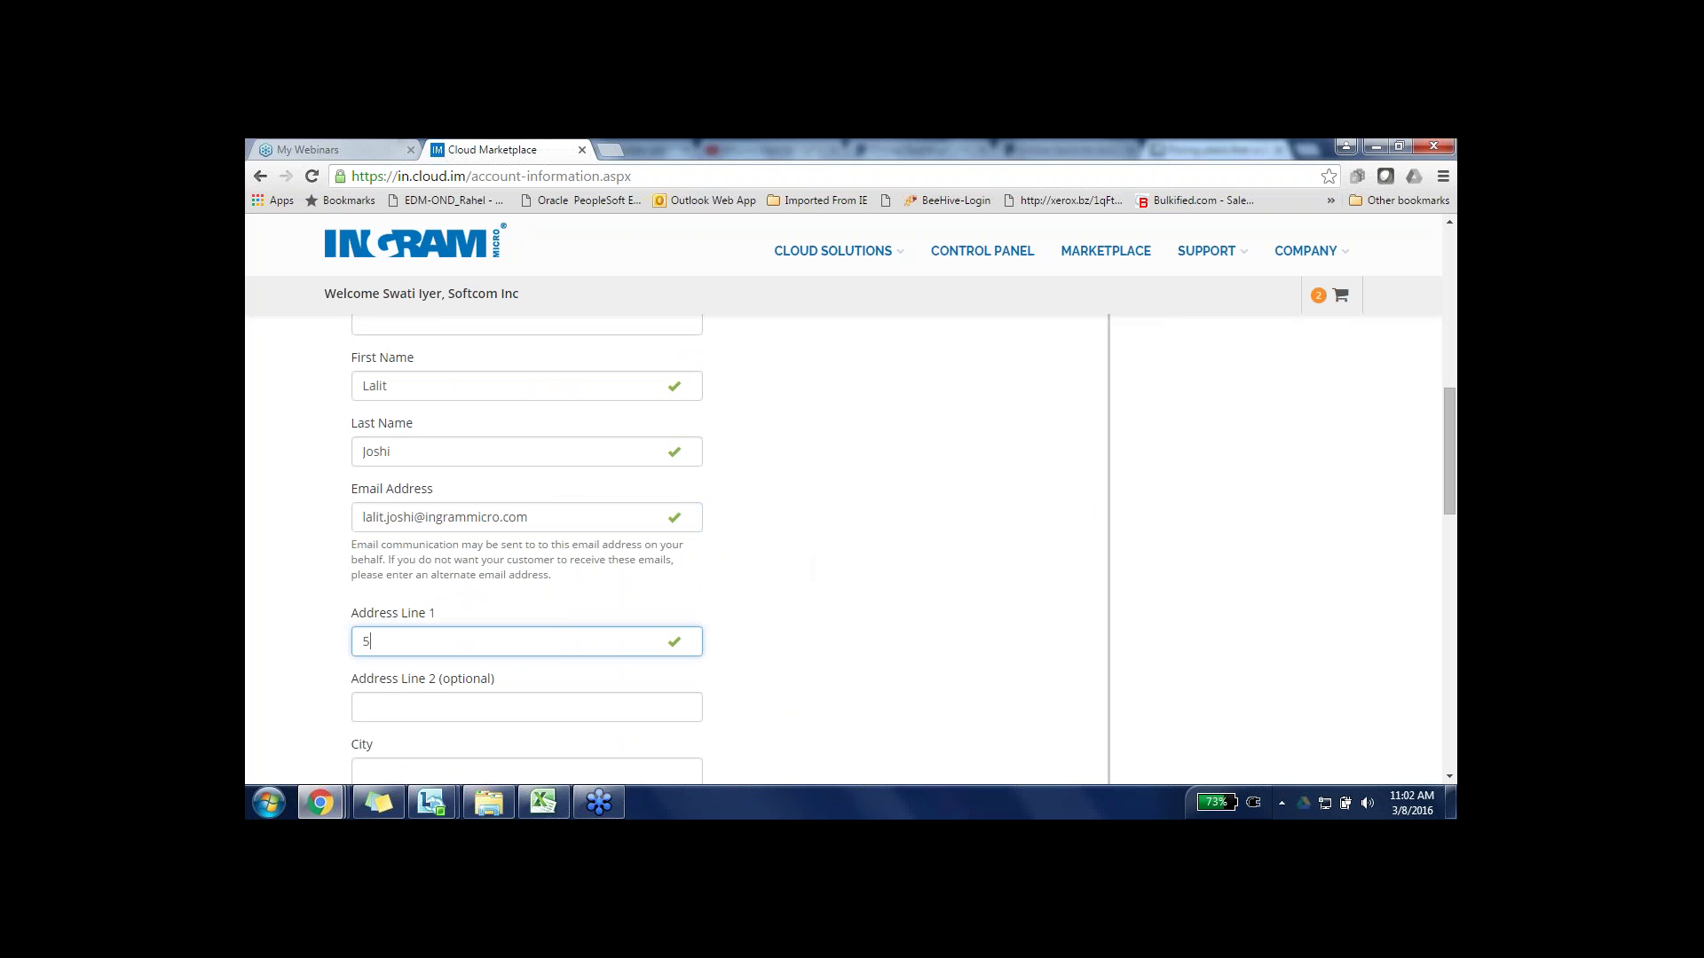
left_click(458, 641)
type("i")
key("End")
left_click(405, 771)
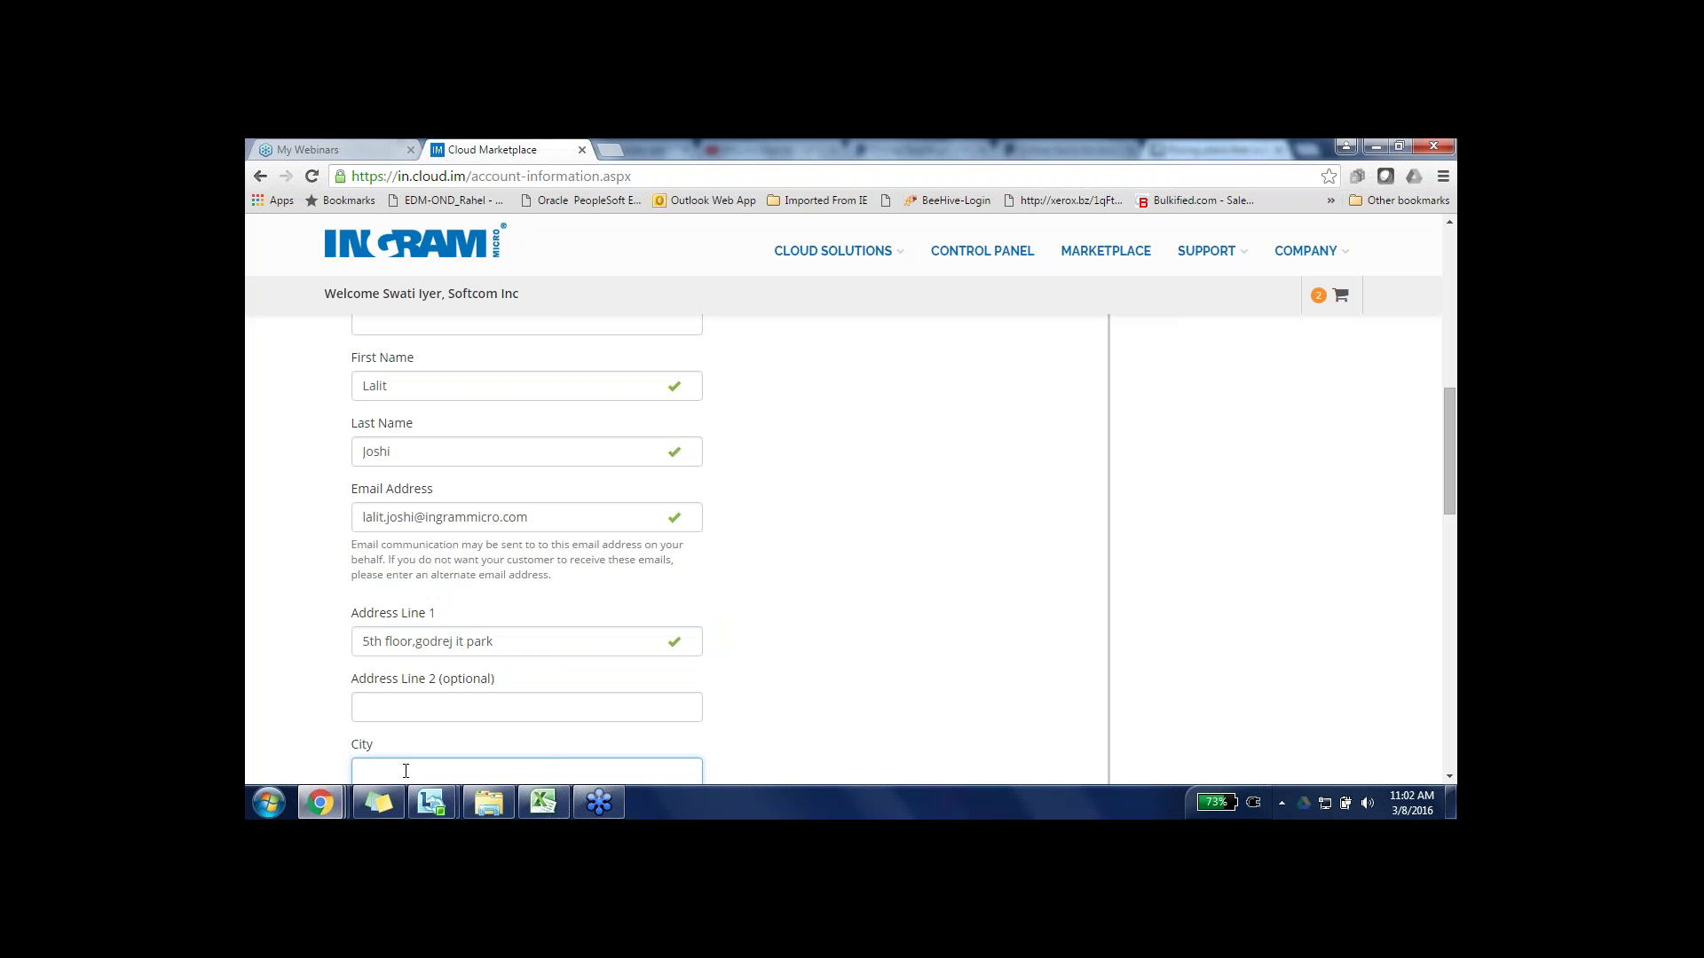
type("Mumbai")
- Choose Maharashtra as the state and fill in the customer's zip/postal code
left_click(310, 749)
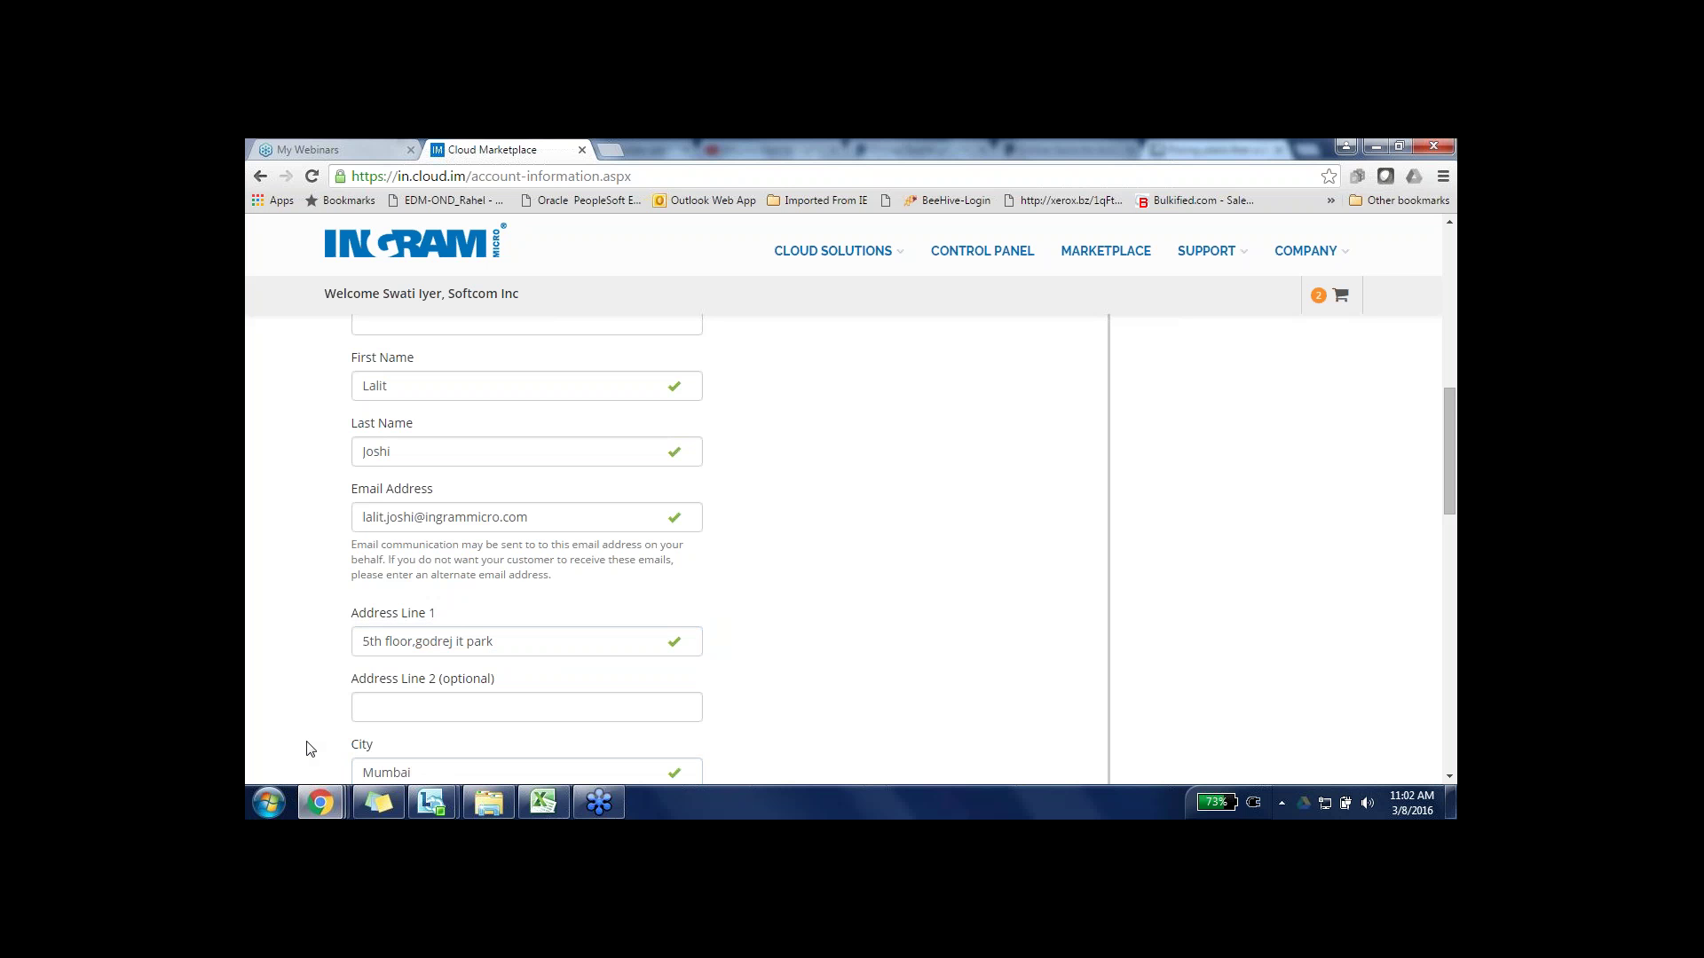
scroll(310, 748, "down", 3)
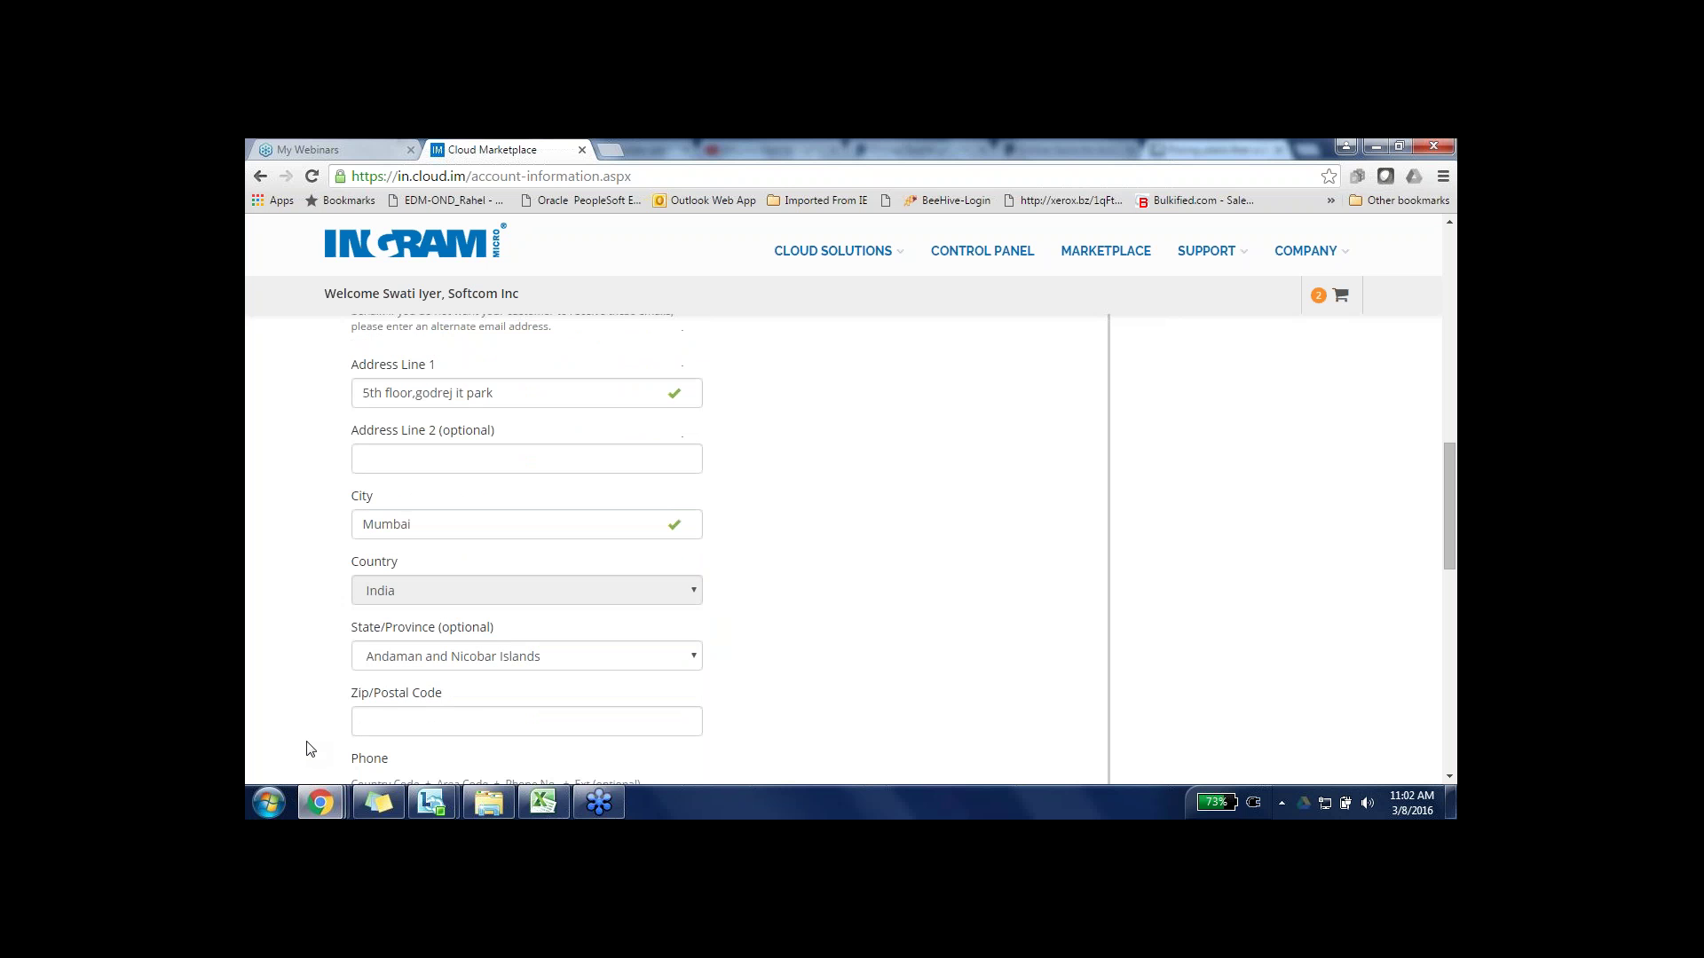
left_click(477, 657)
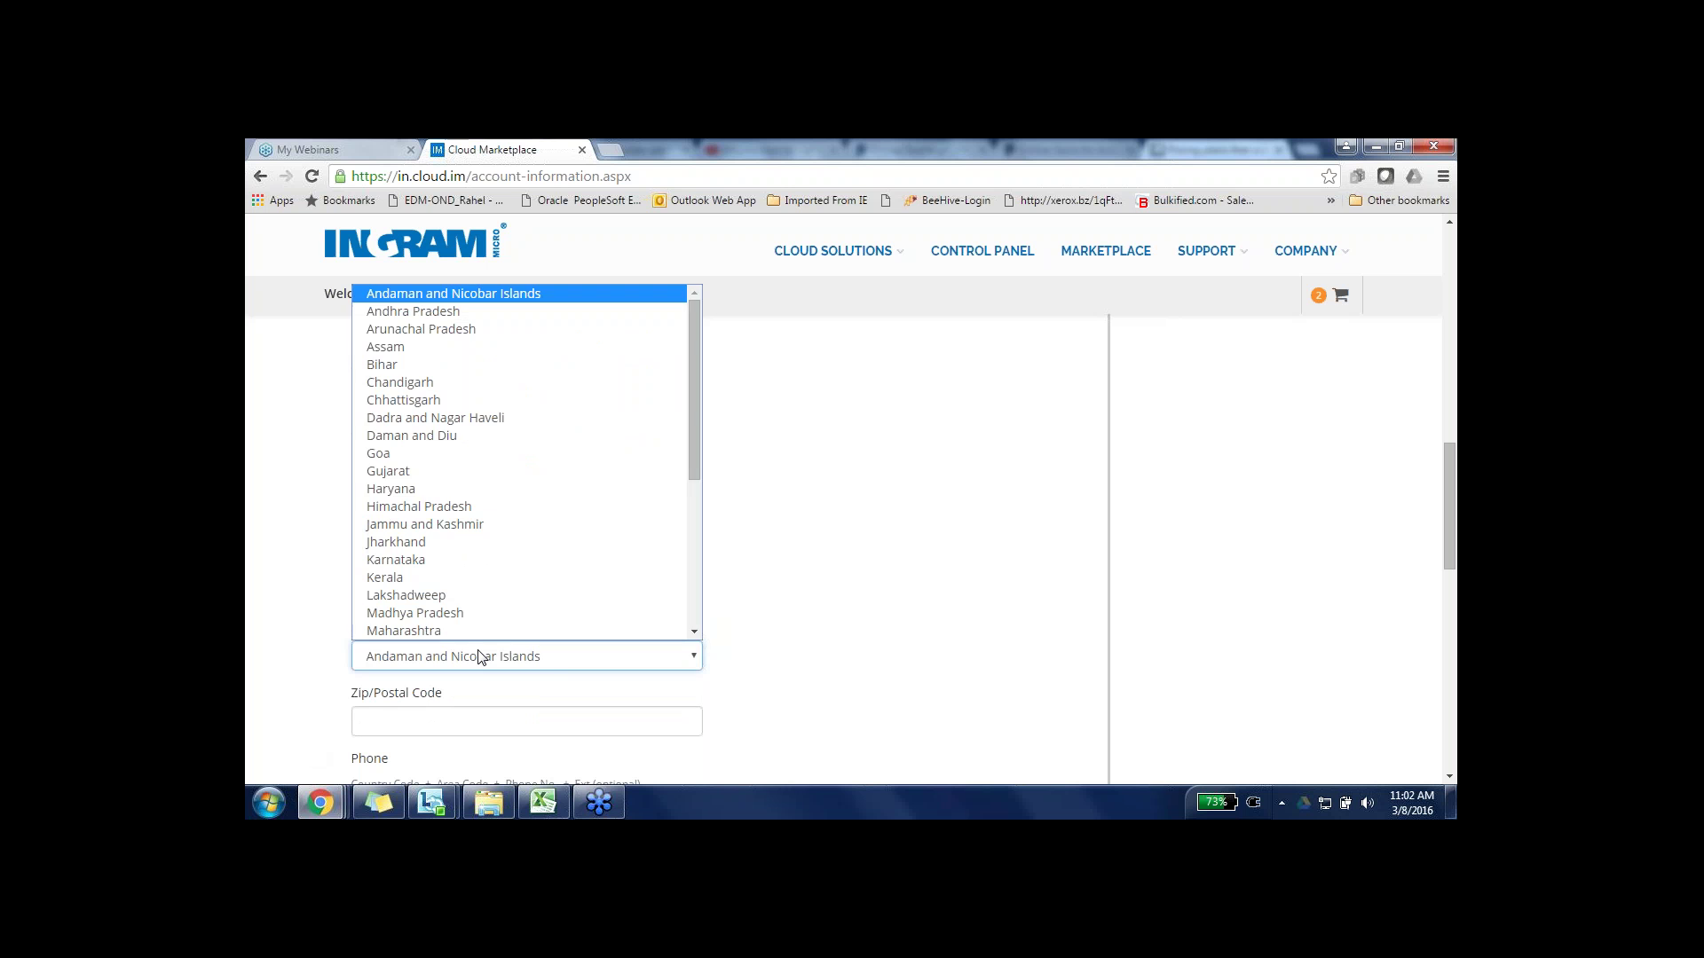
left_click(479, 631)
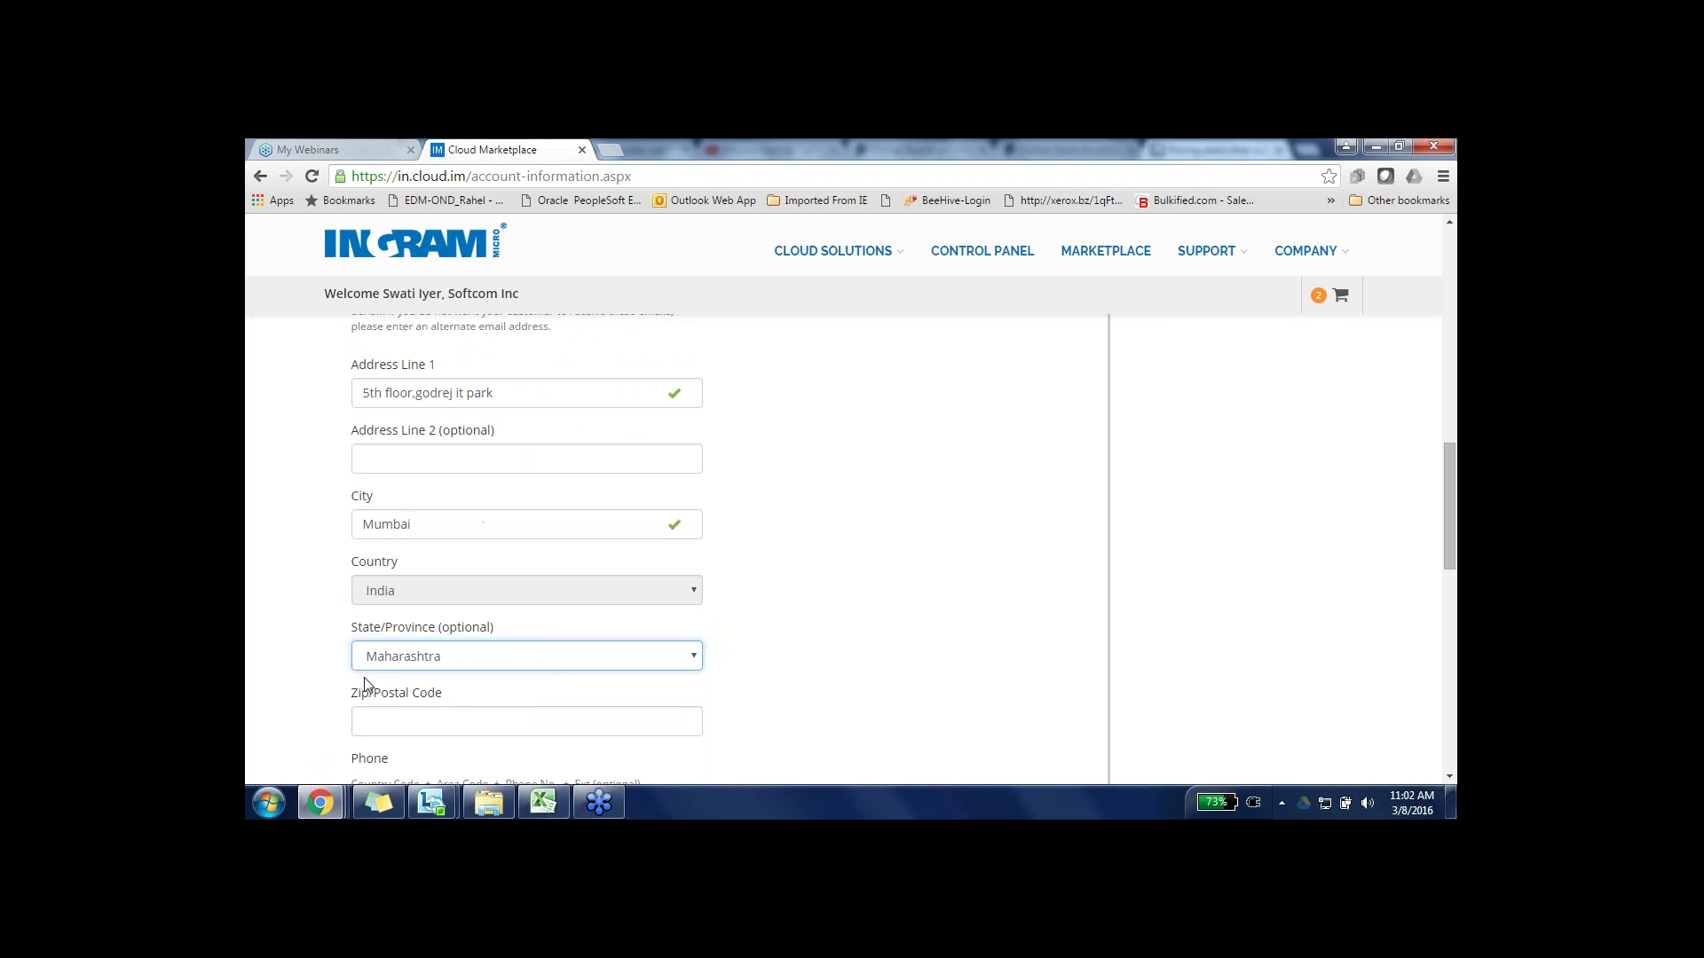
left_click_drag(320, 669, 446, 696)
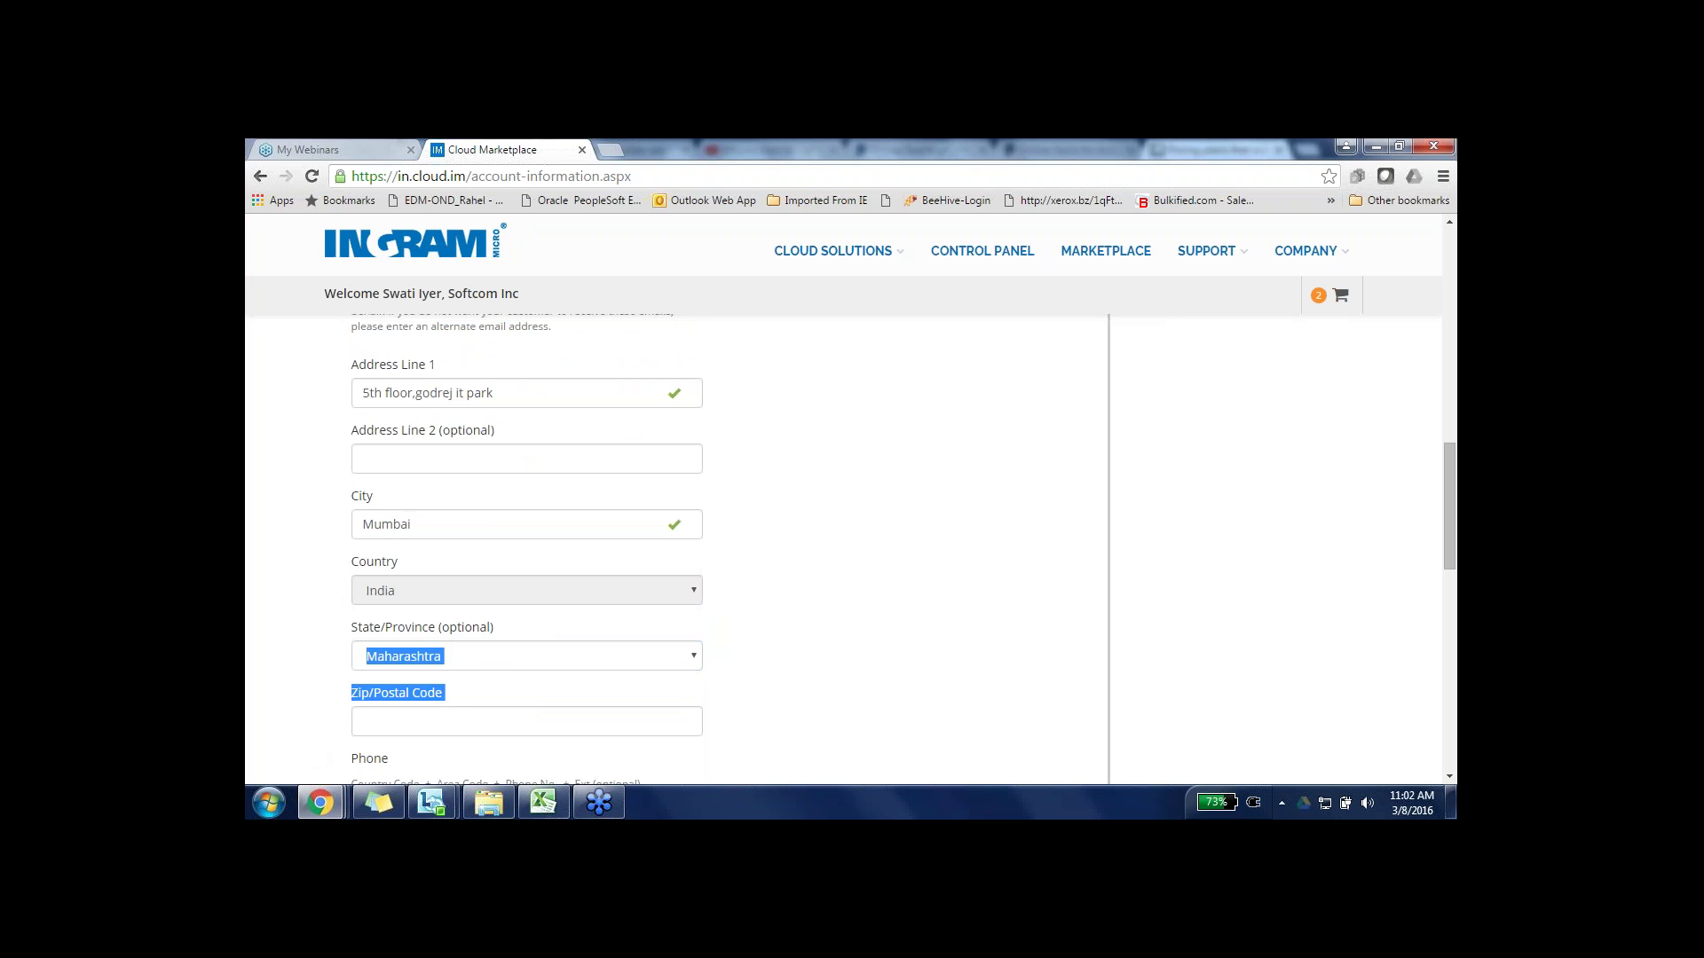
left_click(395, 726)
type("400079")
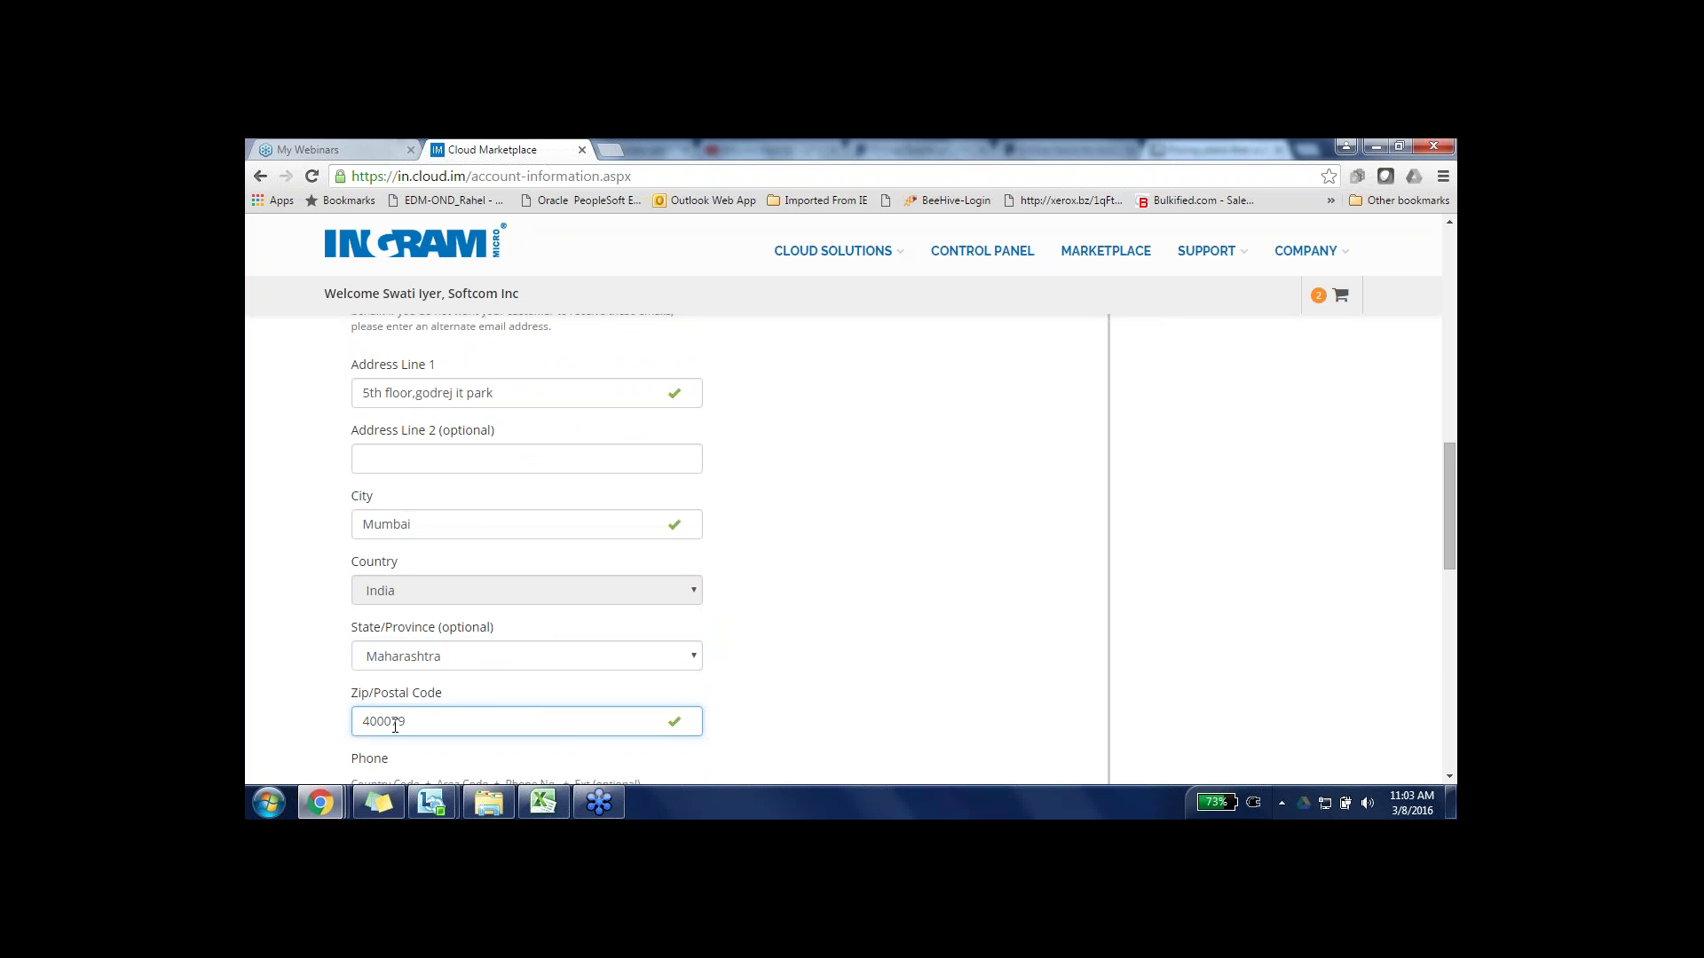
left_click(283, 669)
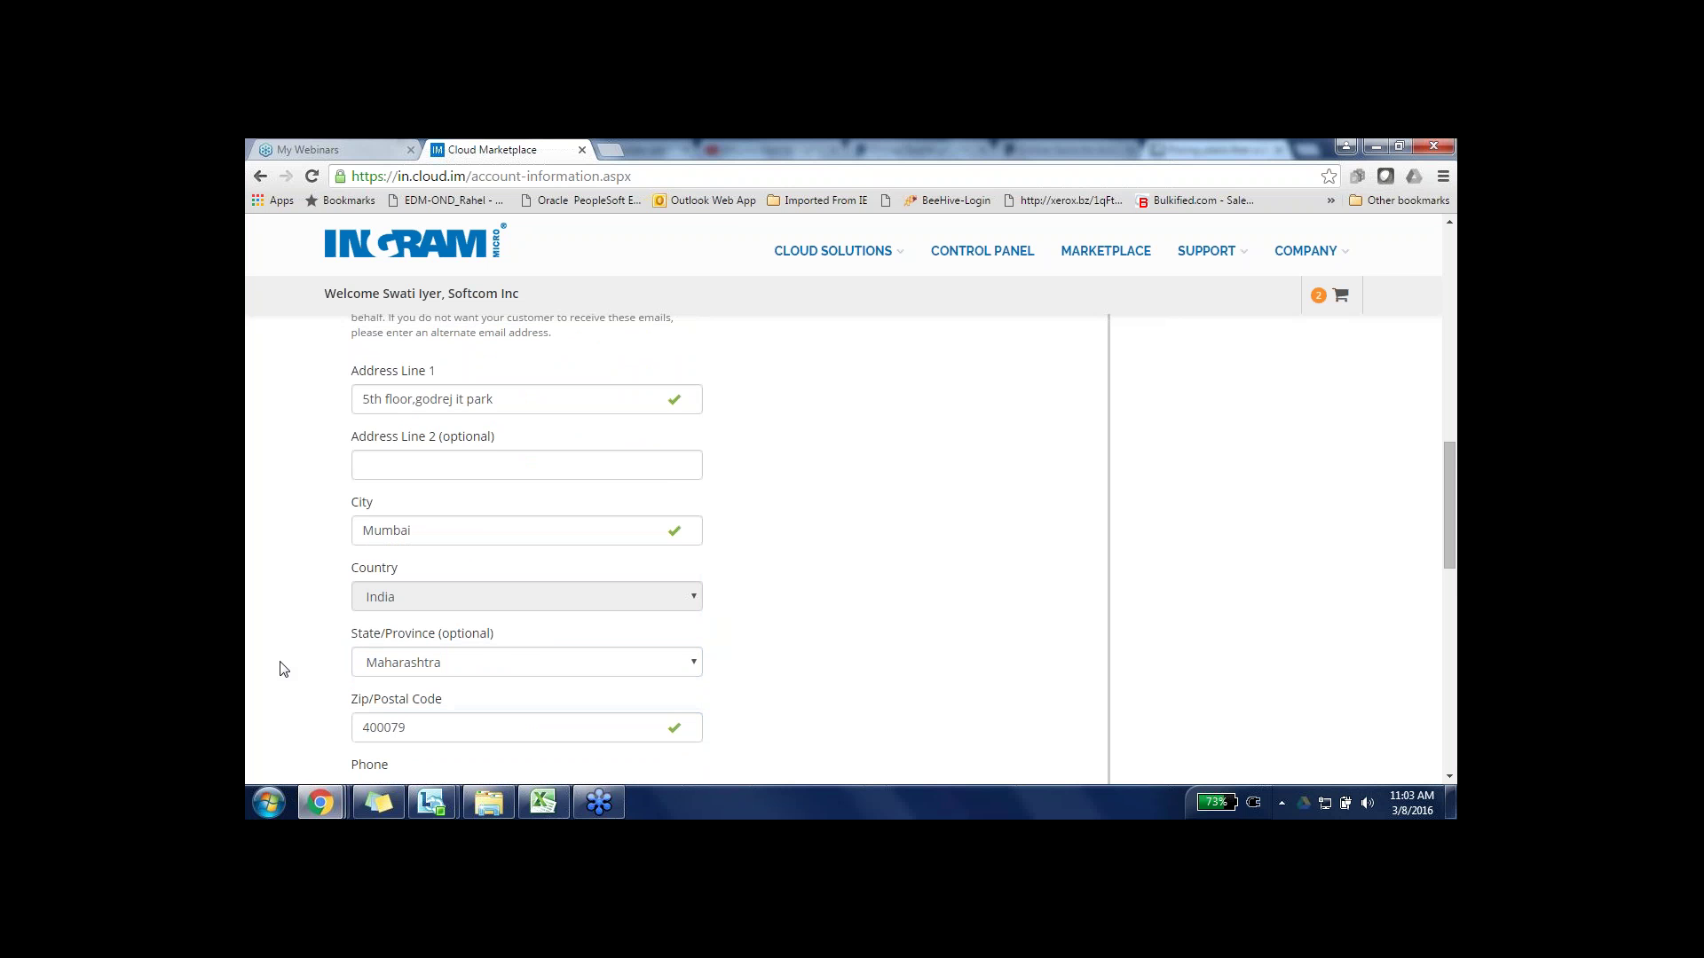
scroll(283, 669, "down", 2)
scroll(283, 670, "down", 1)
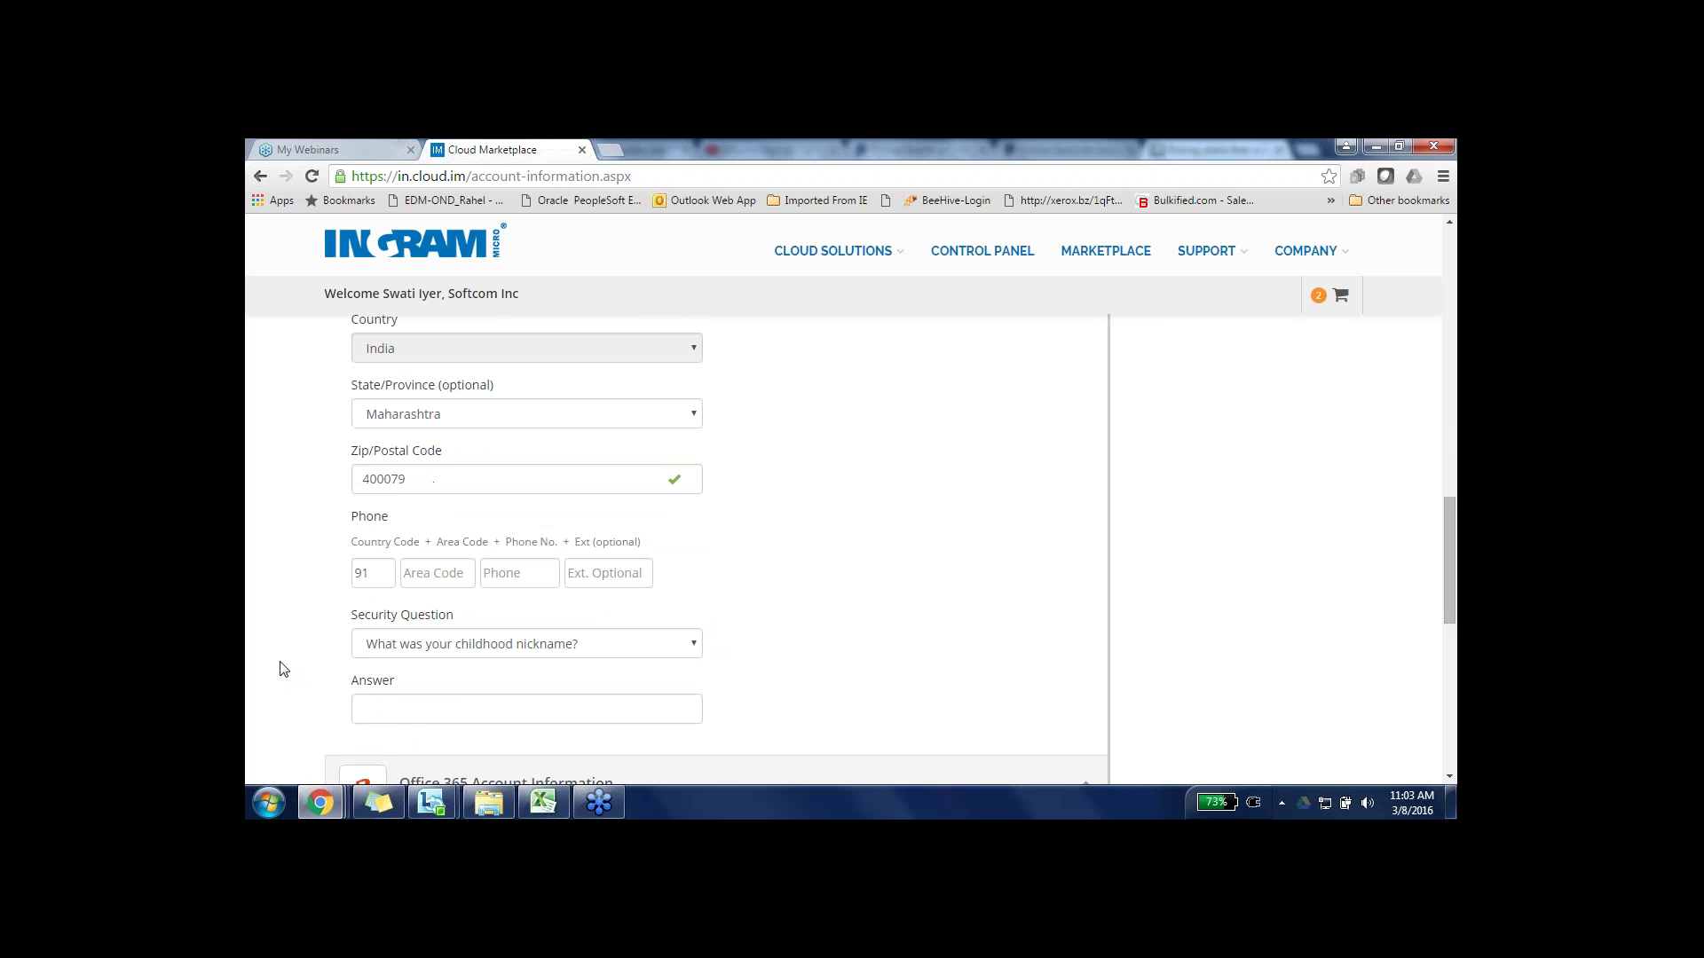
- Enter the phone area code and number, then answer the childhood-nickname security question
left_click(415, 579)
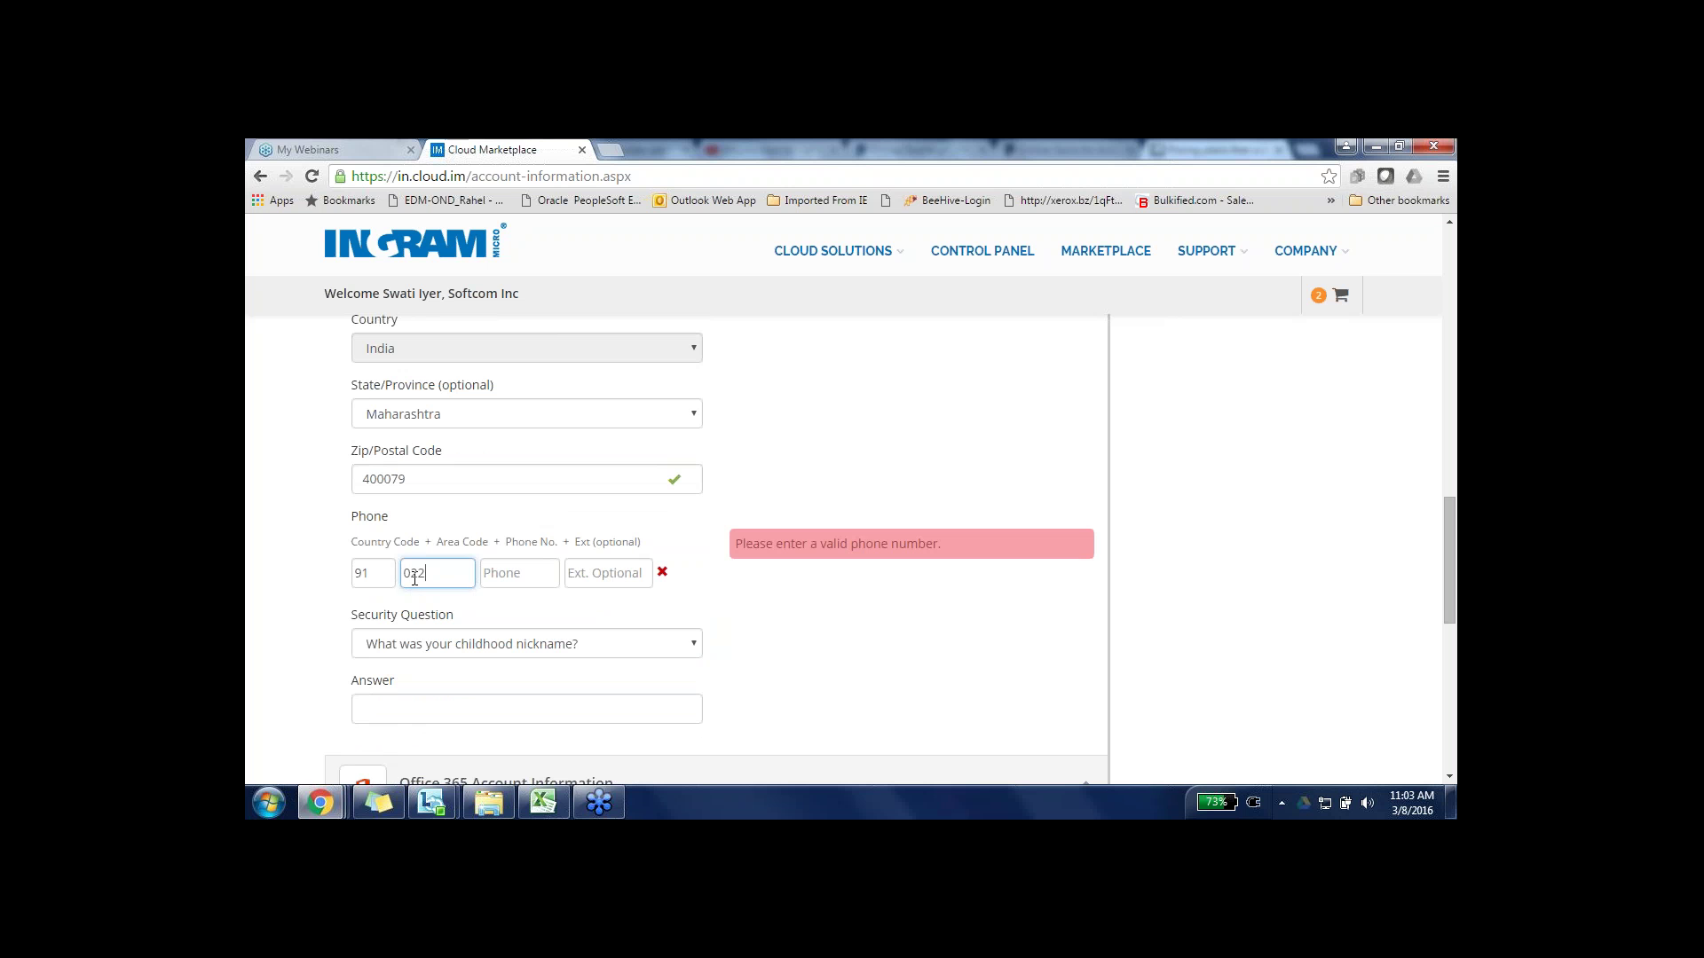
key("Tab")
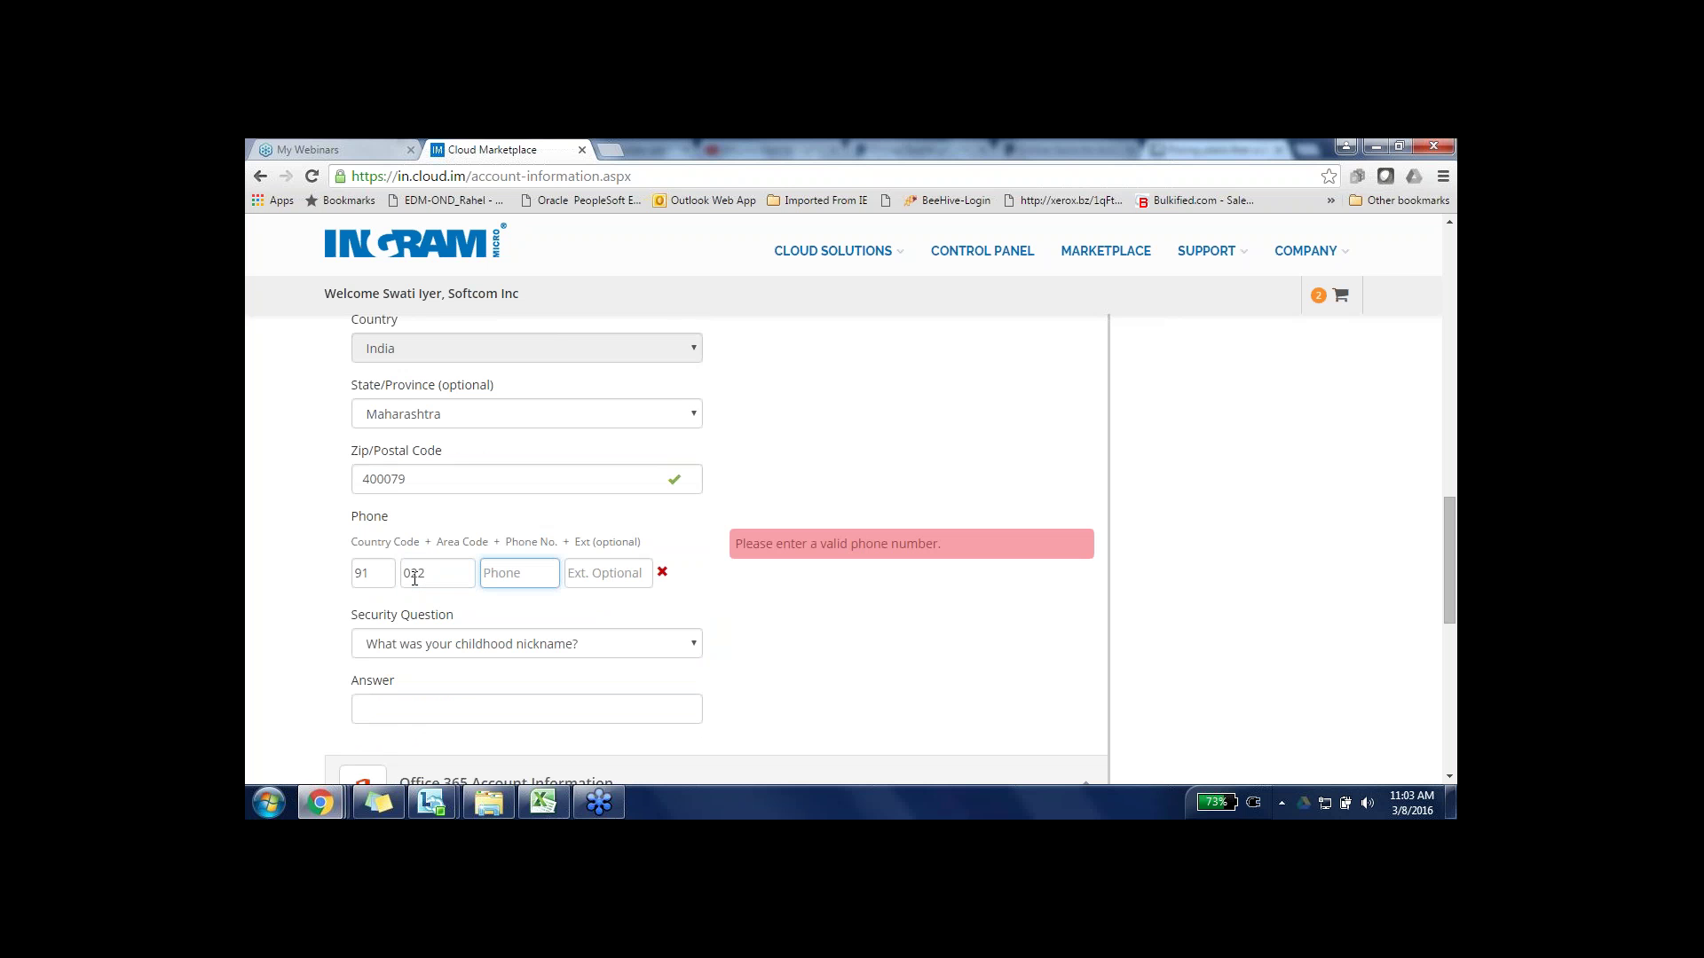
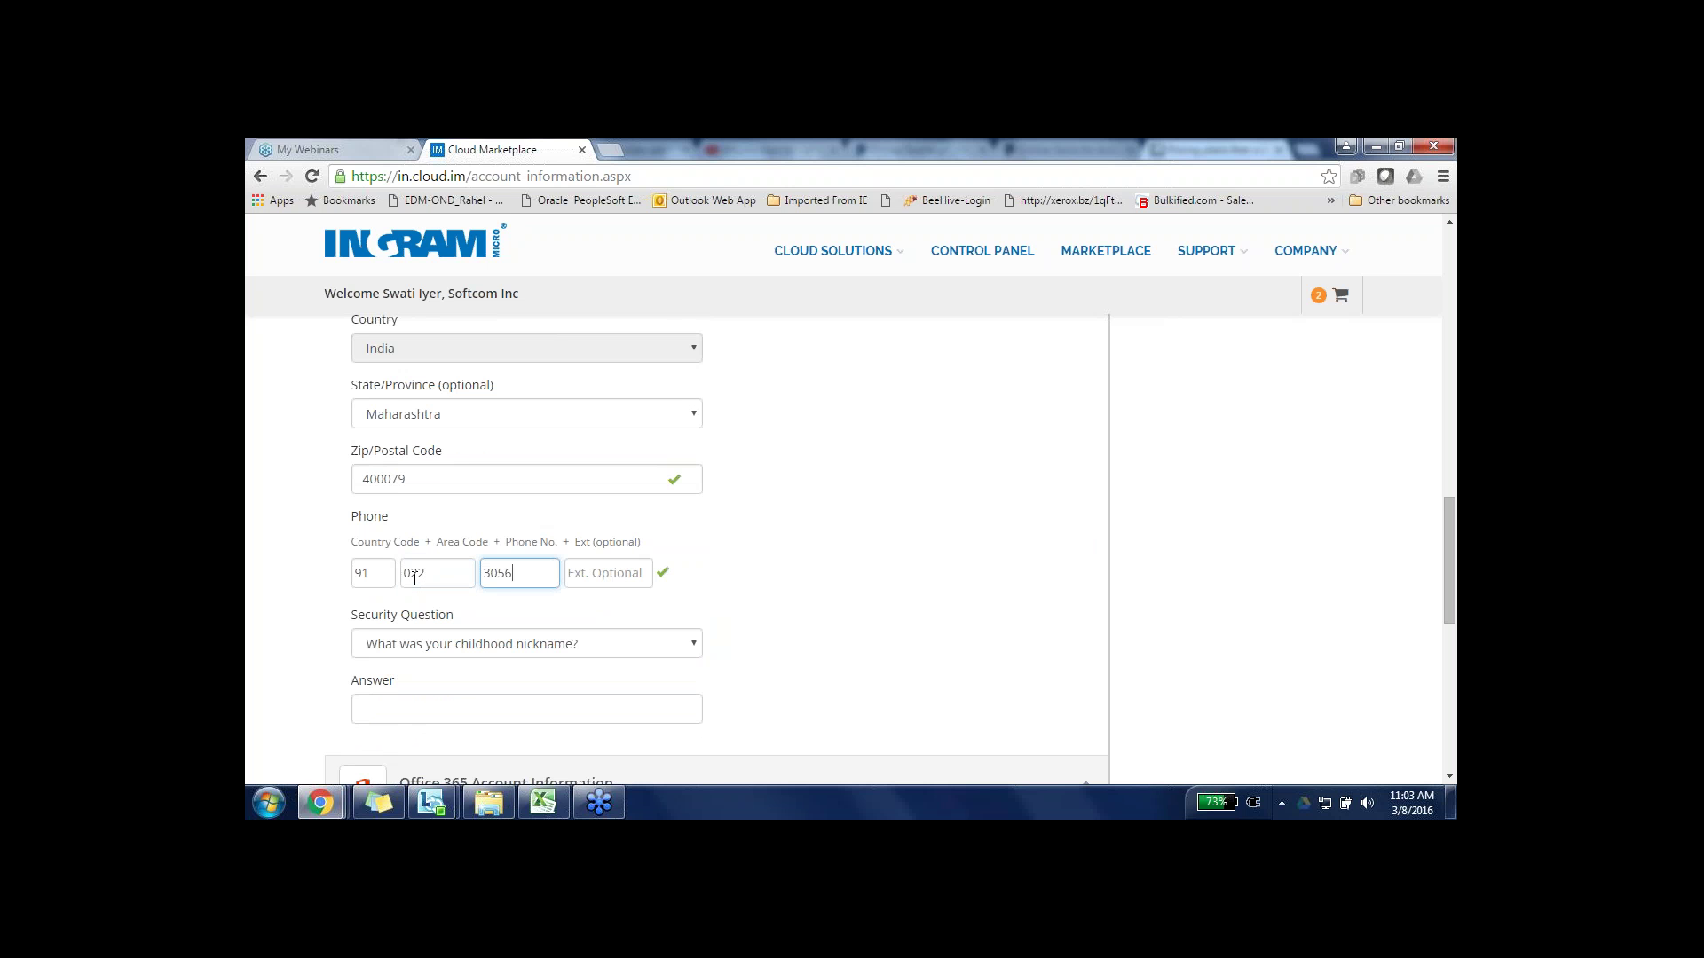
key("Tab")
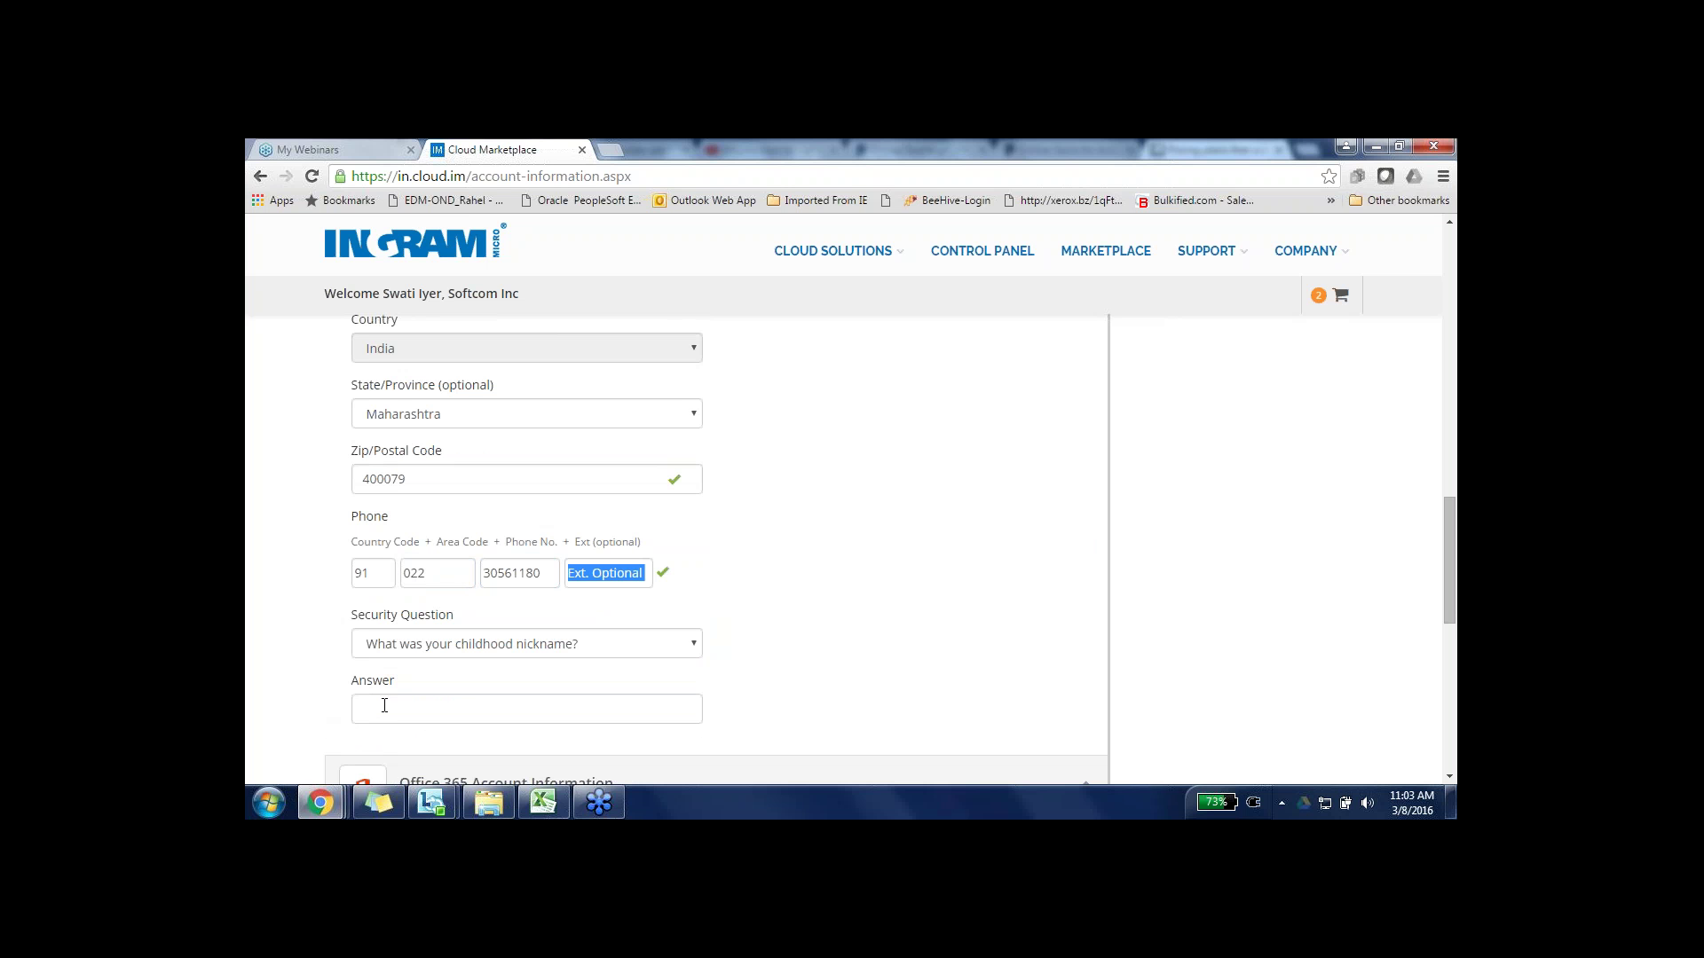
left_click(384, 706)
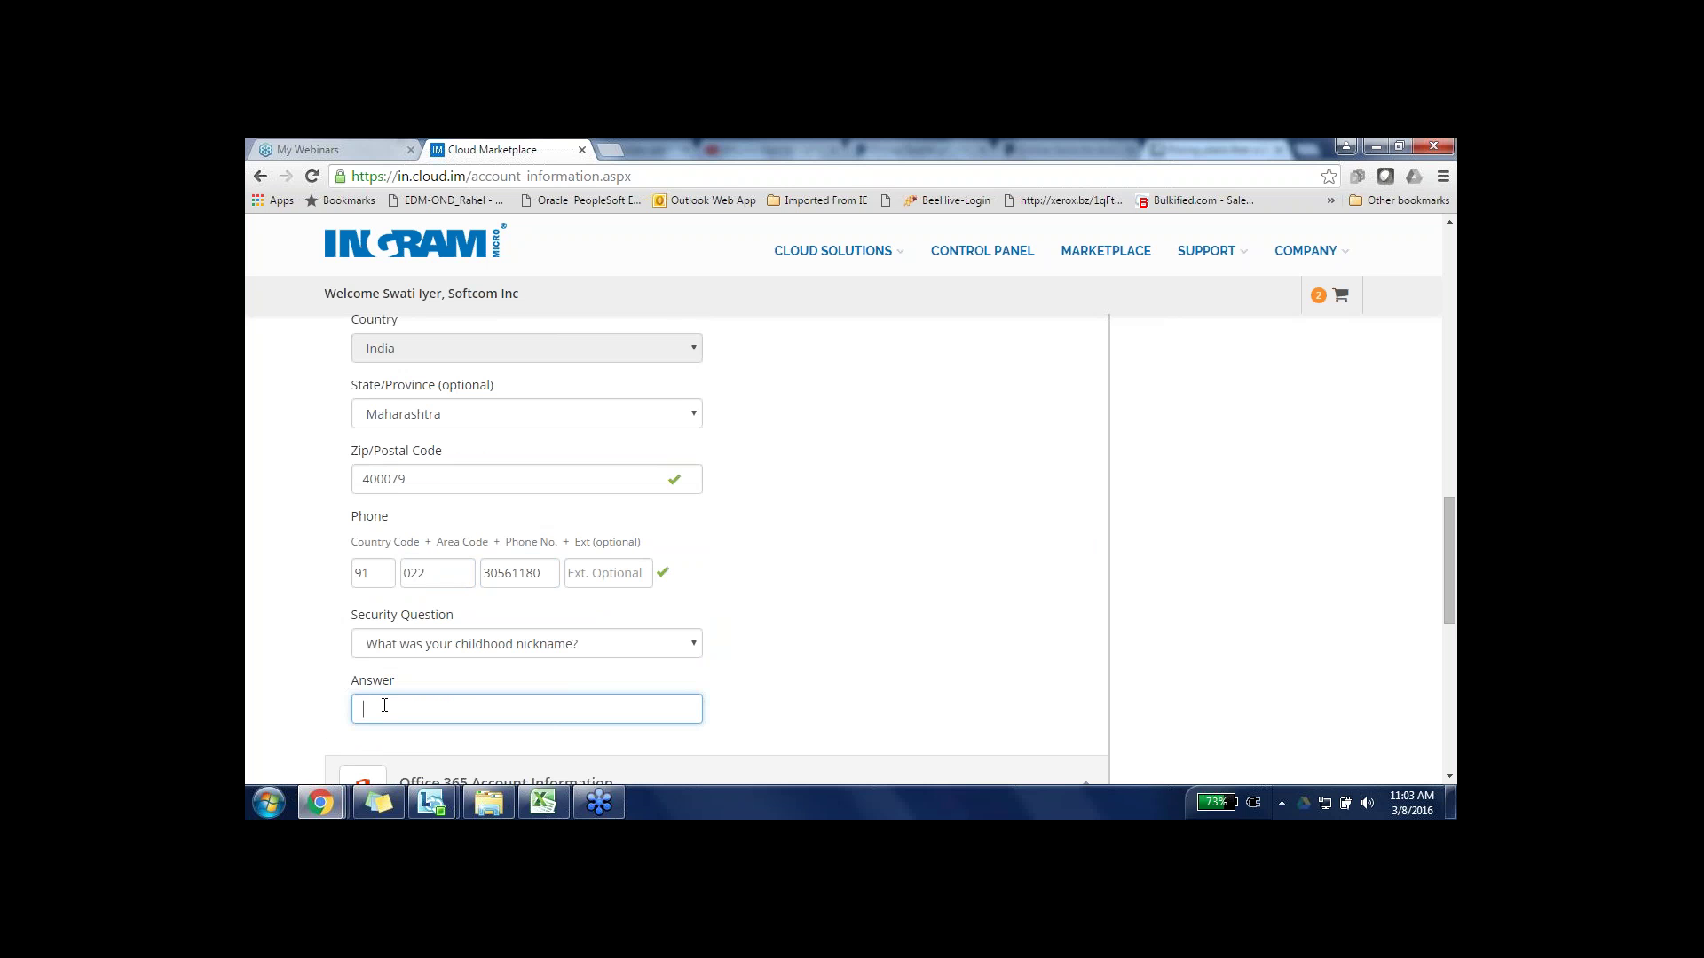
key("Tab")
scroll(717, 550, "down", 4)
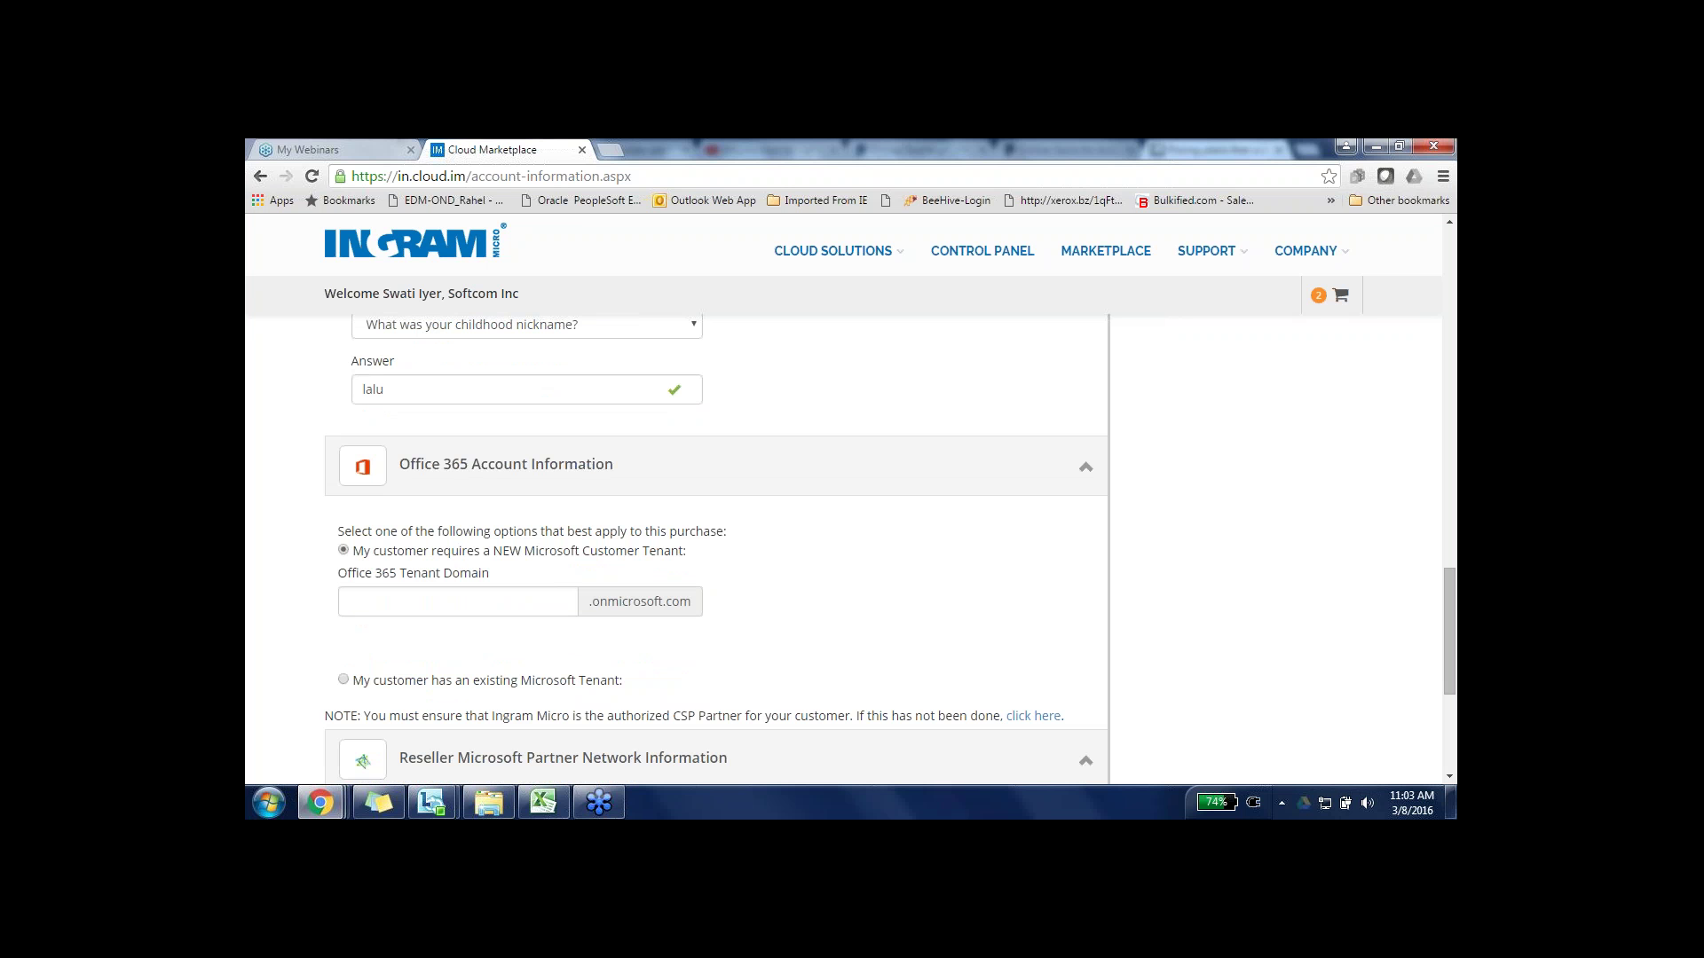
- Choose 'My customer has an existing Microsoft Tenant' and put the cursor in the tenant domain field
left_click(342, 680)
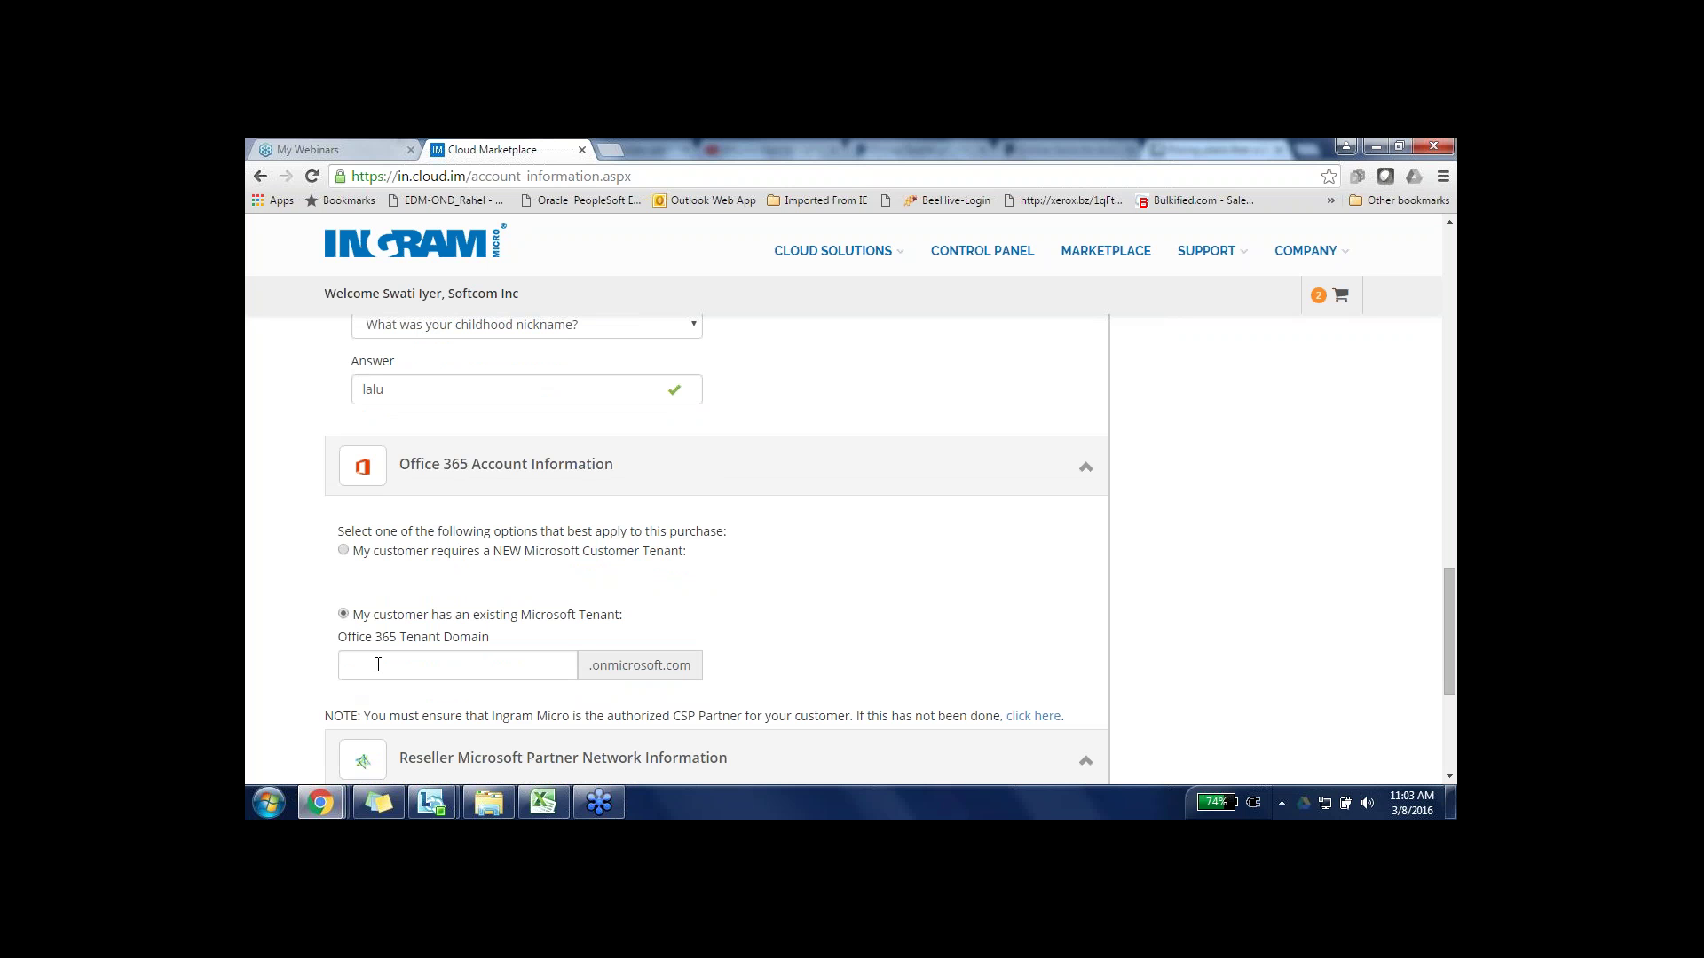
left_click(378, 664)
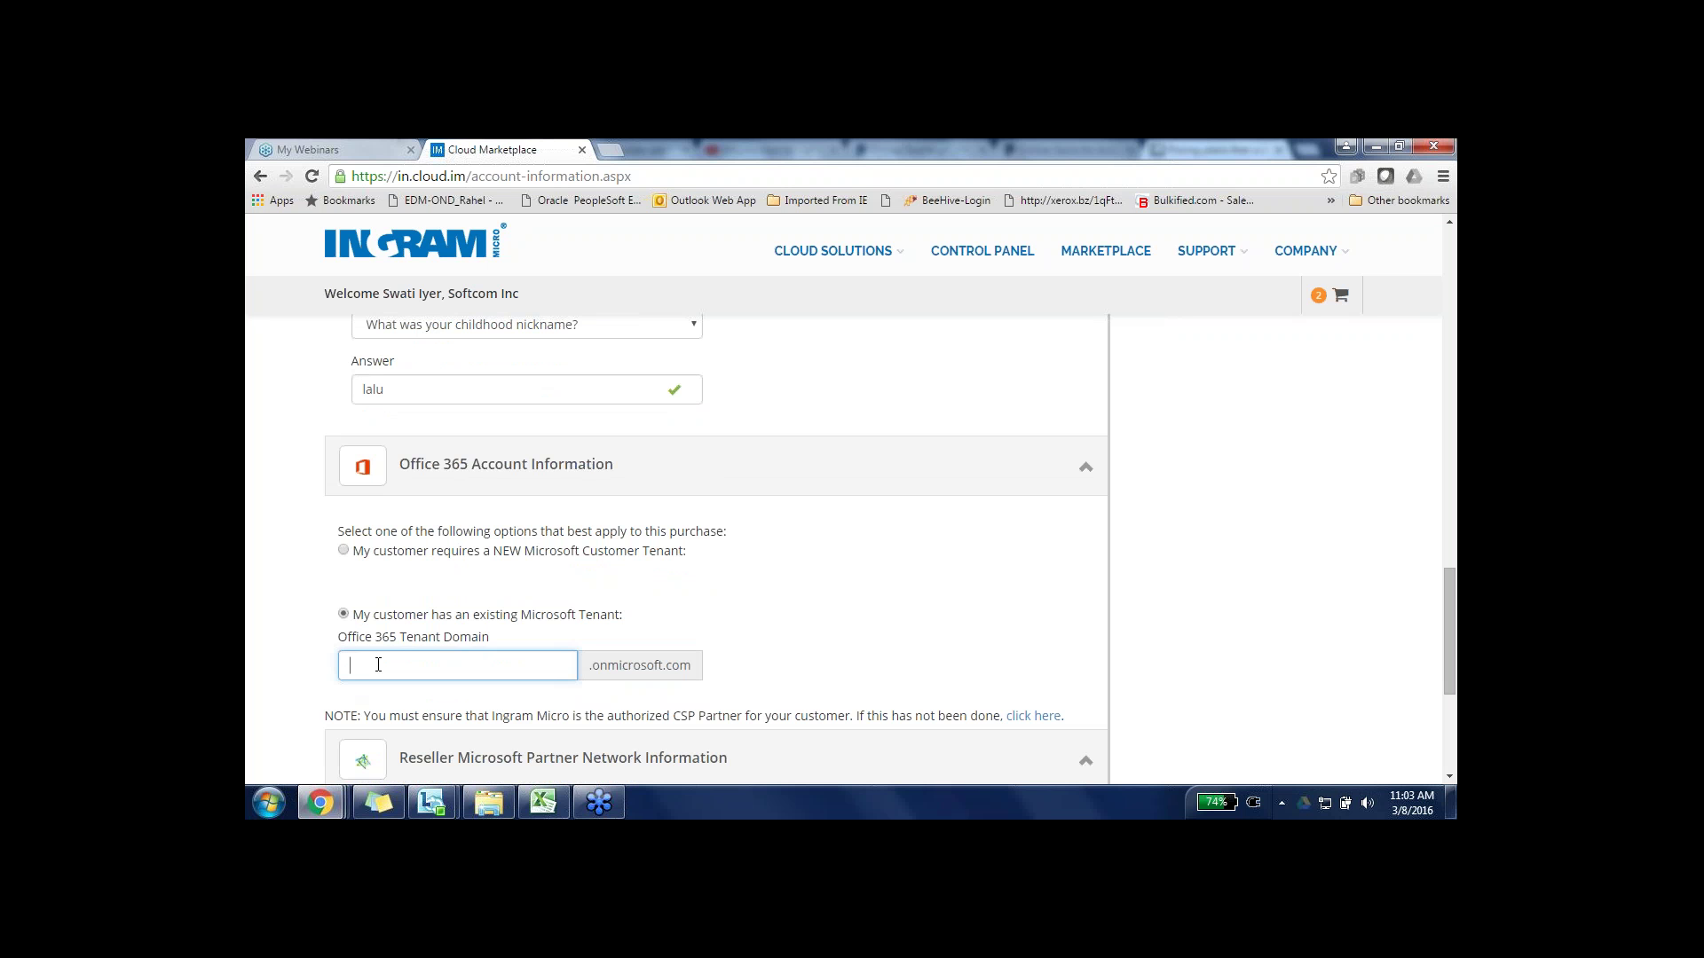
- Switch to a NEW Microsoft customer tenant and enter the domain abcxpress, correcting the typed 'abcexpress', for validation
left_click(344, 551)
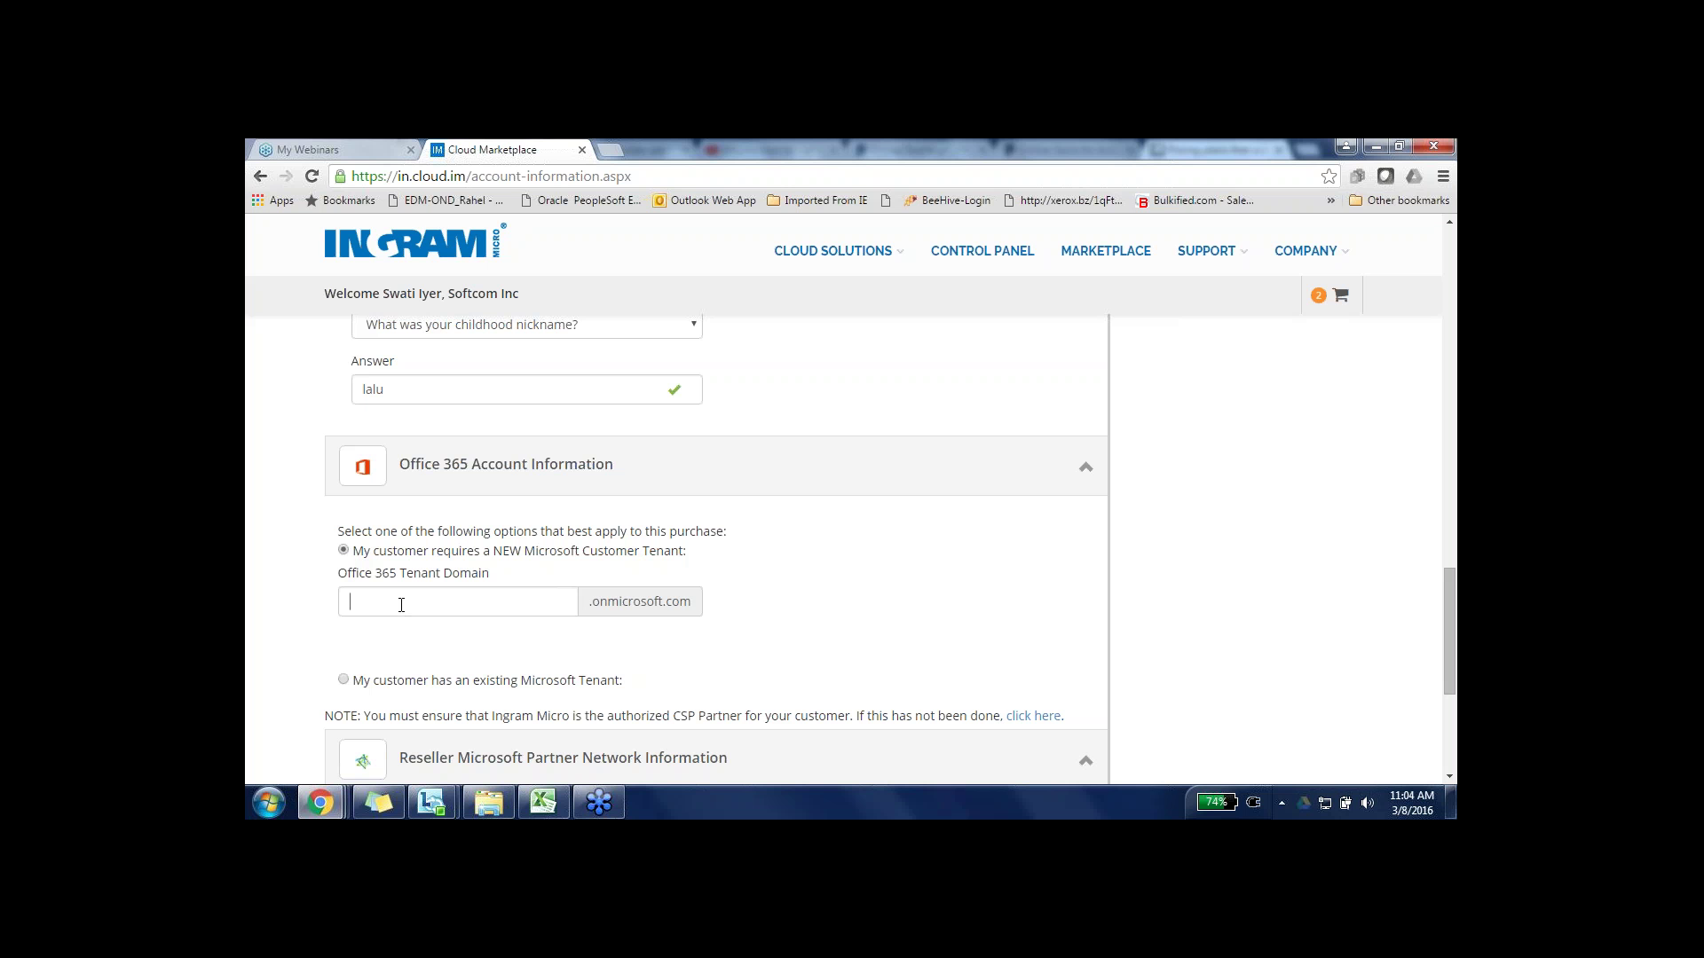
left_click(402, 606)
type("a")
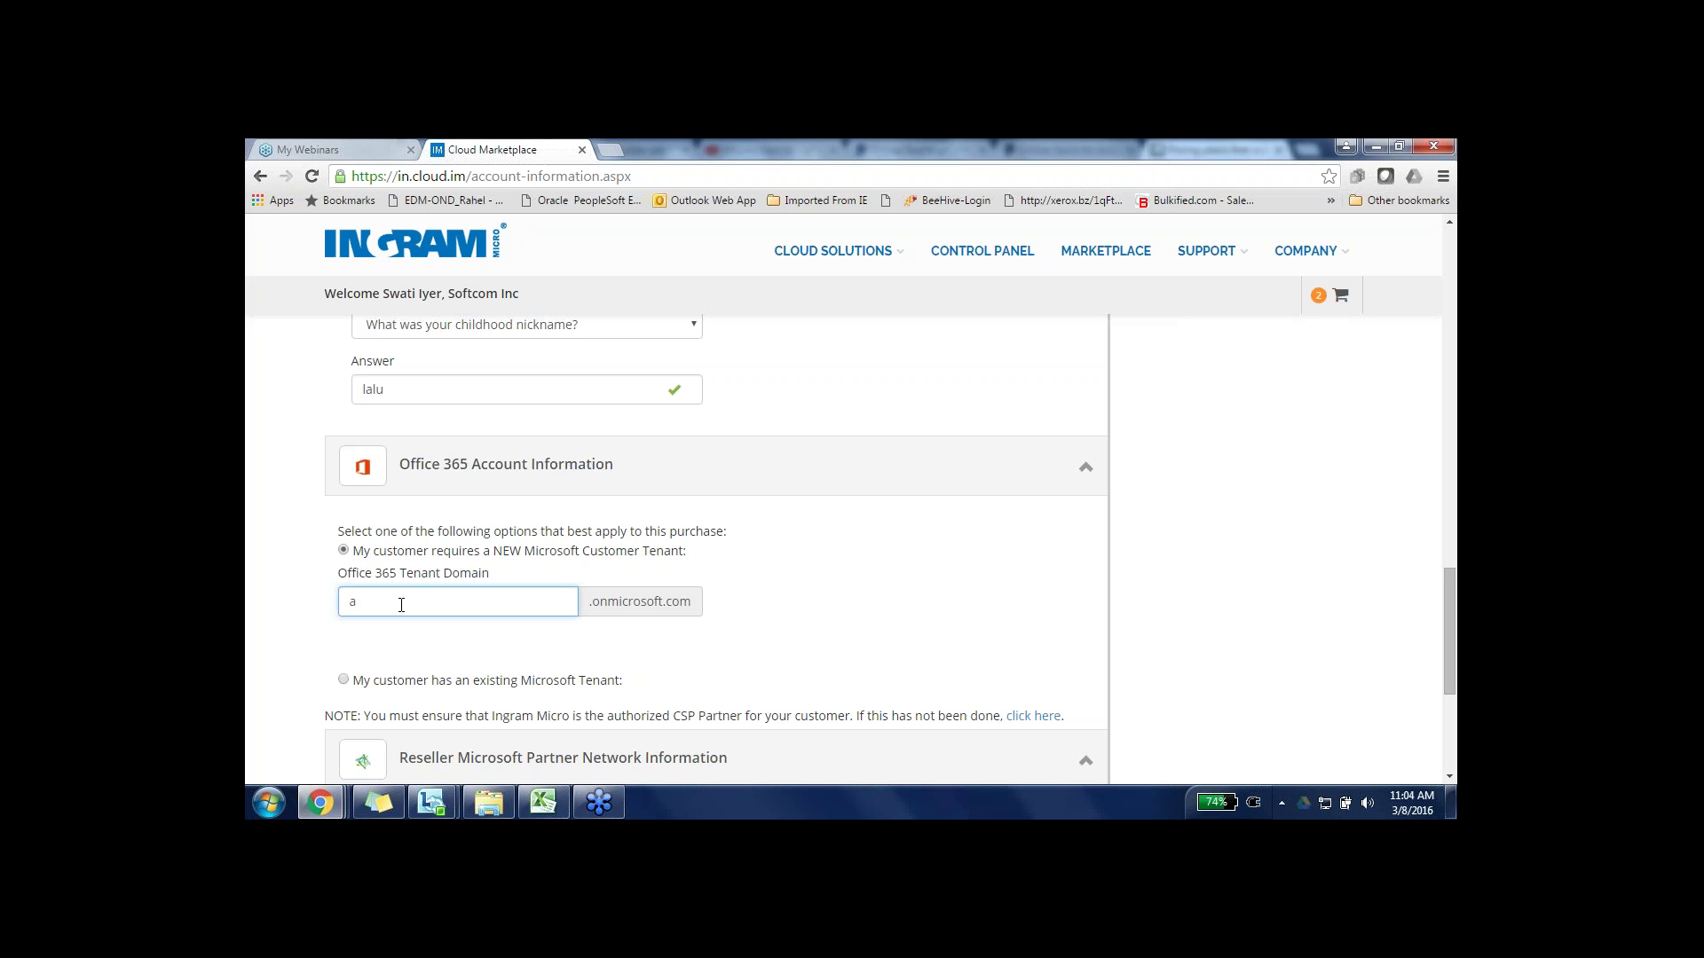
type("bcexpress")
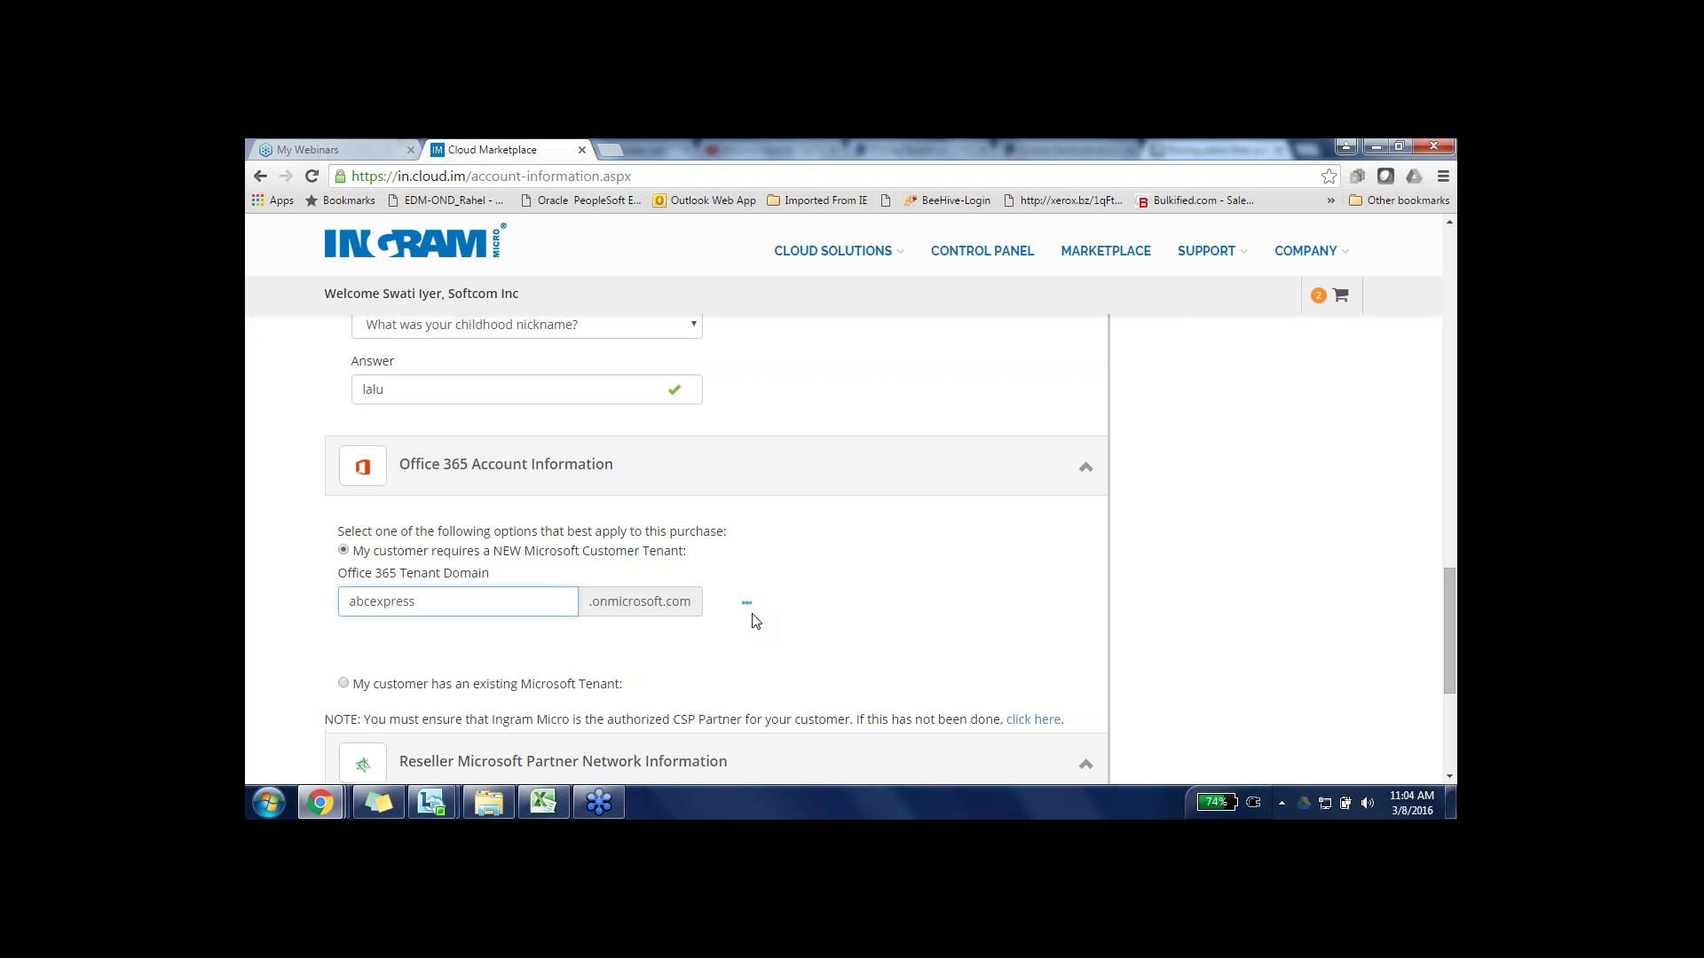
left_click(753, 618)
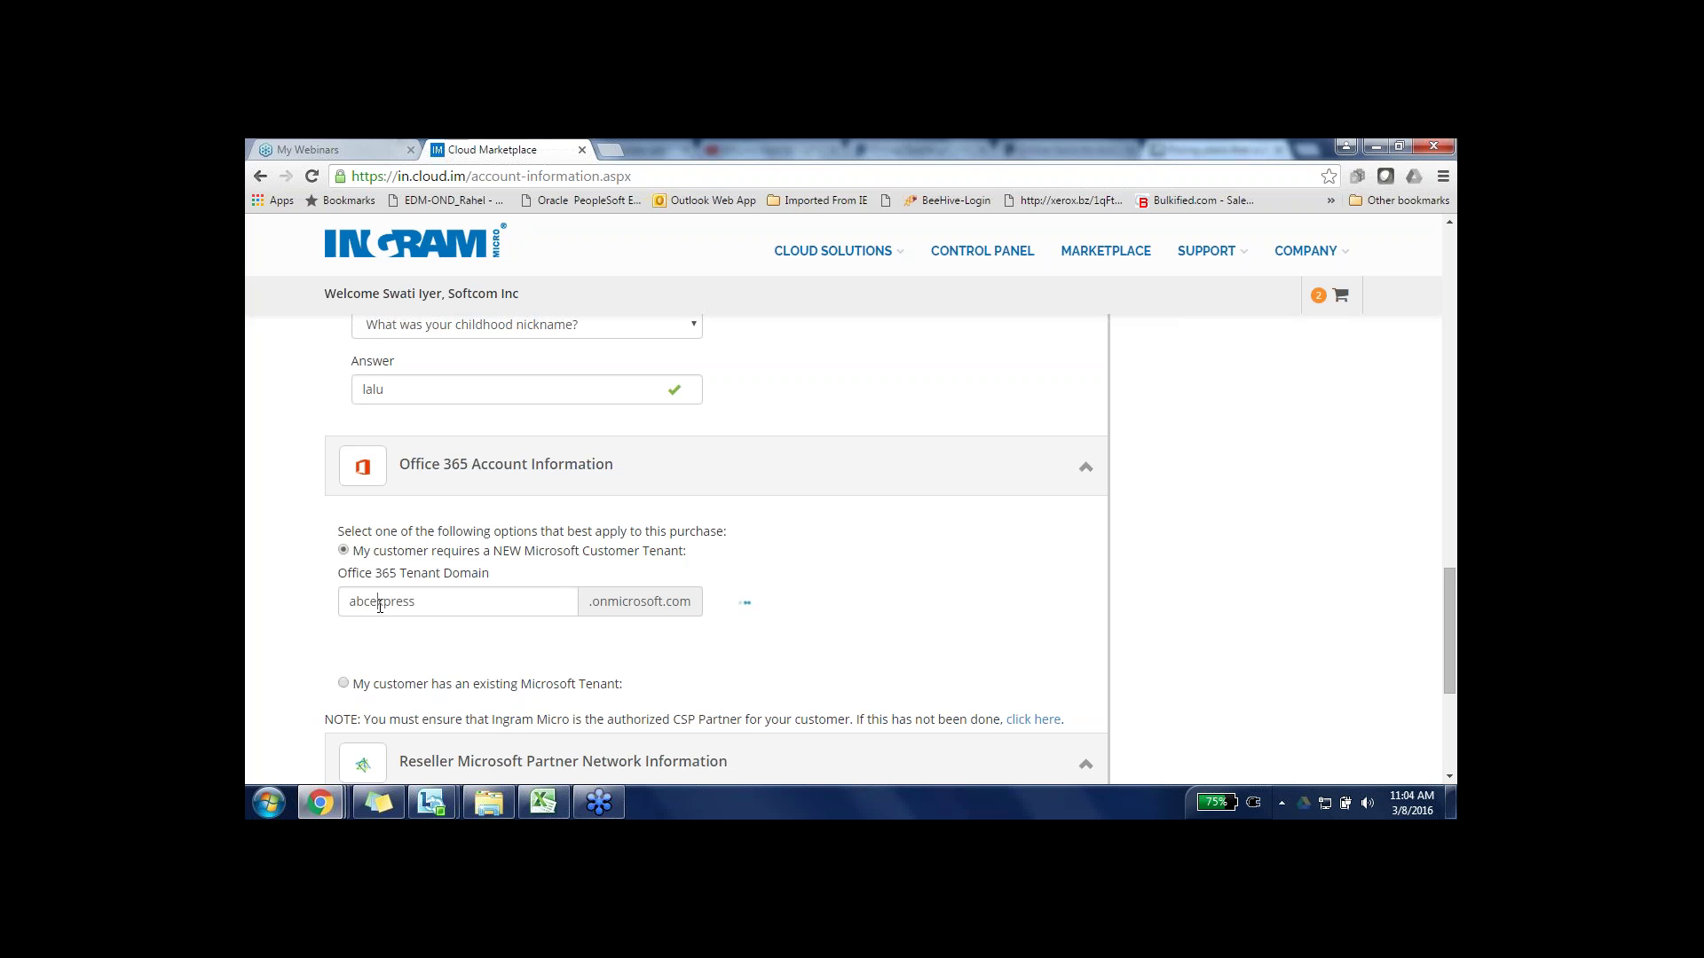
left_click(379, 605)
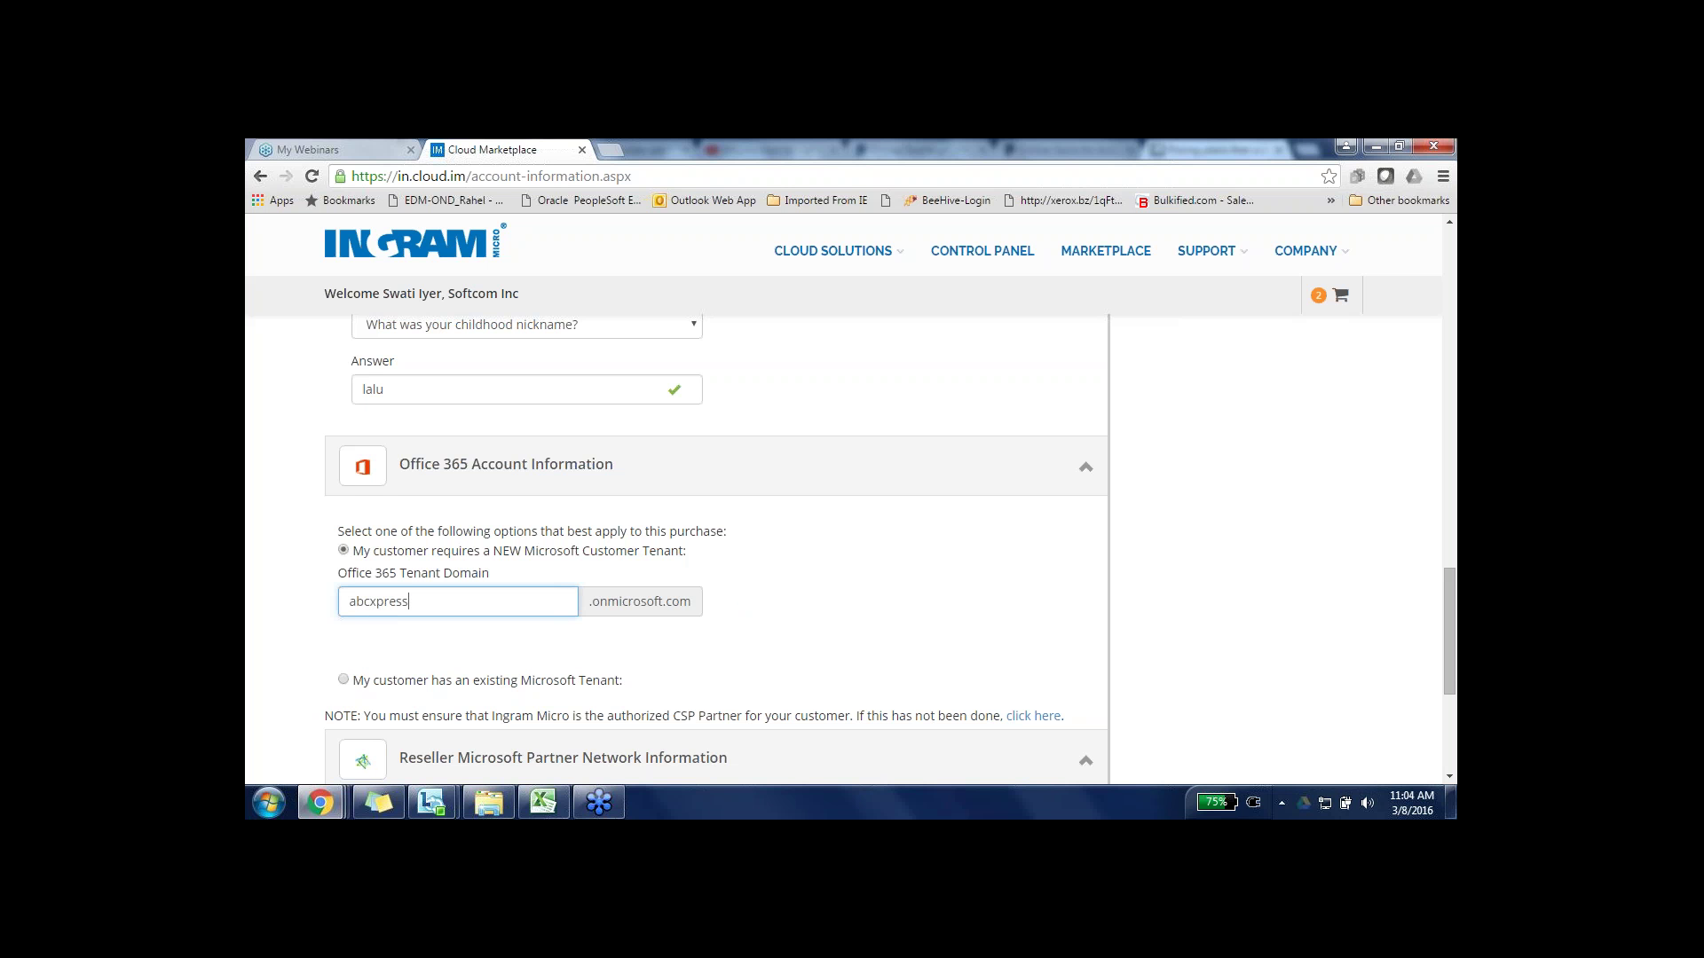
key("Tab")
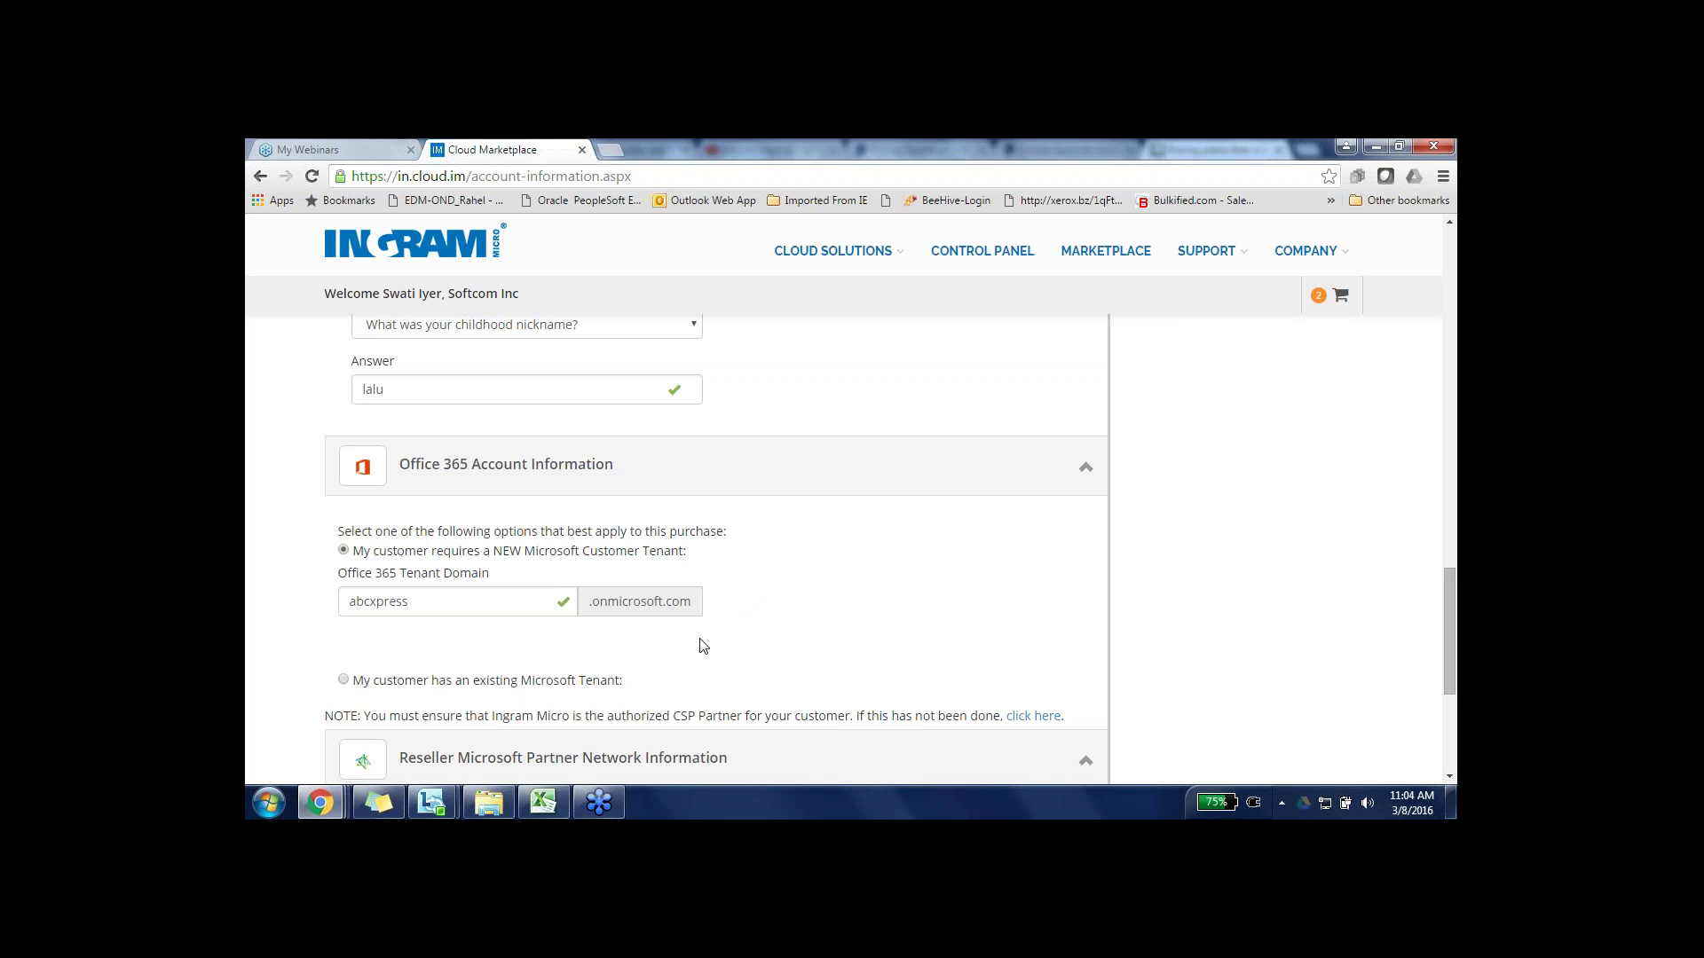
scroll(704, 646, "down", 3)
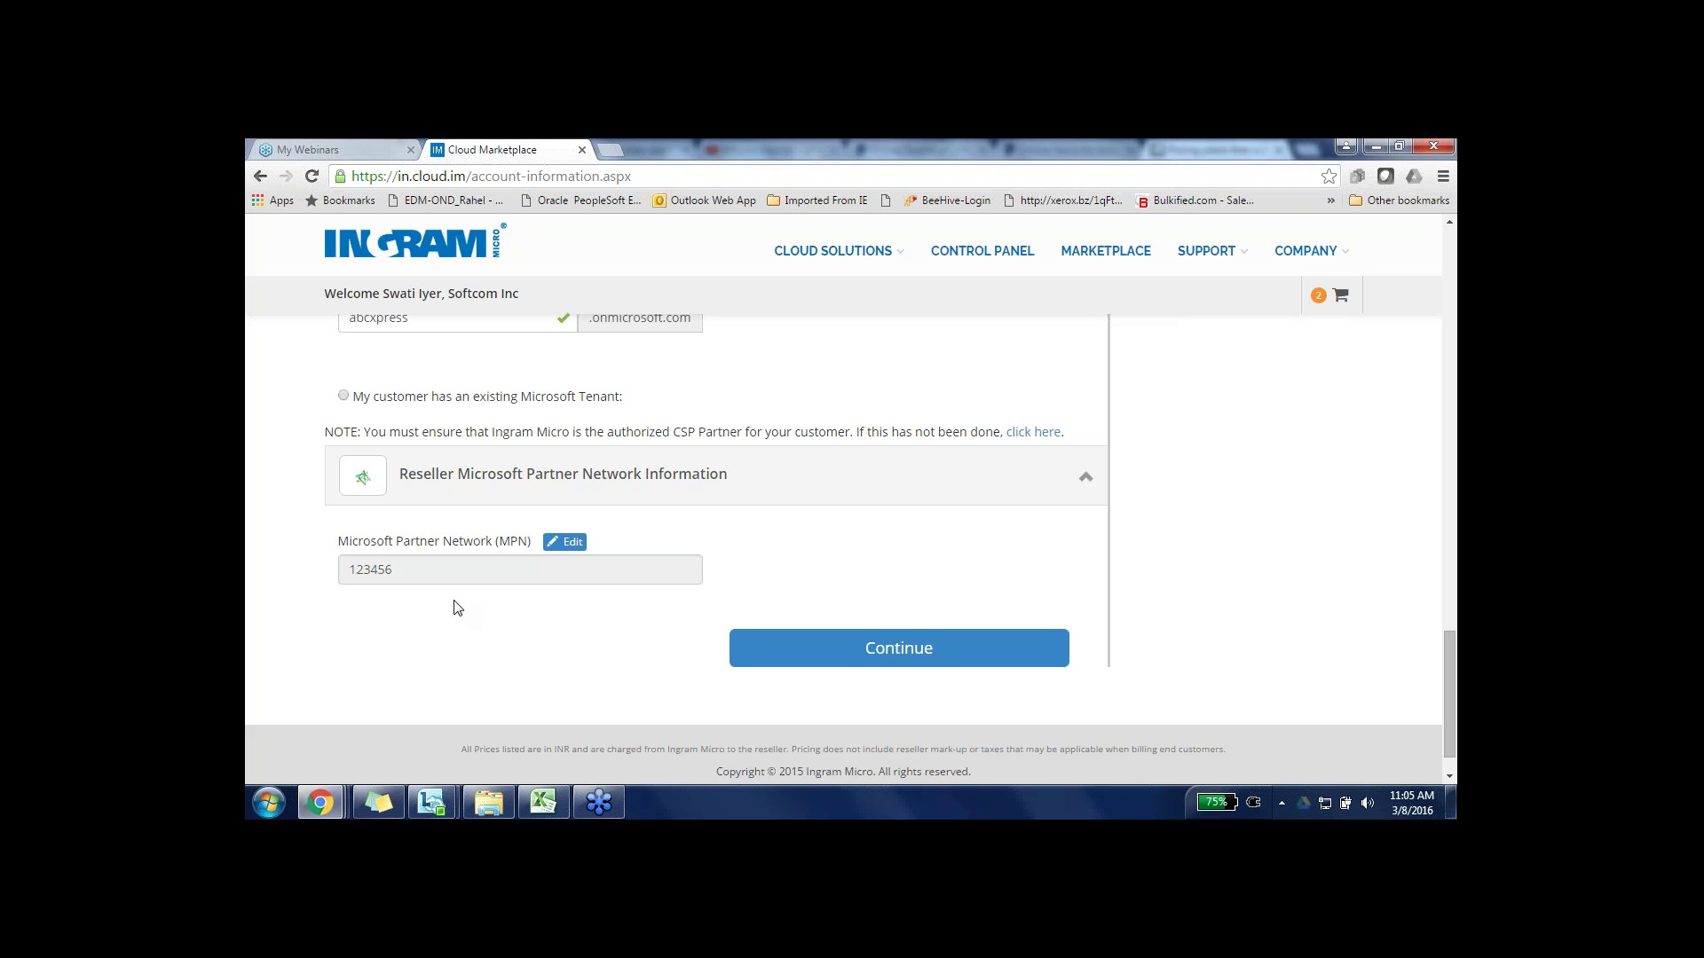
- Continue to order placement, decline Chrome's password save, and view the Net 30 Terms reseller billing
left_click(832, 663)
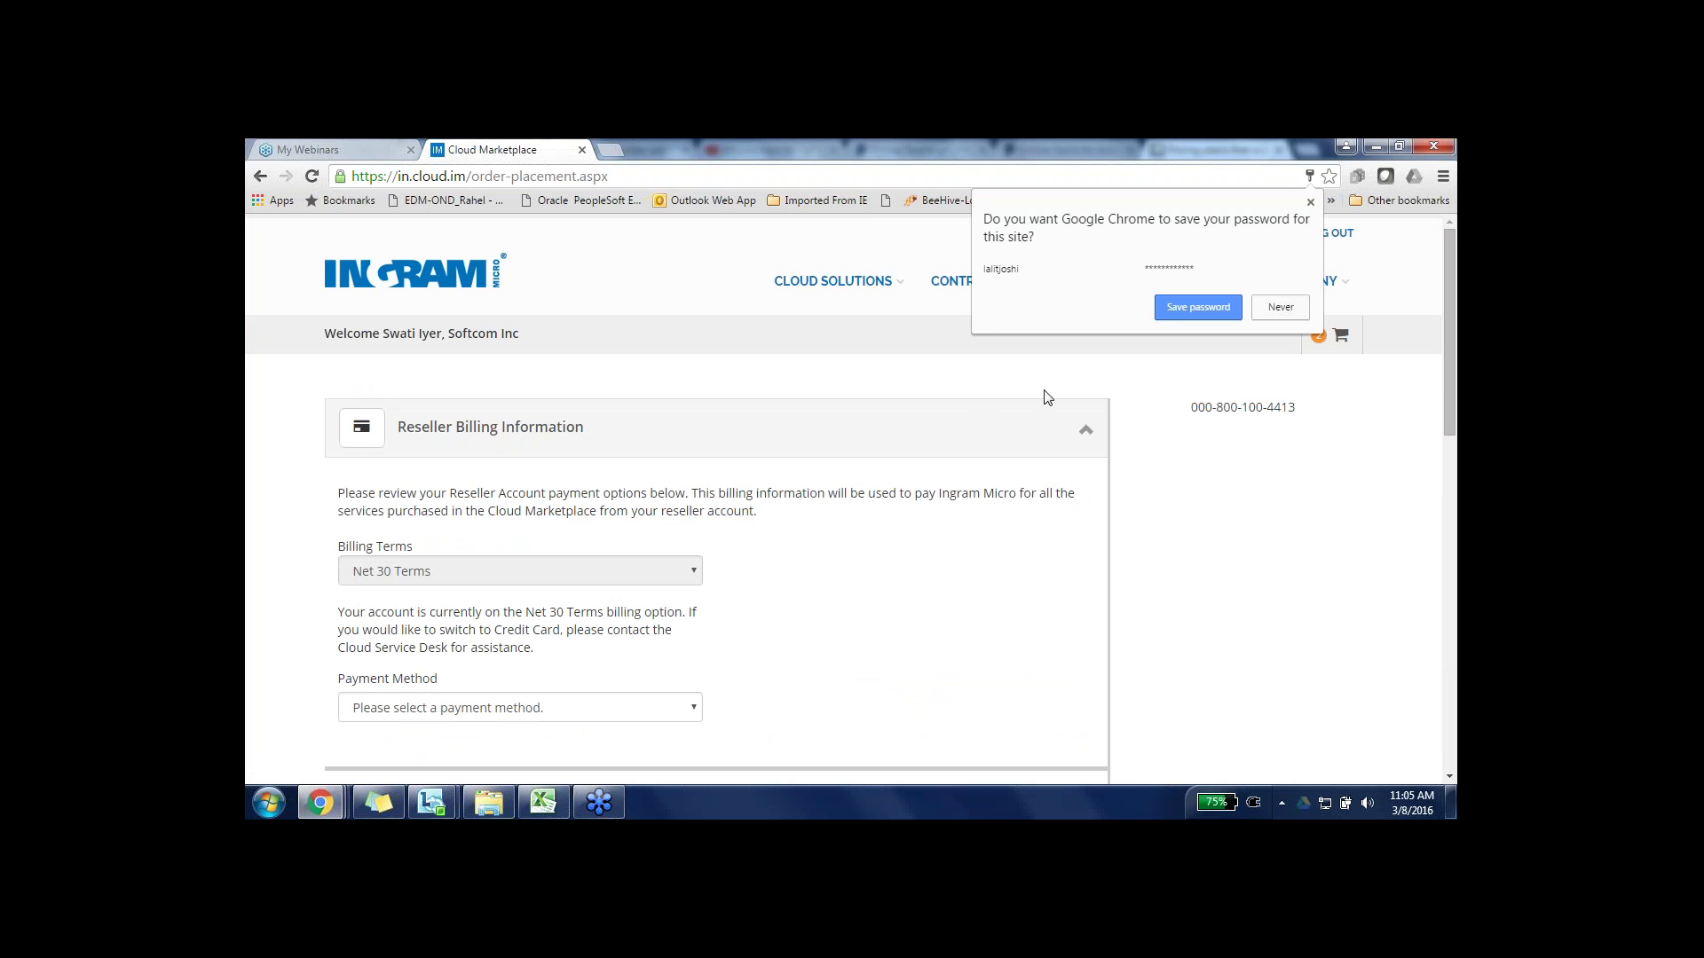
left_click(1283, 308)
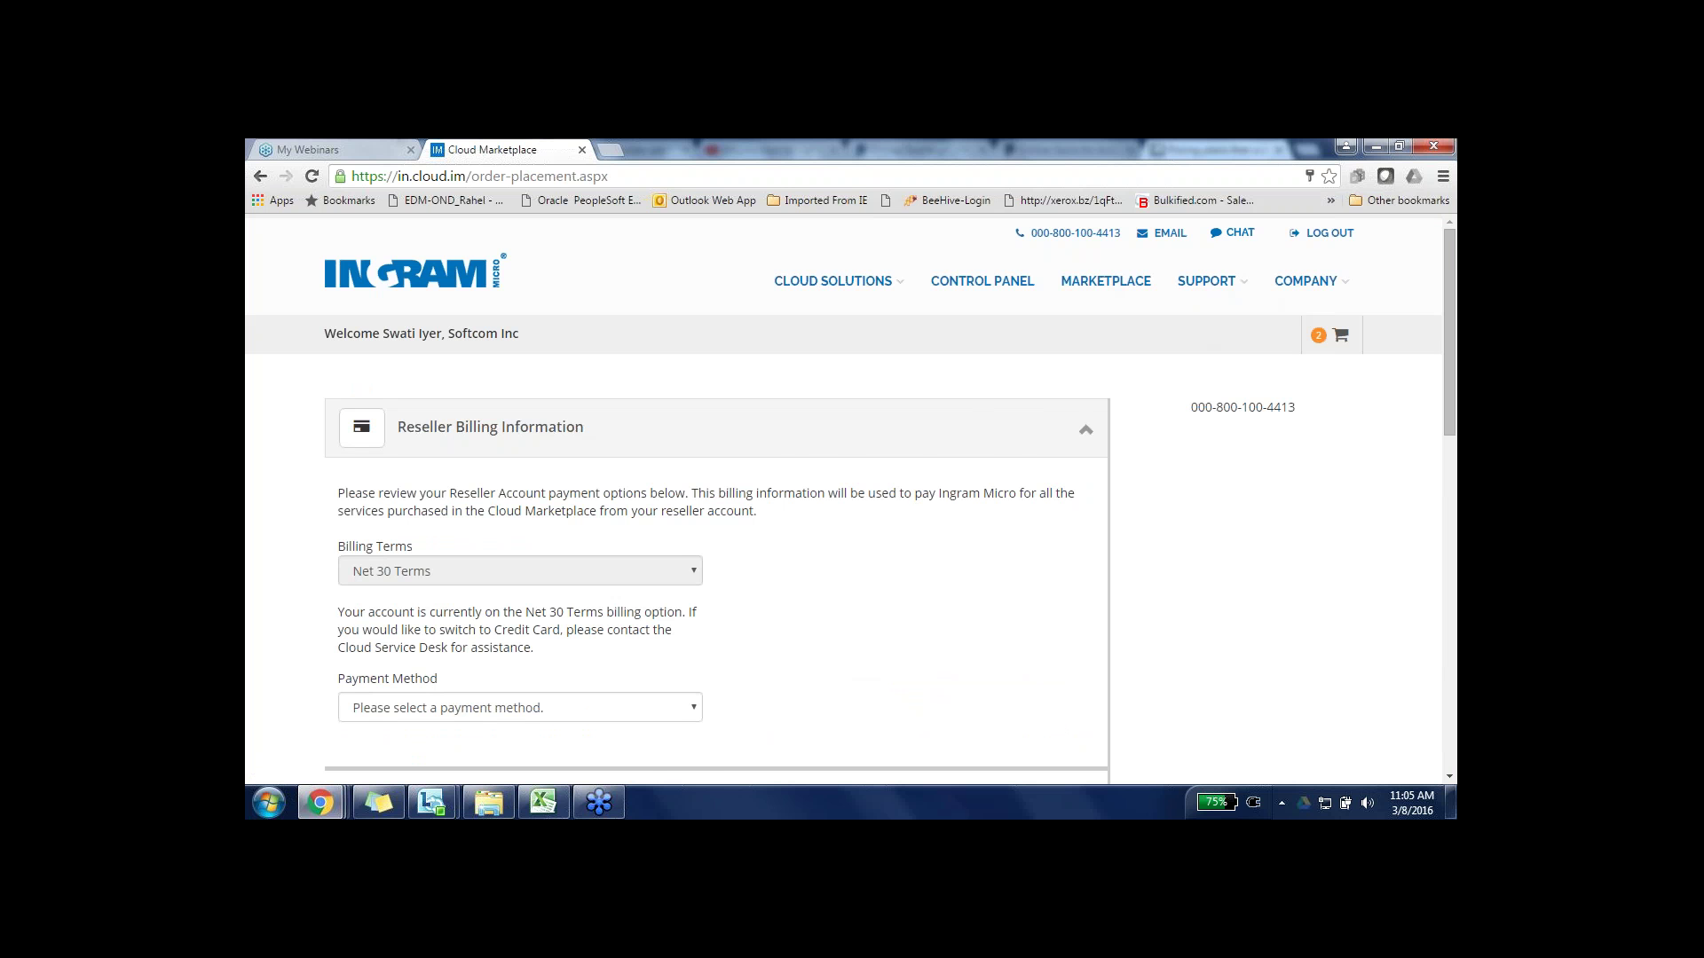
scroll(842, 577, "down", 2)
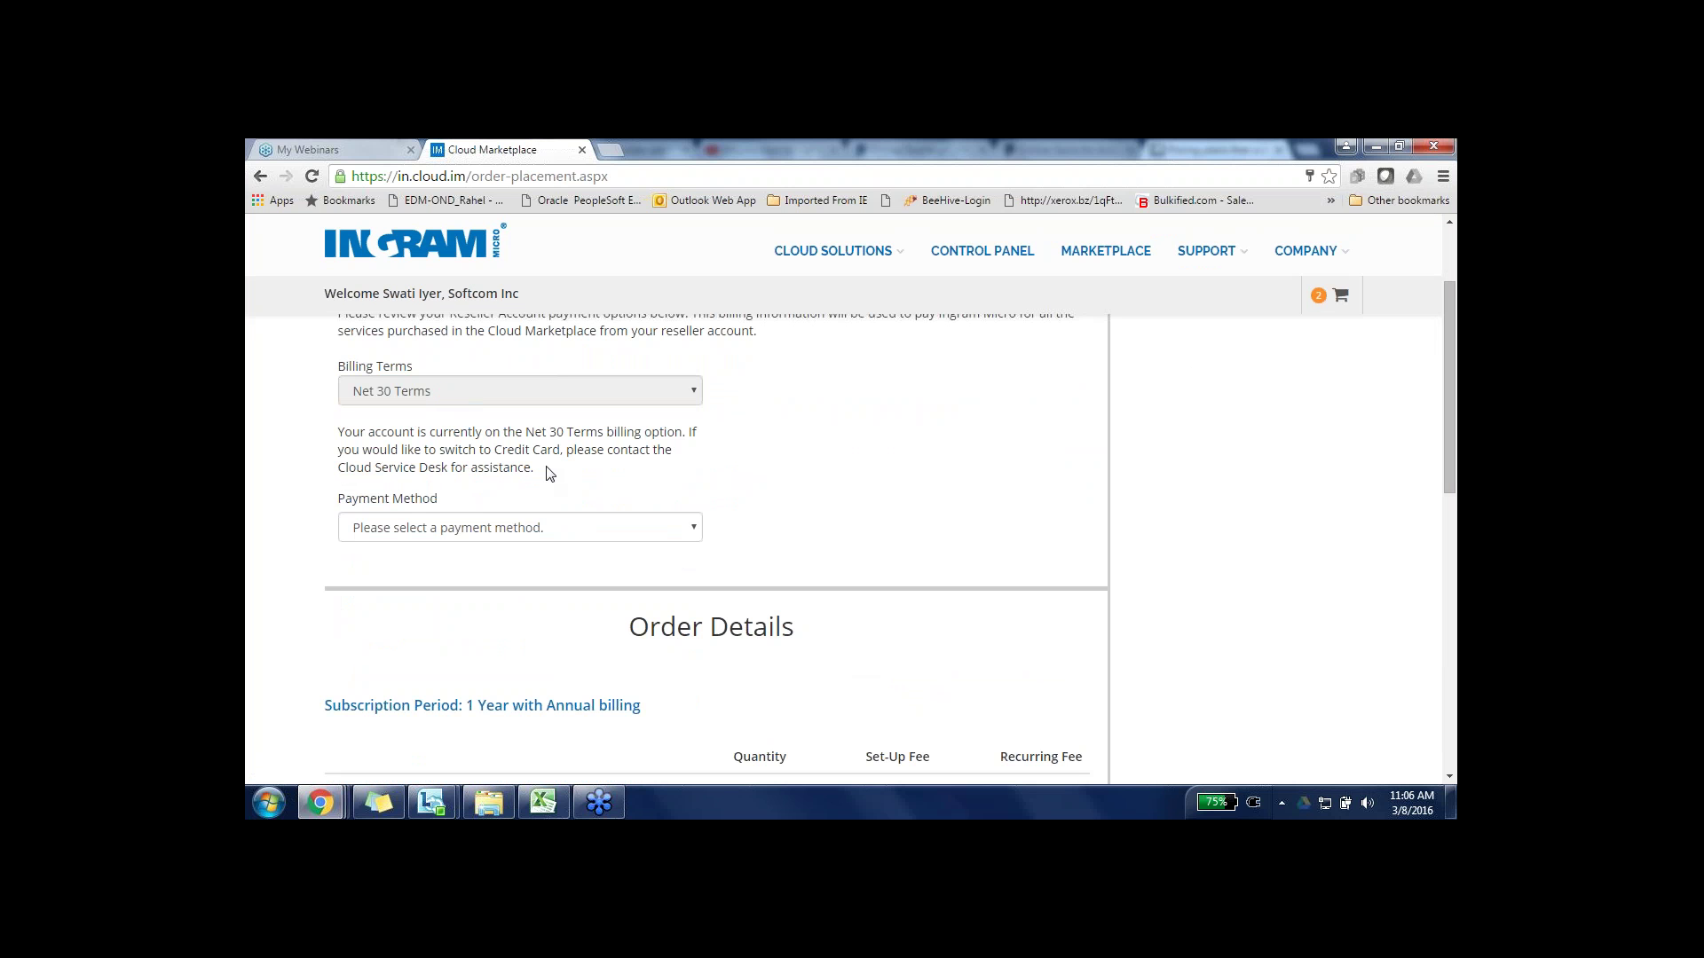
- Pay by Wire Transfer and review the order lines down to the Rs. 64,974.00 grand total
left_click(540, 529)
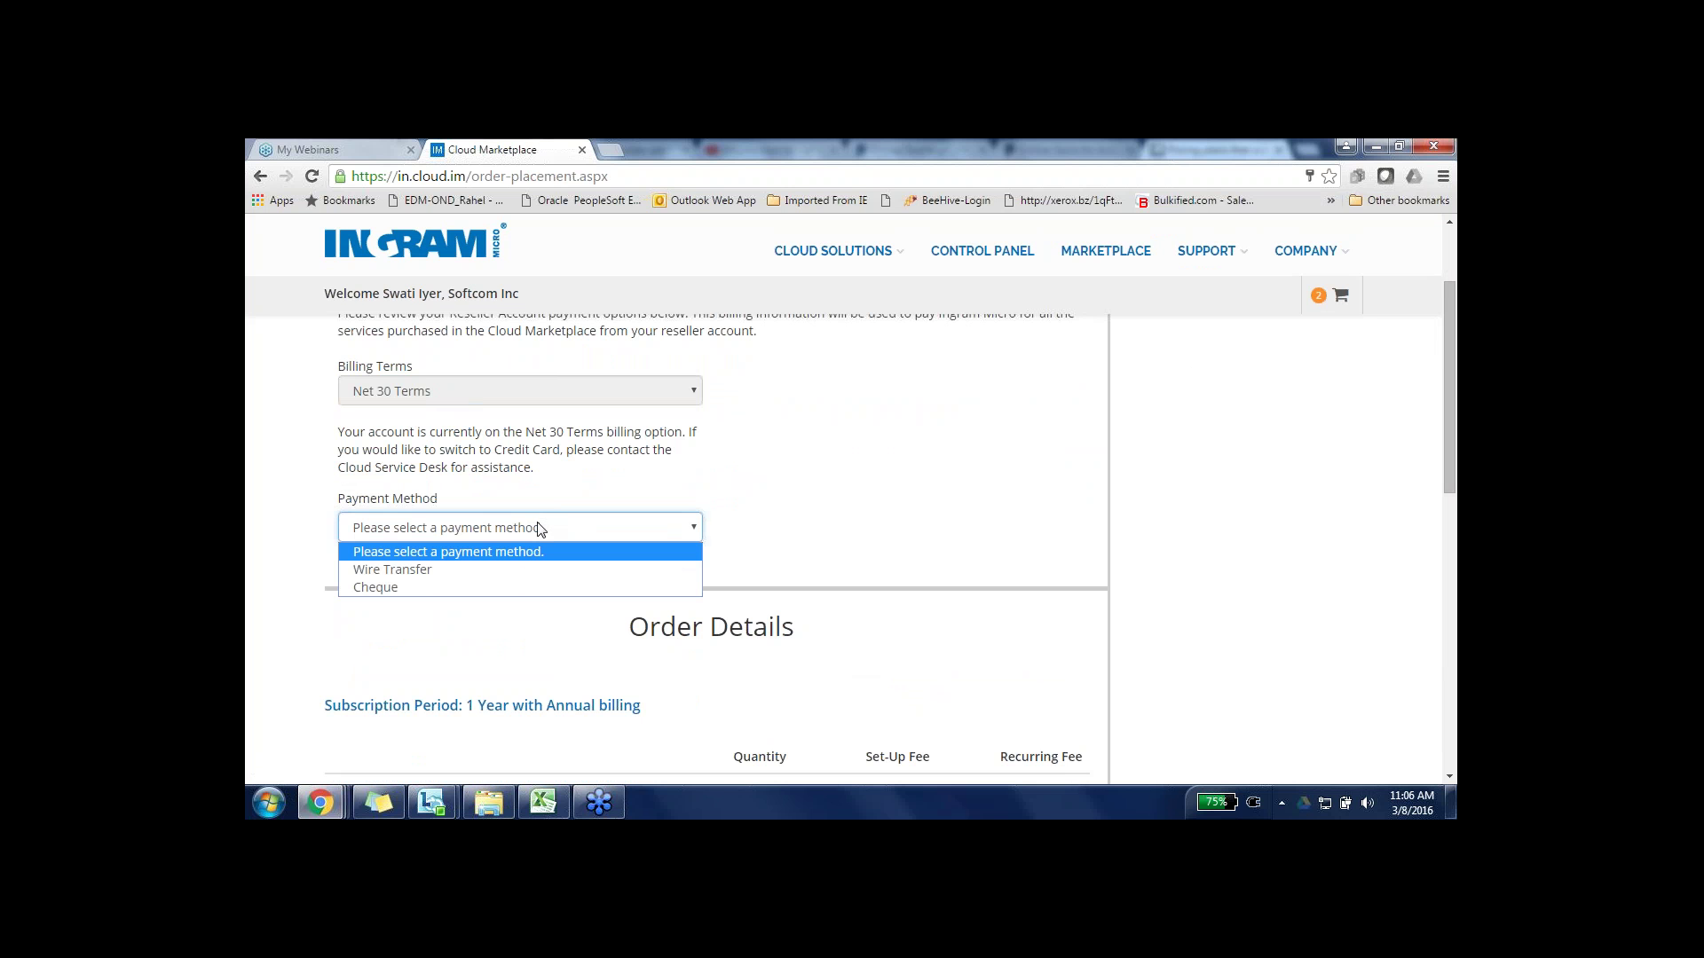
left_click(519, 578)
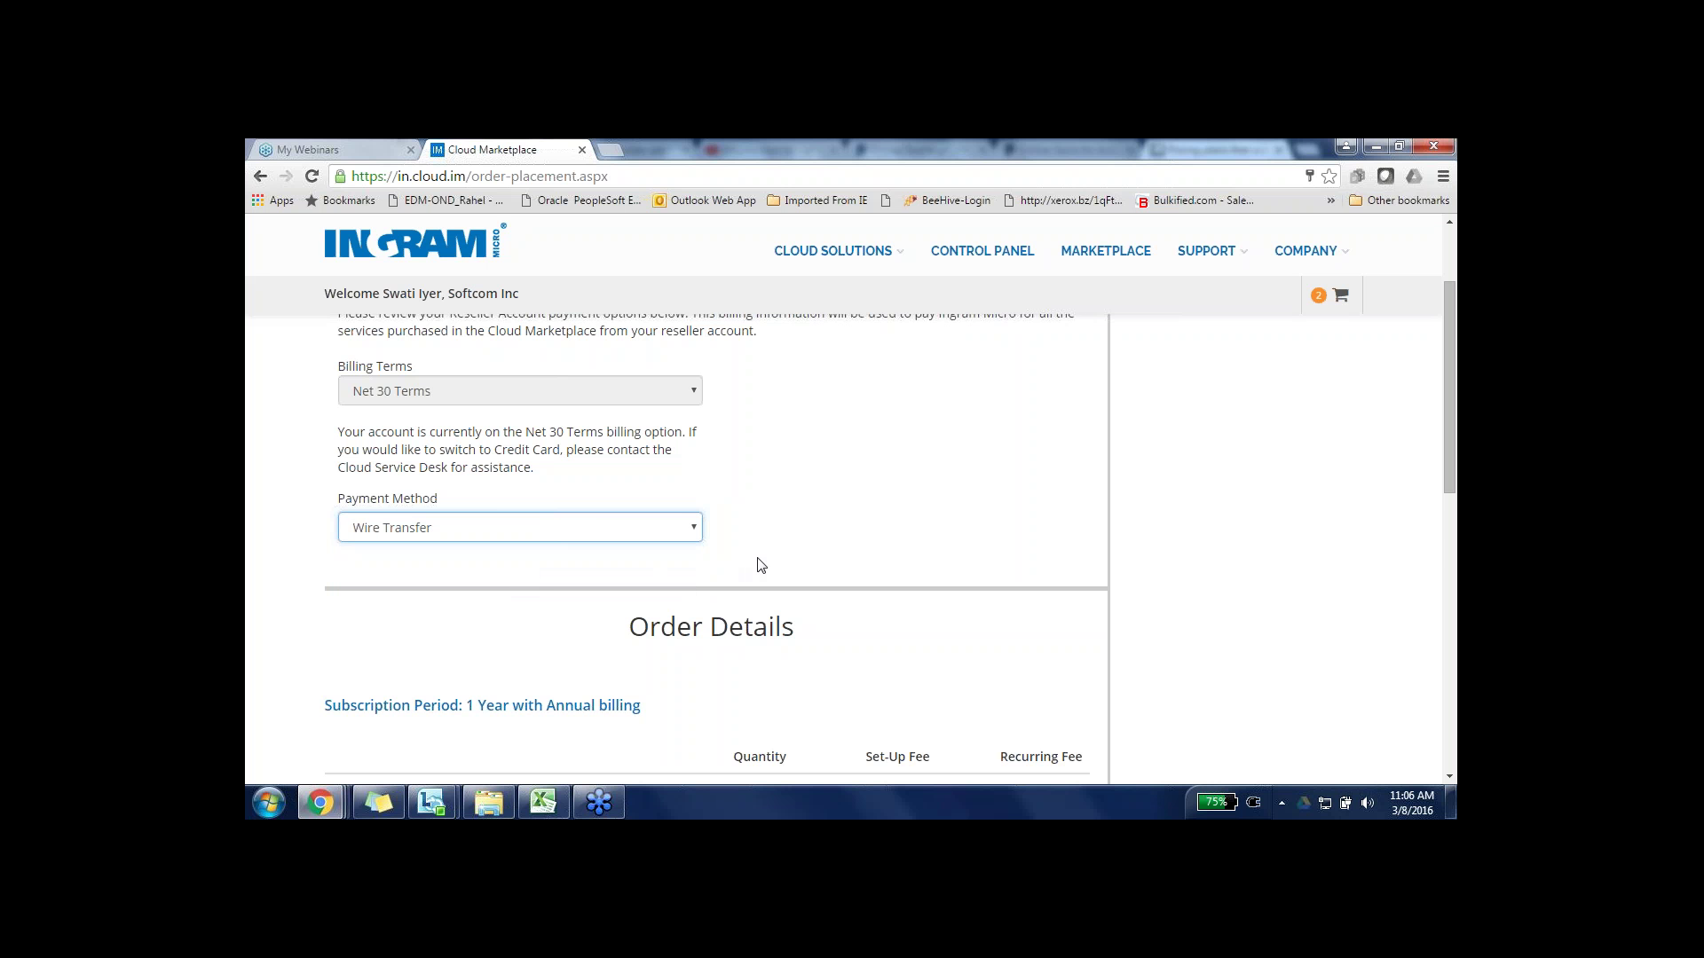
scroll(761, 565, "down", 1)
scroll(760, 565, "down", 3)
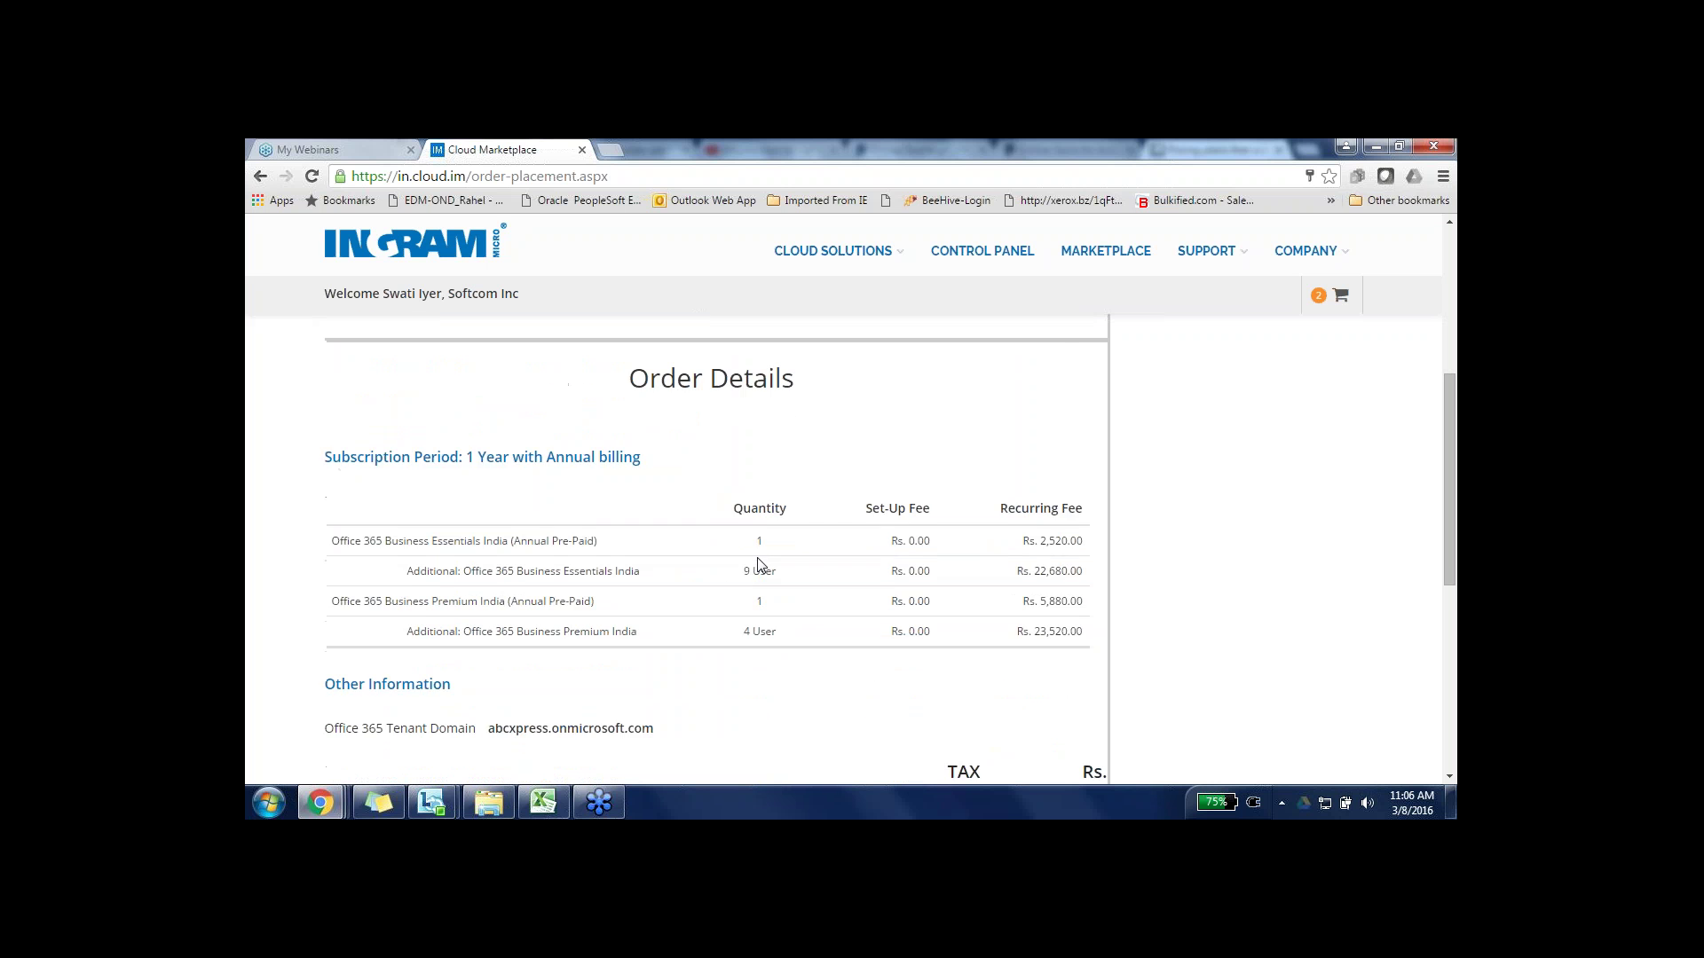
scroll(761, 566, "down", 1)
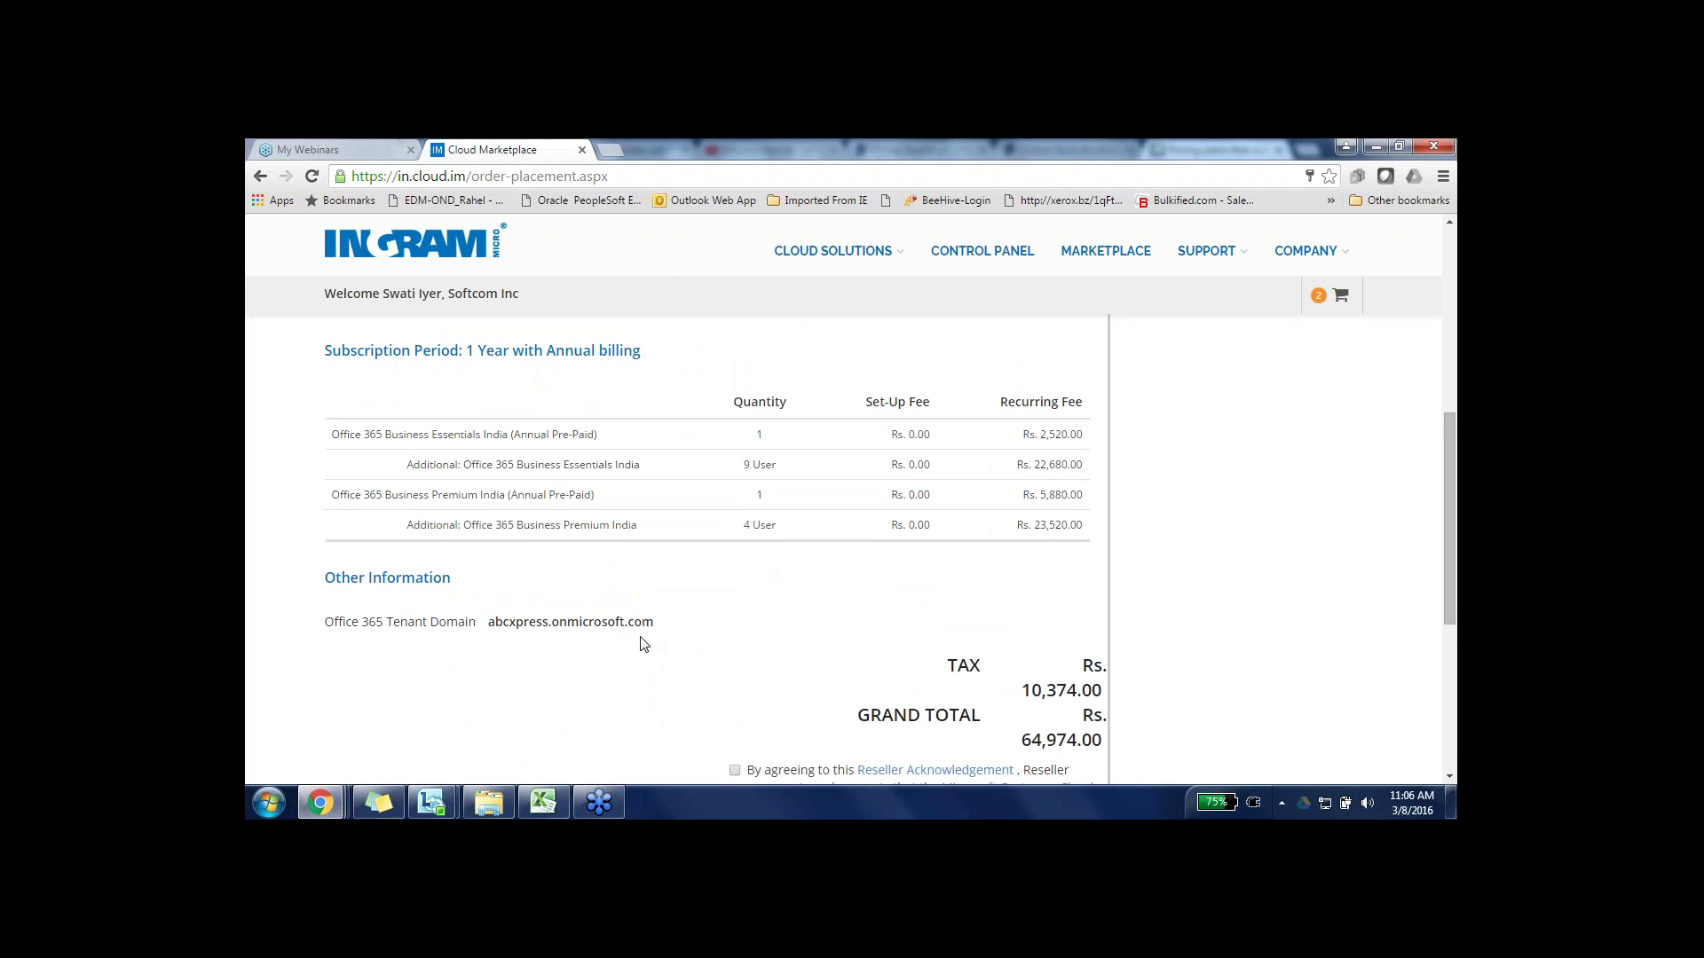
scroll(679, 701, "down", 1)
scroll(679, 701, "down", 5)
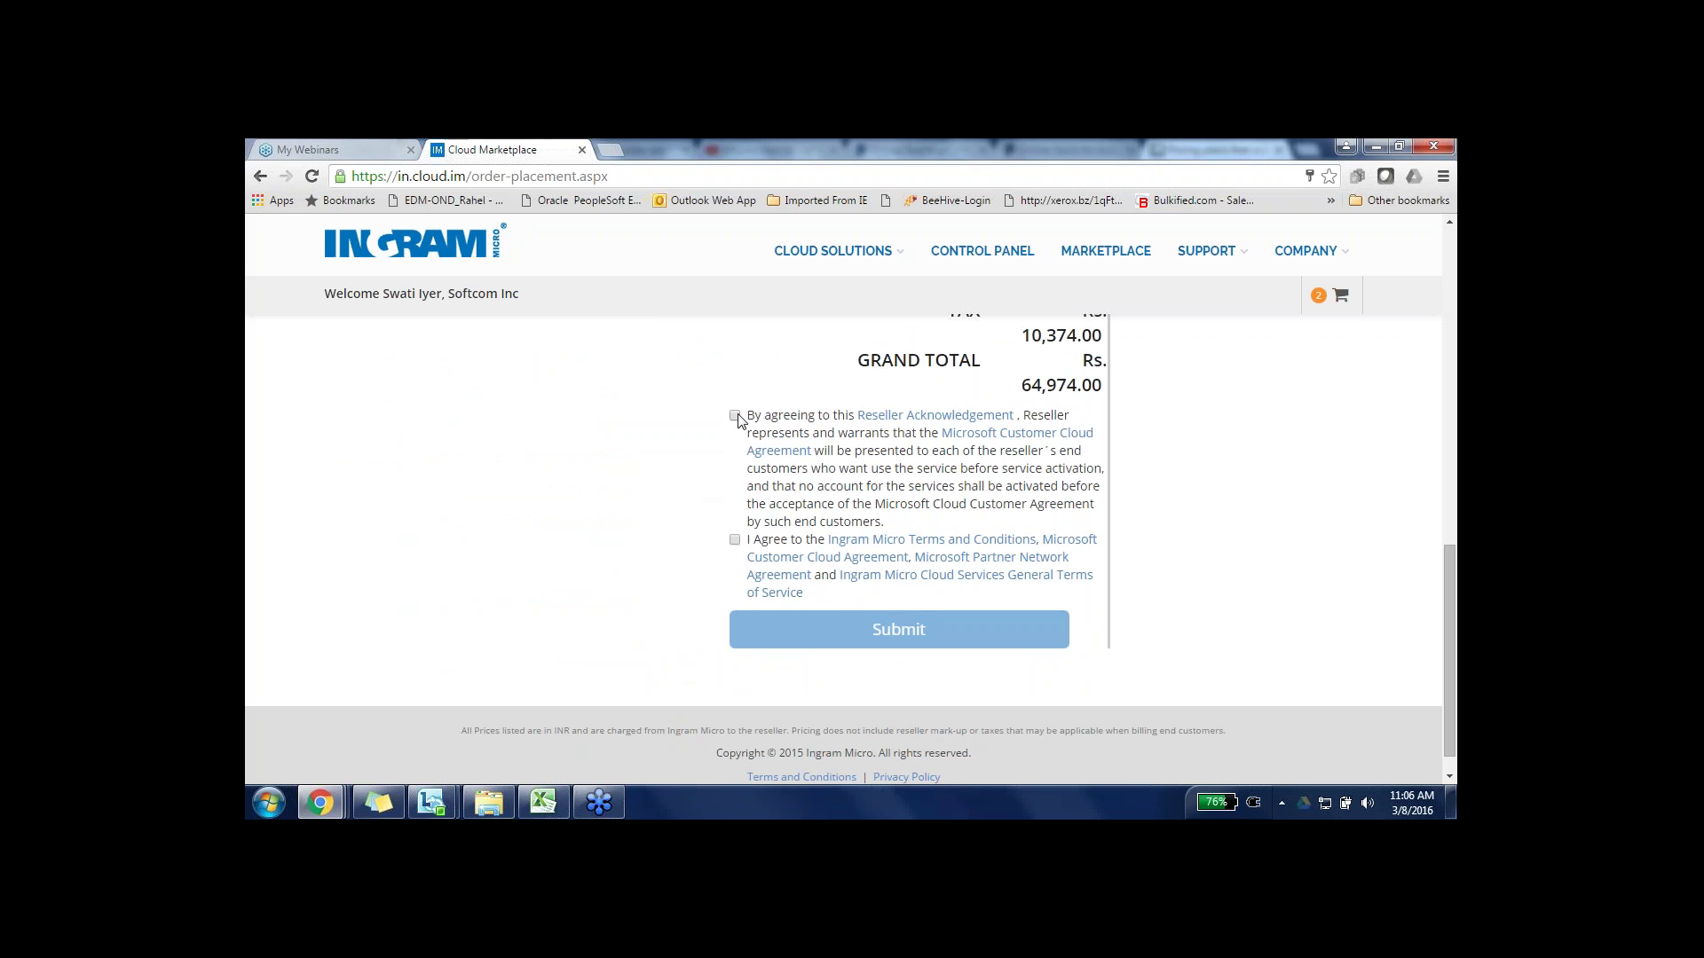
- Tick the Reseller Acknowledgement checkbox and the Ingram Micro terms and agreements checkbox
left_click(736, 416)
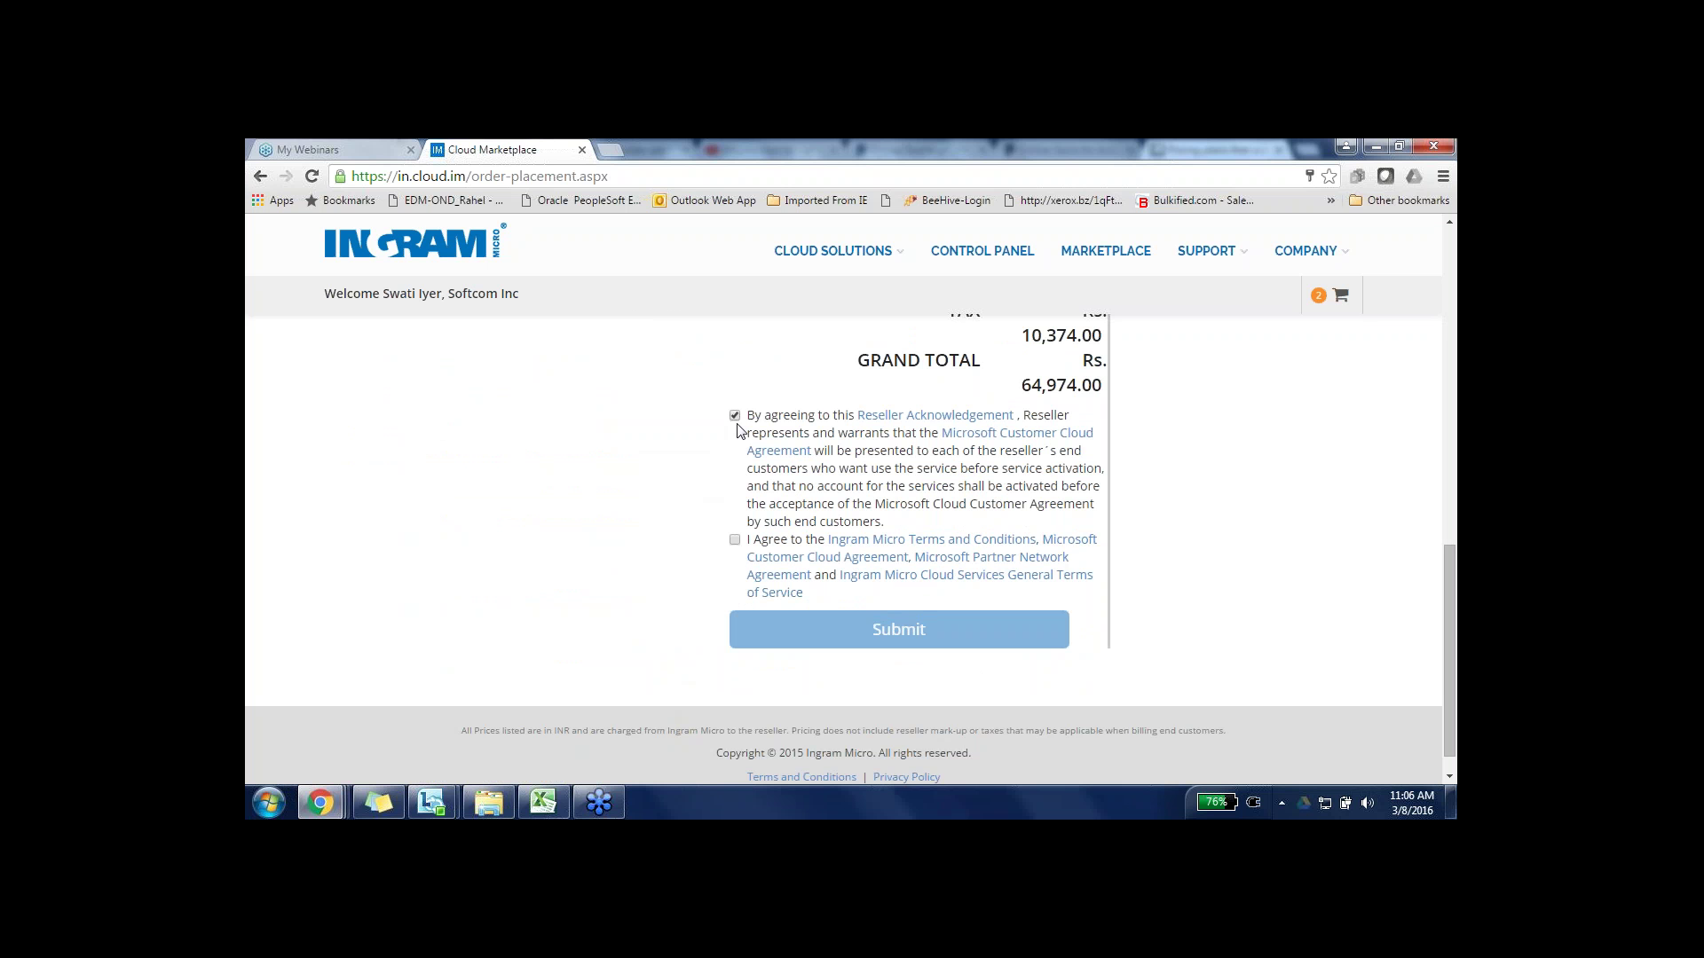
left_click(736, 540)
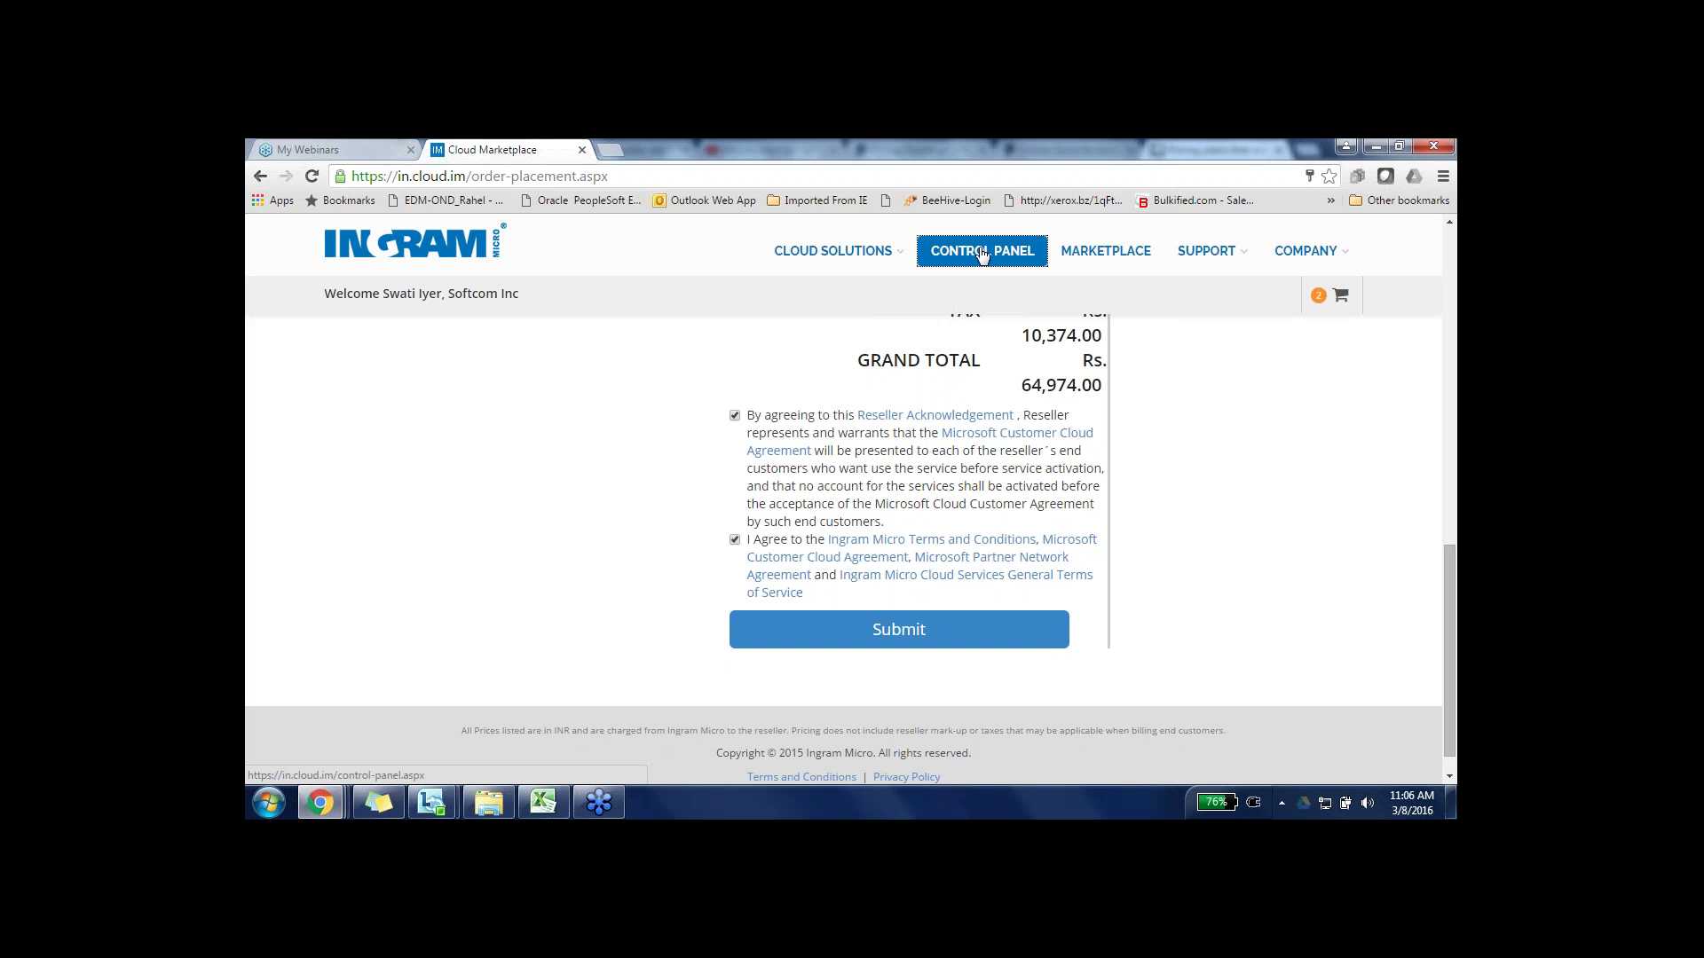
- Open the Control Panel, browse end customers and their subscriptions, then switch to Billing's order search home
left_click(982, 254)
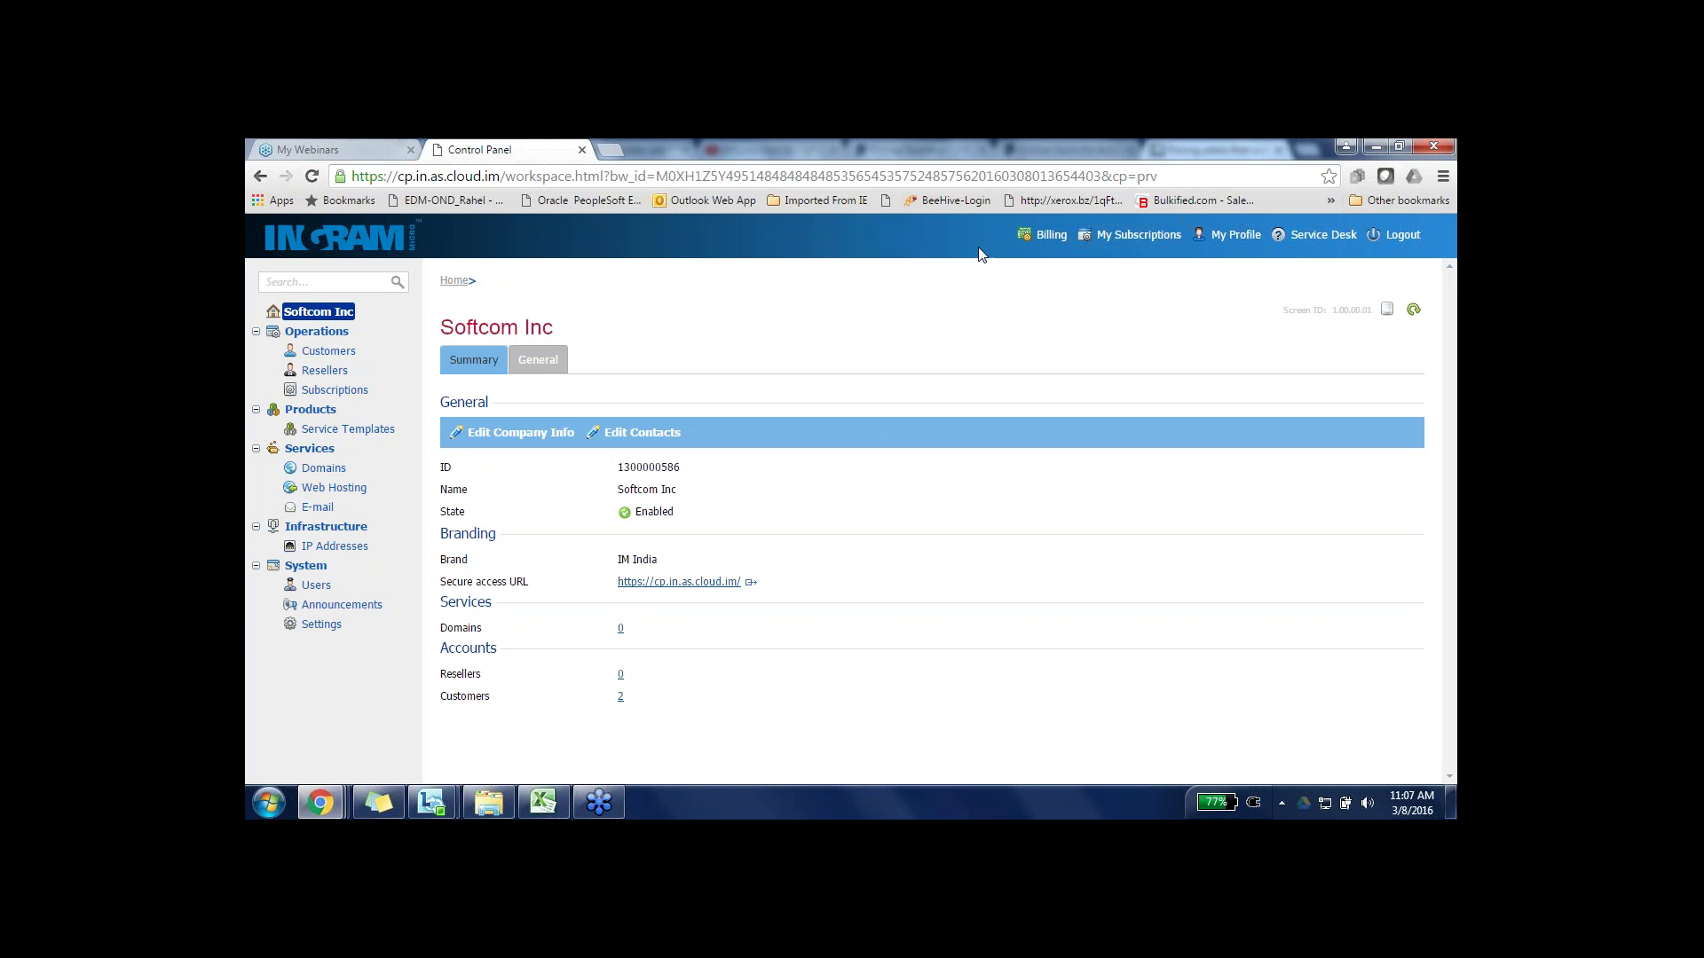
left_click(330, 354)
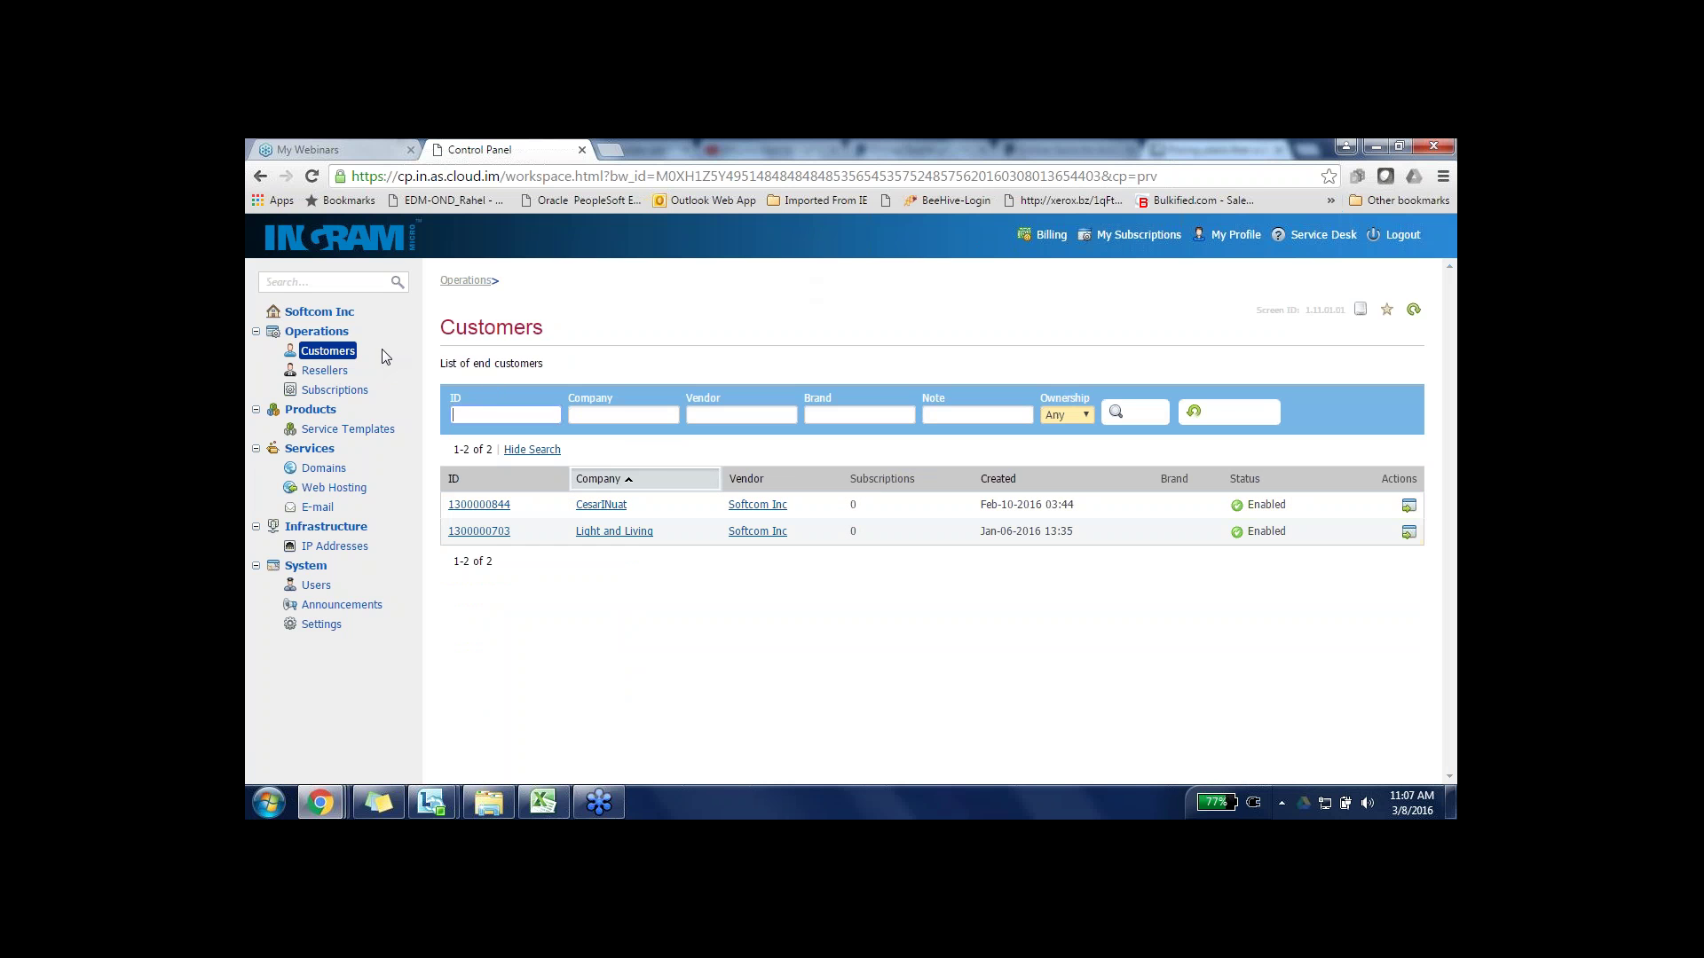
left_click(364, 388)
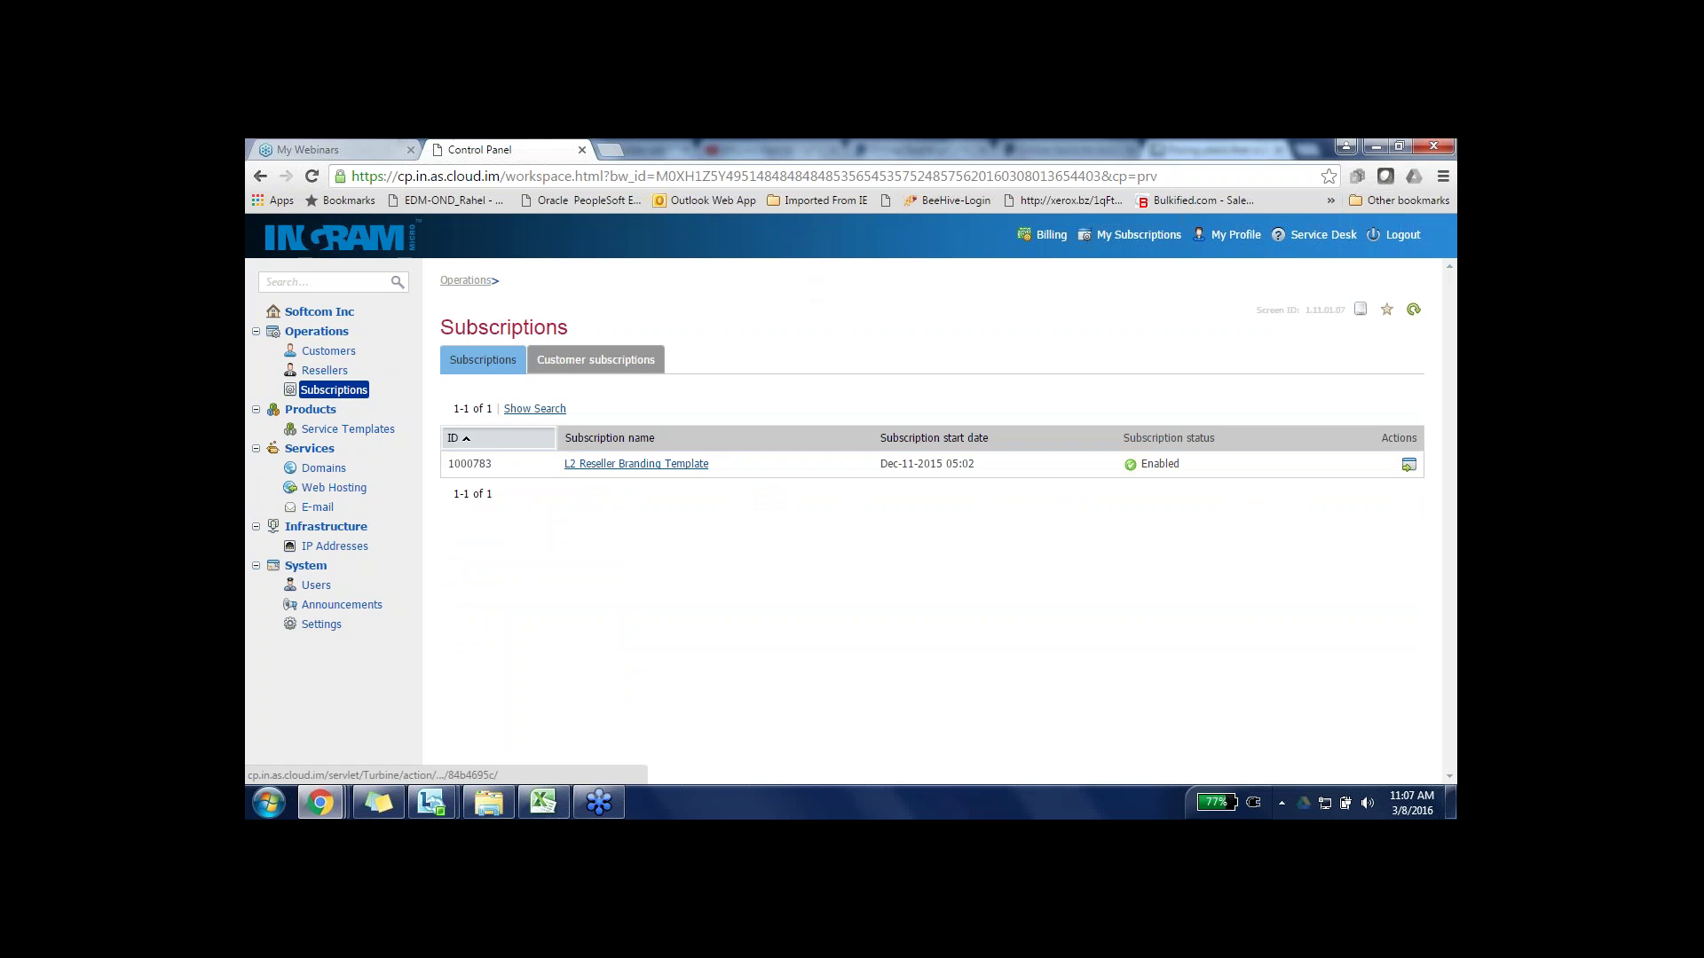
left_click(595, 359)
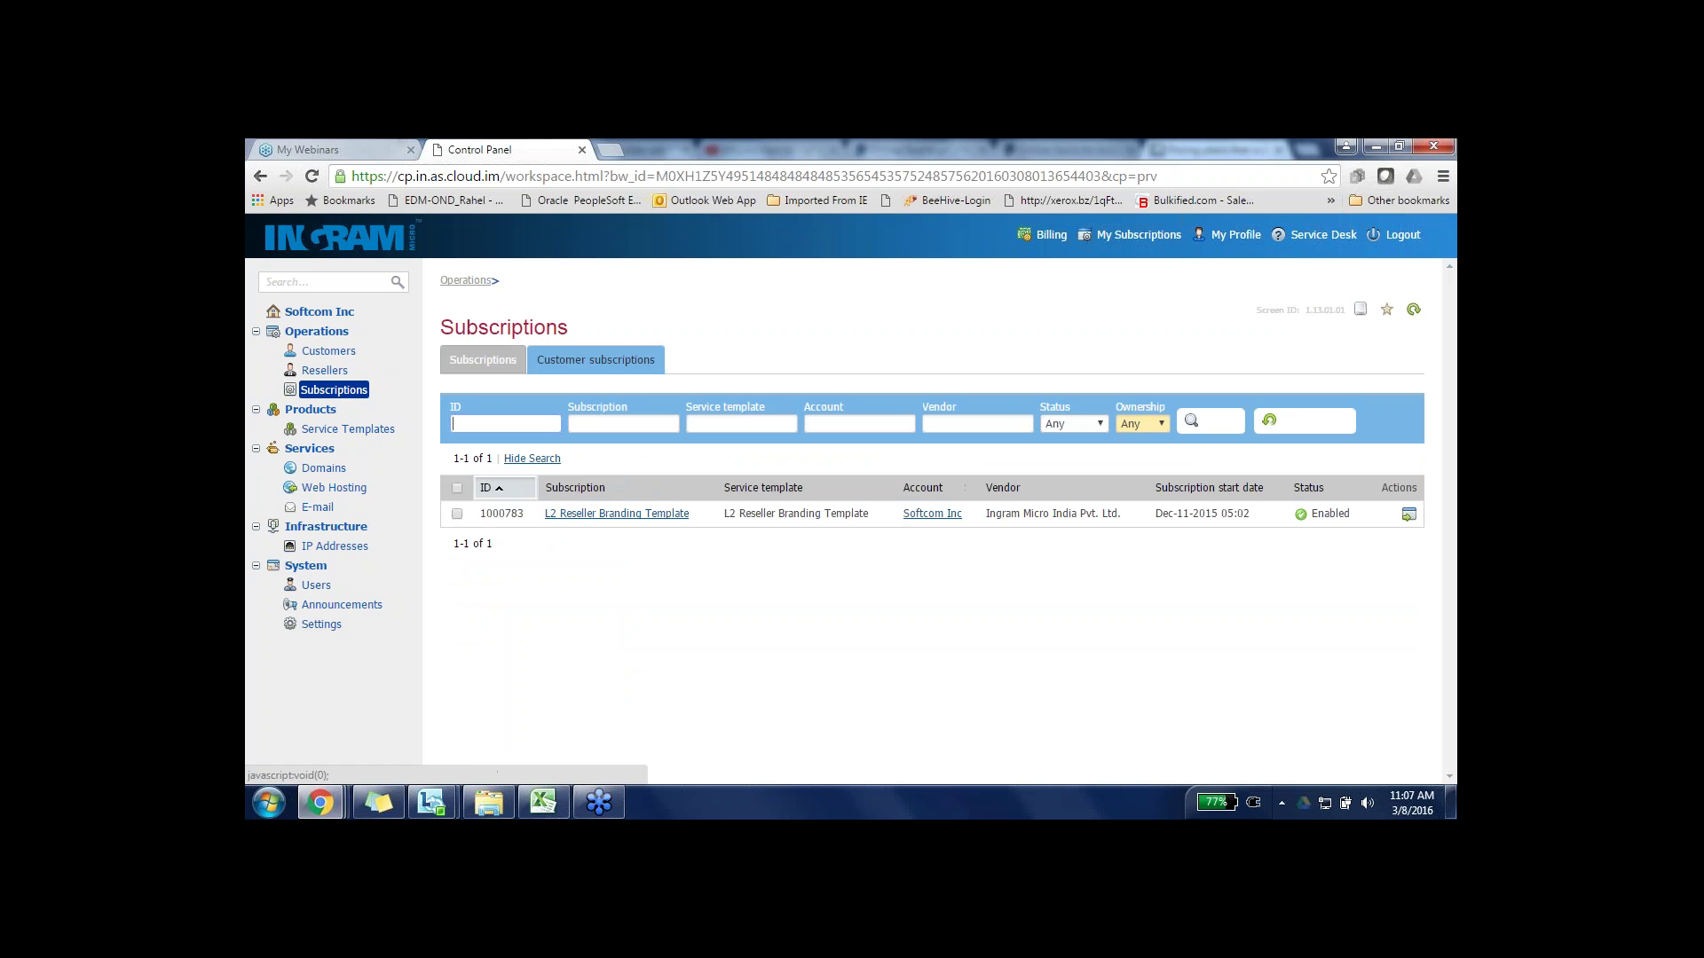
left_click(328, 351)
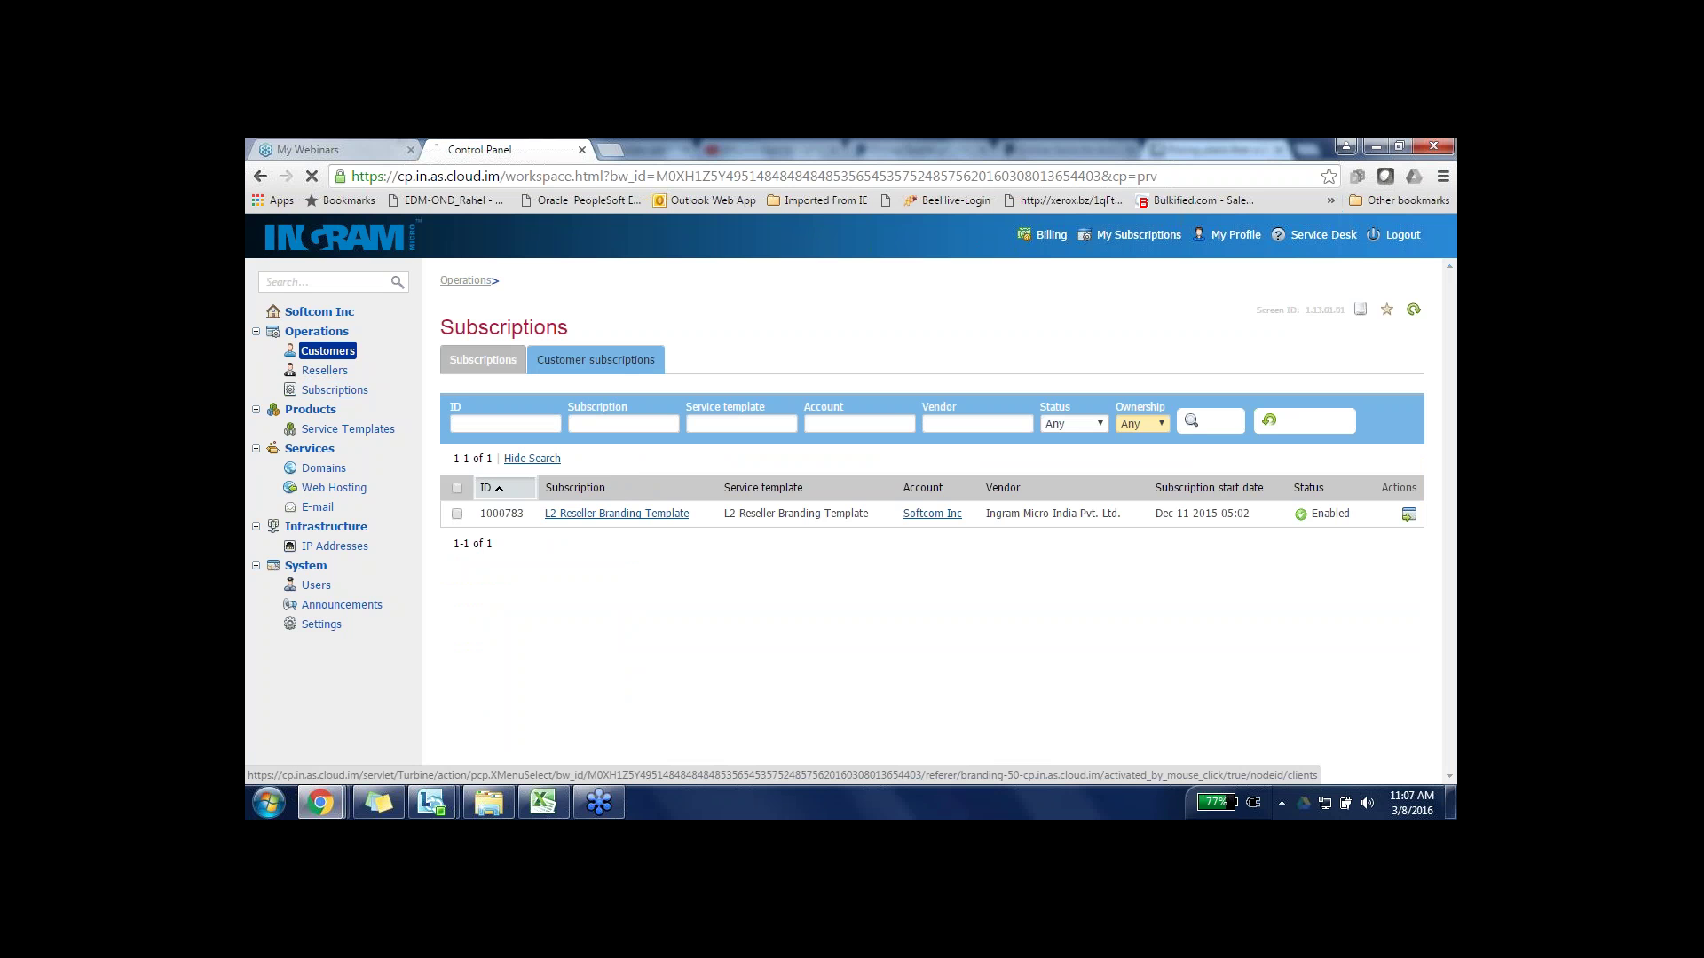
left_click(1054, 239)
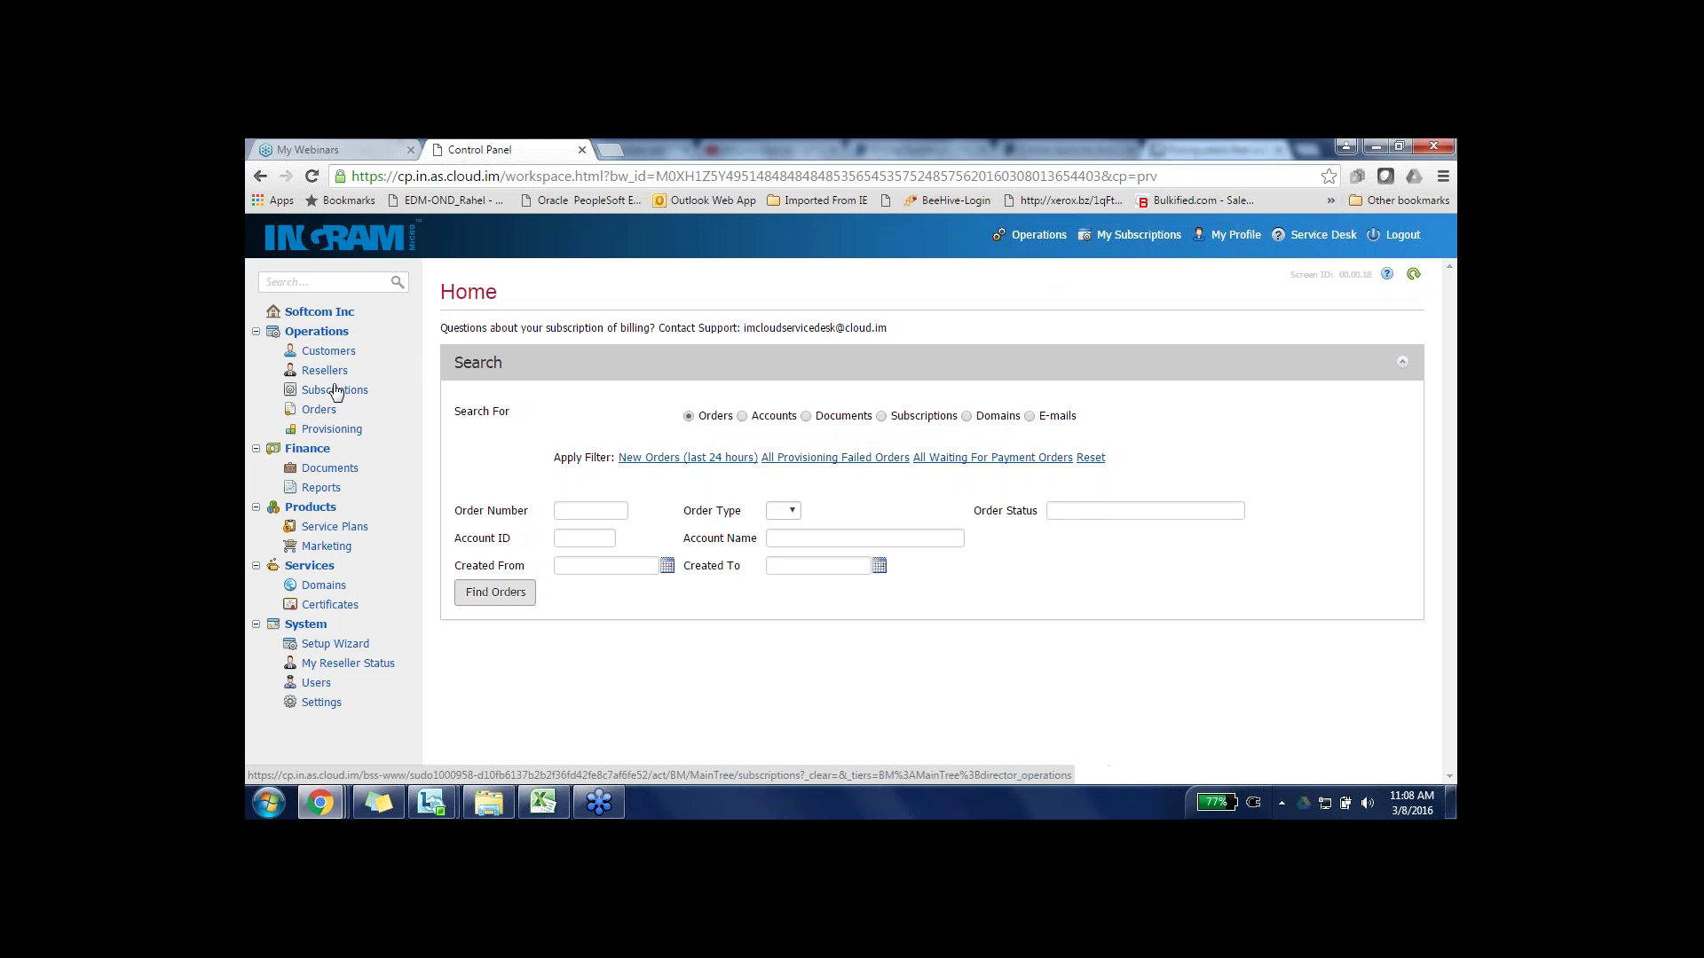
- View Office 365 subscriptions, then list both customer accounts with balances totalling -₹4,687.25
left_click(334, 391)
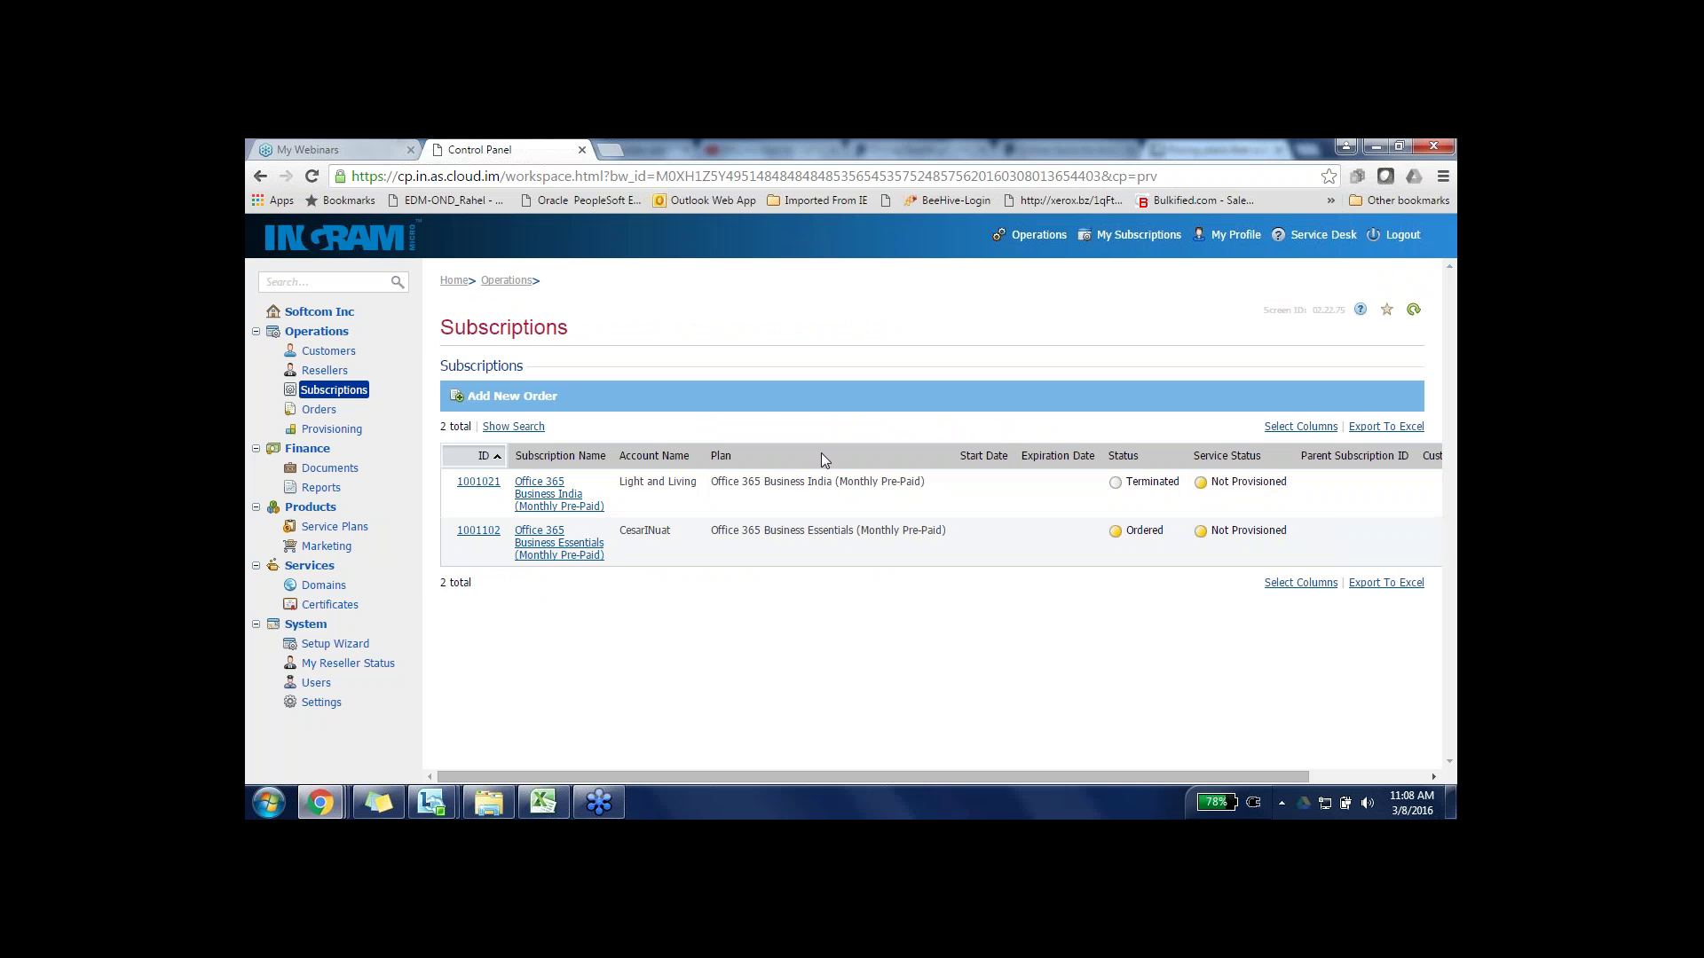
left_click(343, 354)
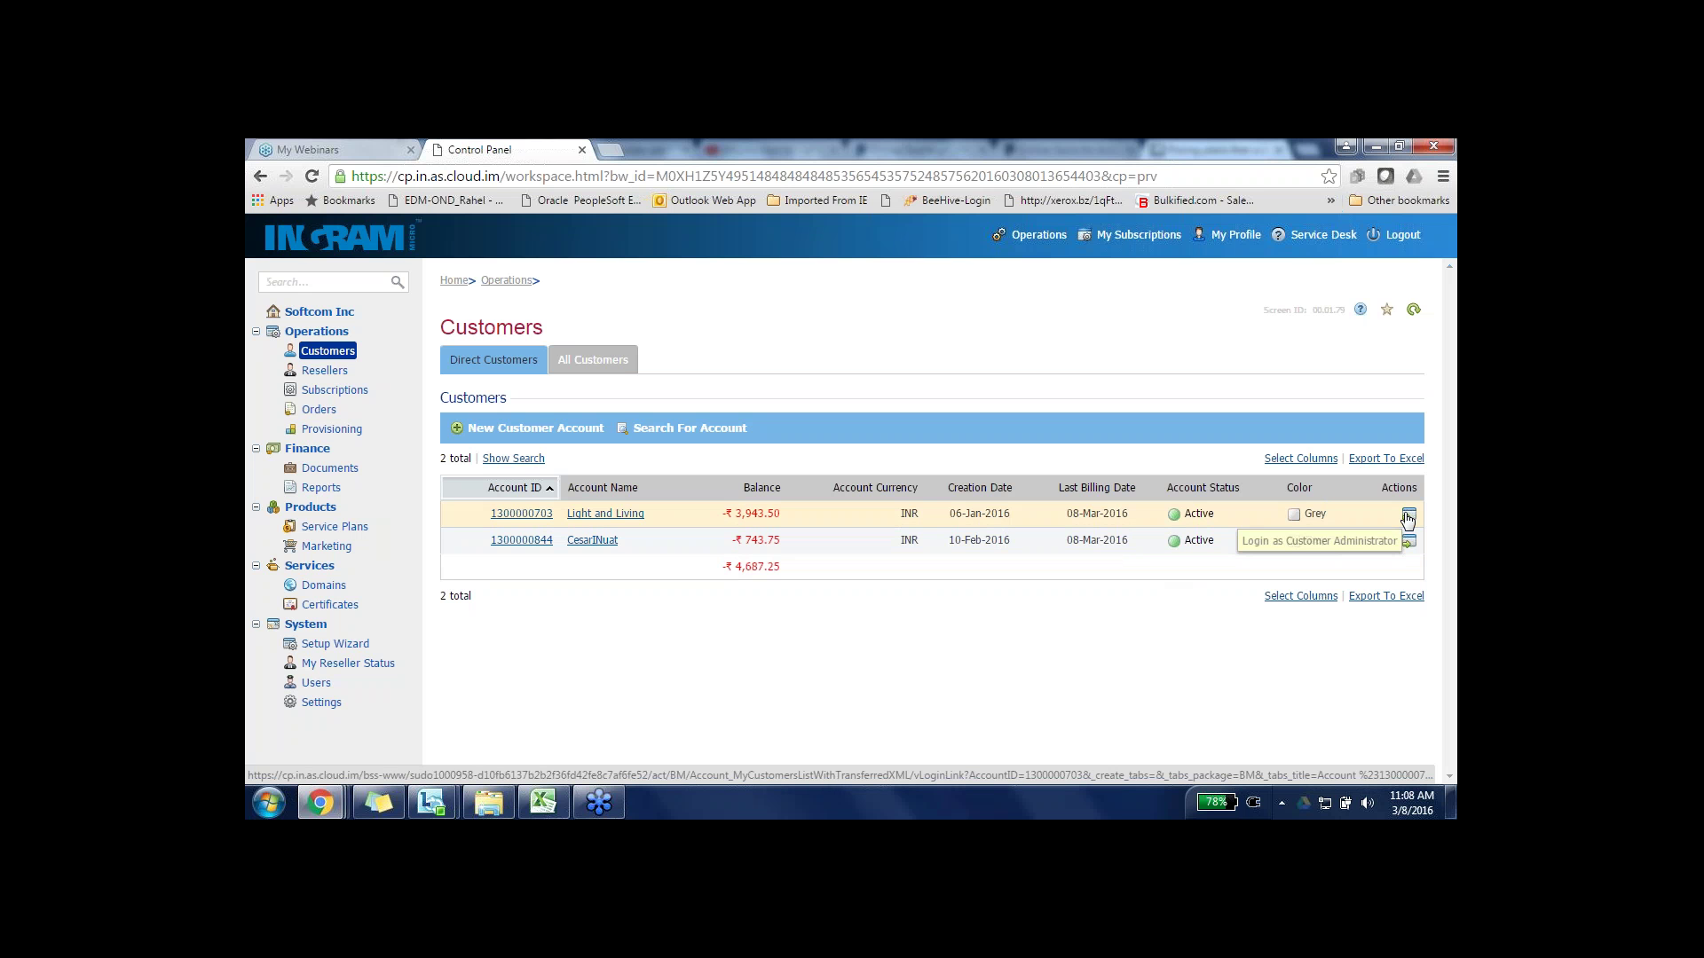
left_click(1407, 518)
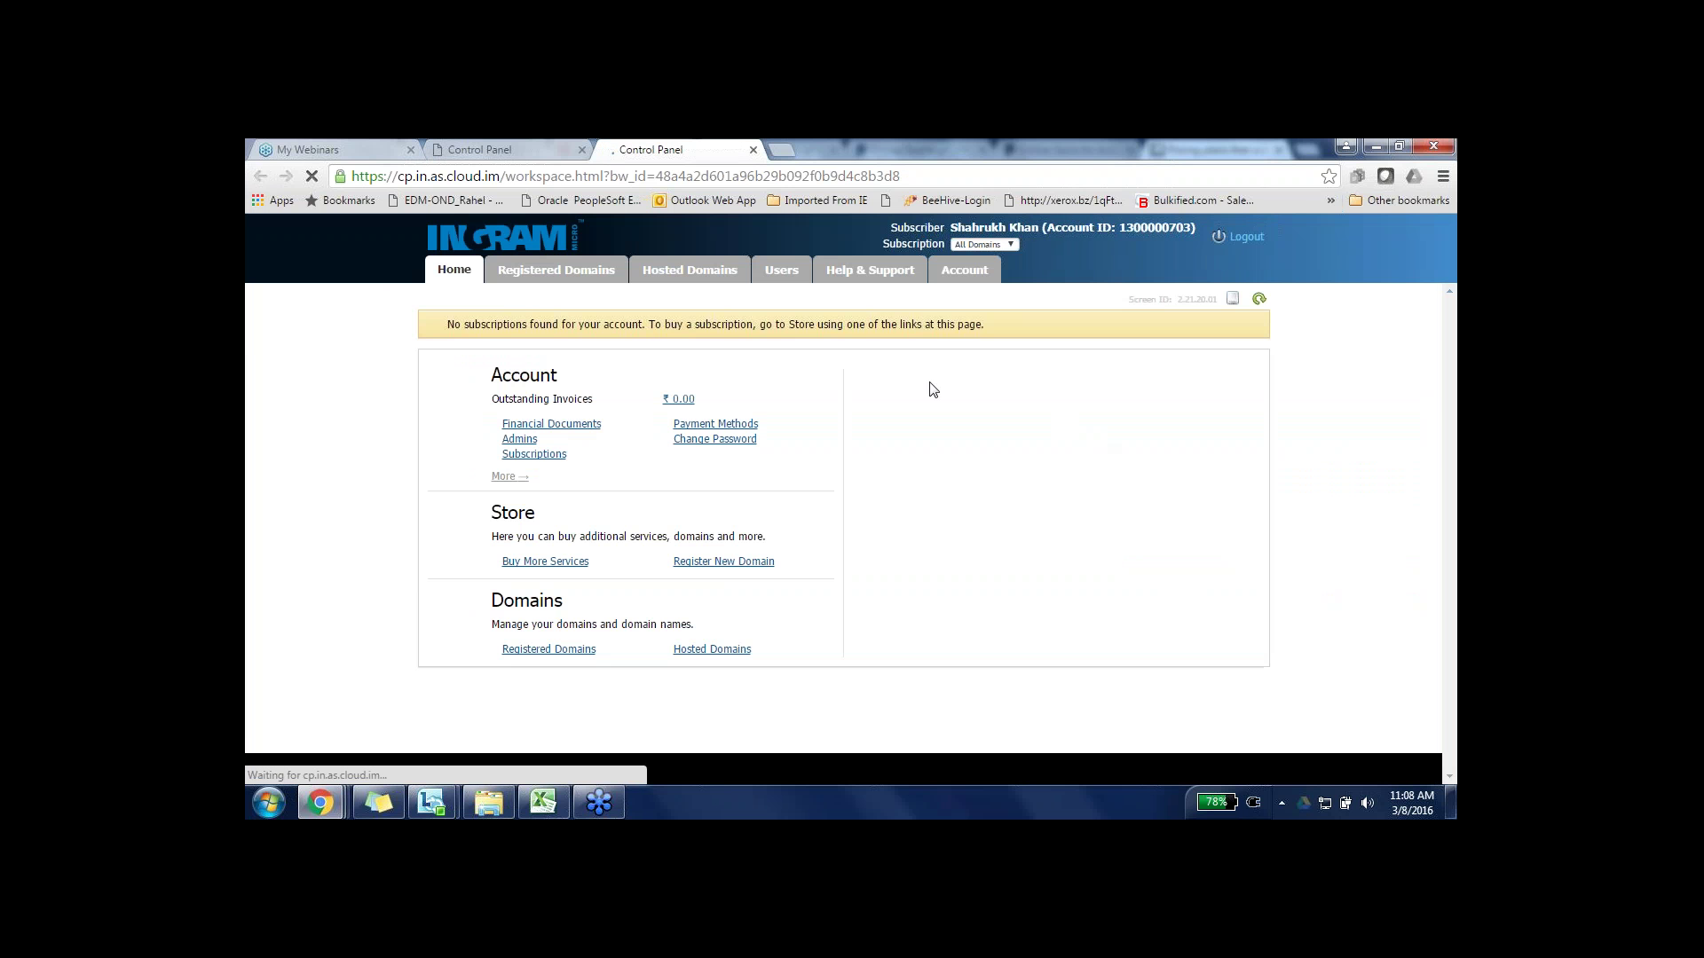
left_click(527, 273)
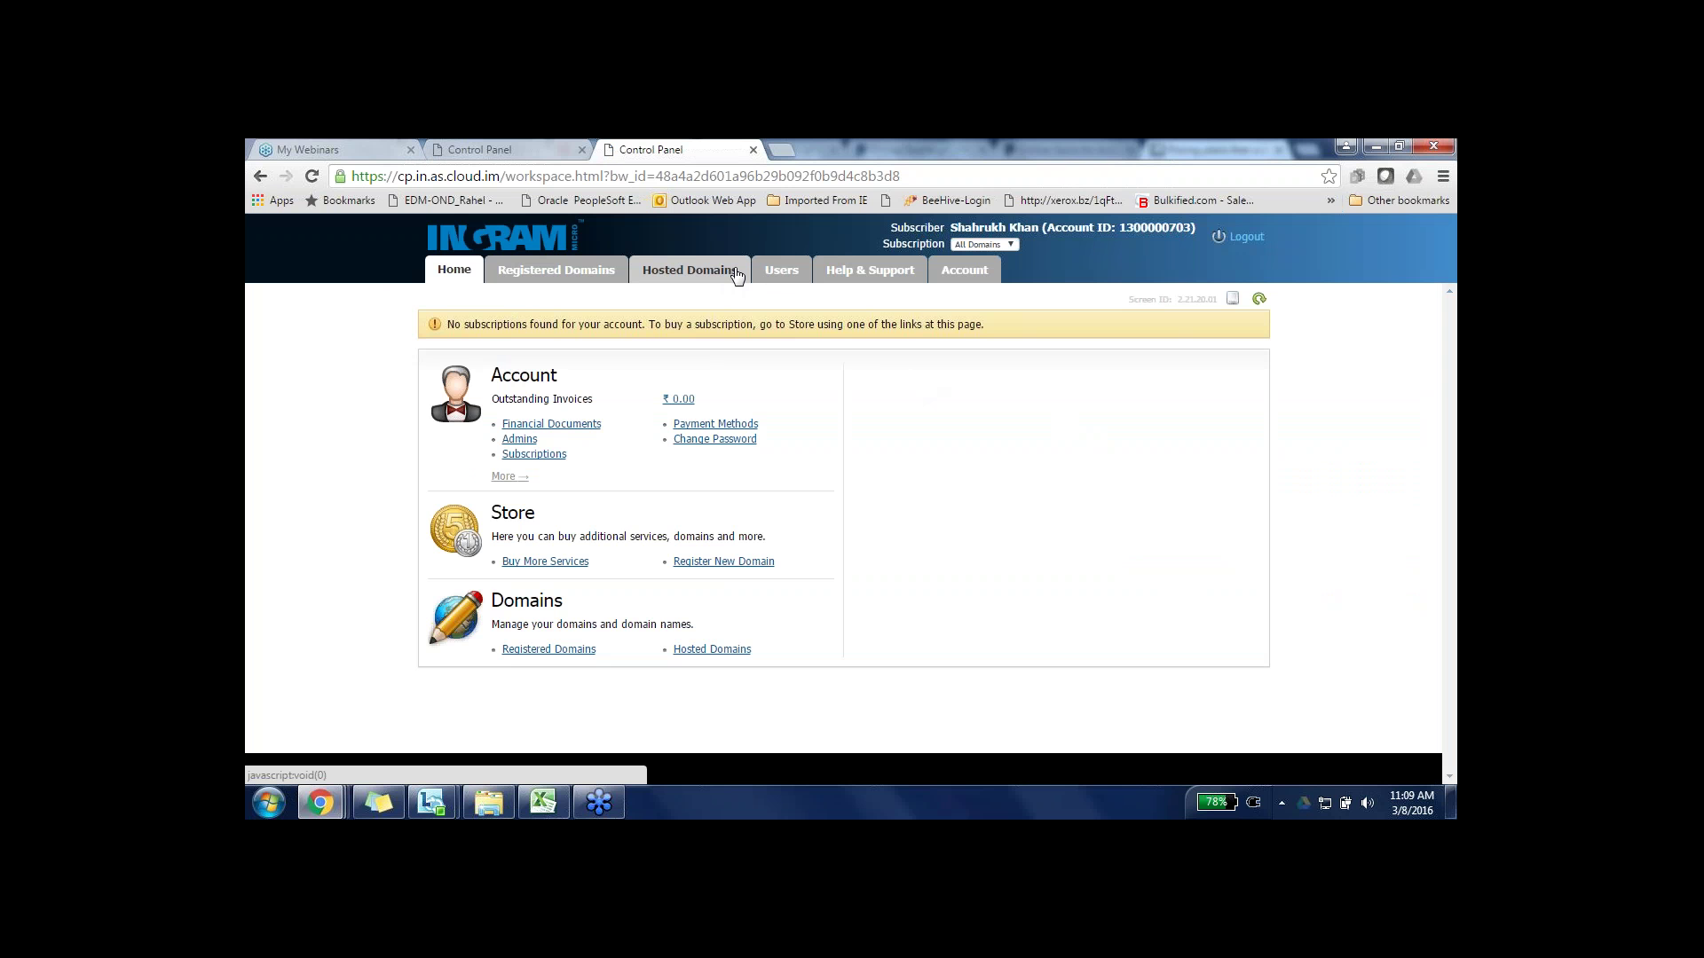
left_click(734, 271)
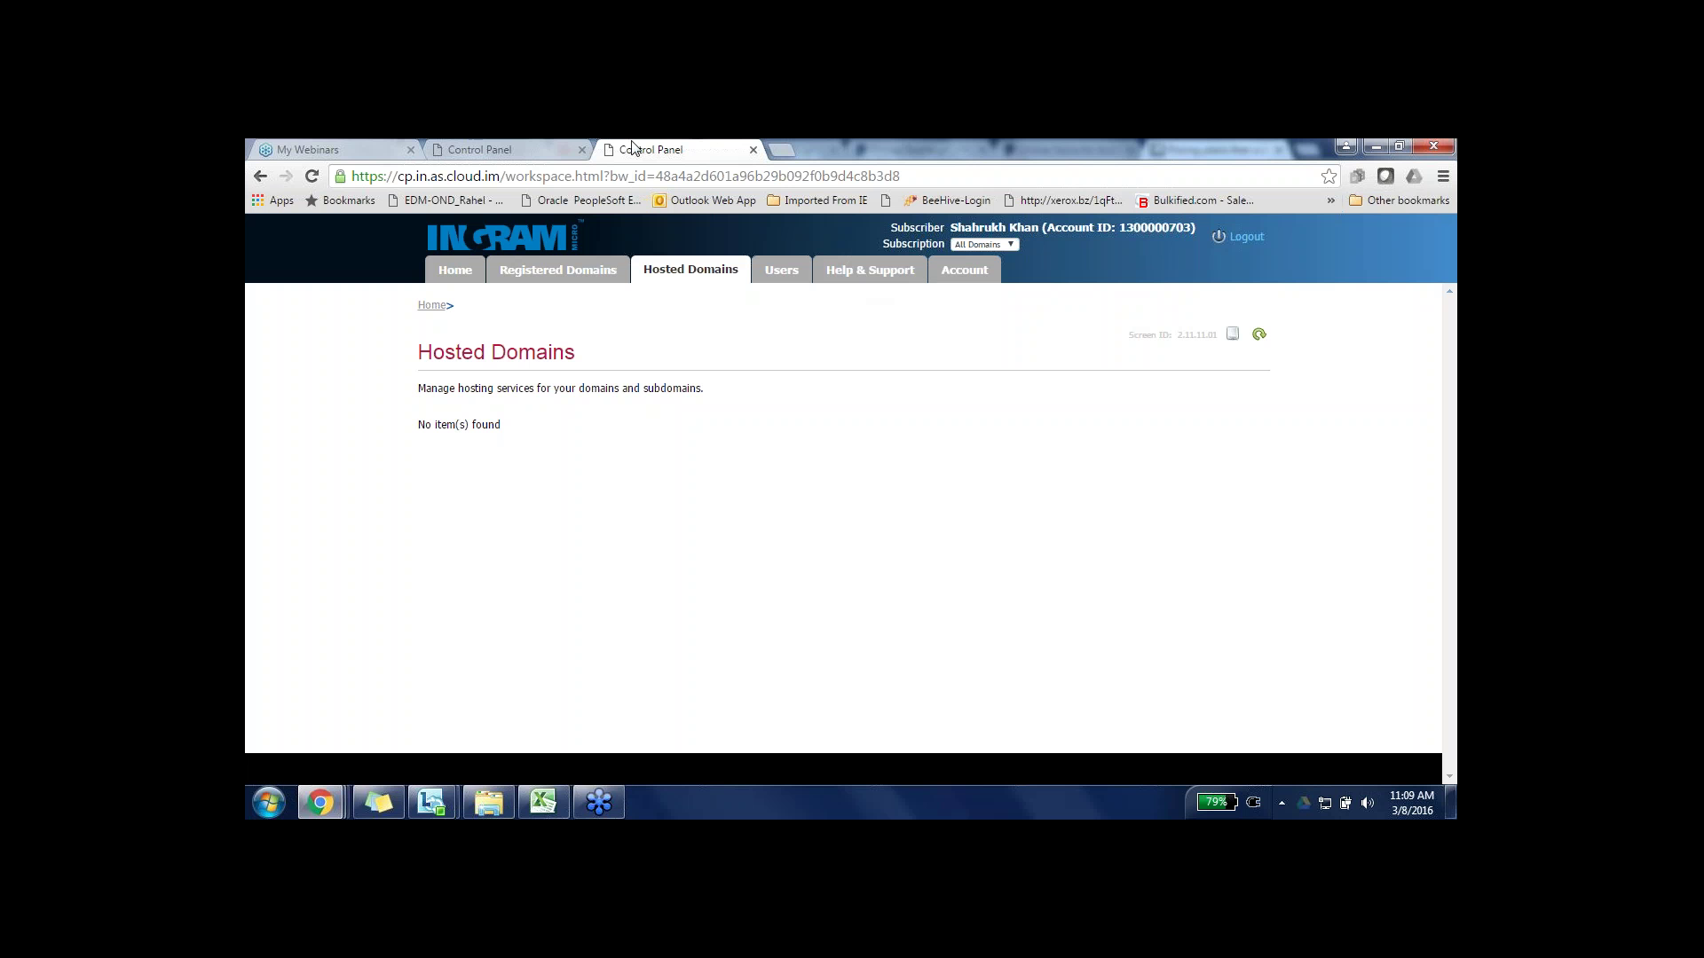
left_click(753, 151)
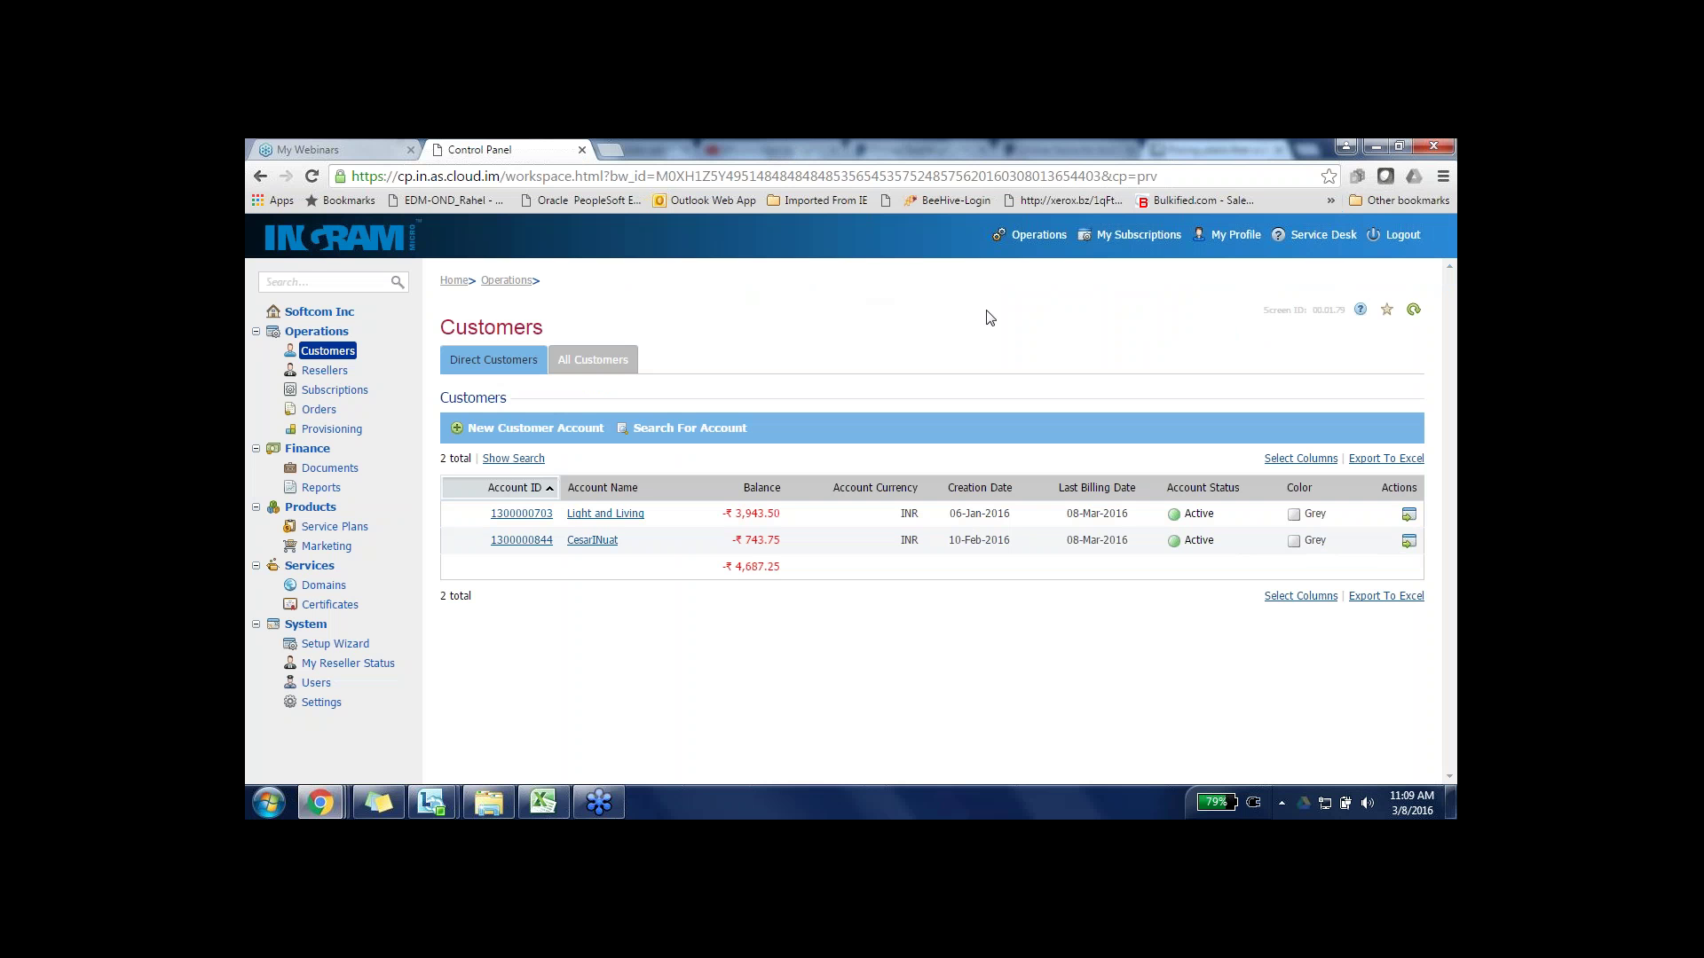
- Open the reseller's self-service control panel home, under L2 Reseller Branding Template, in a new tab
left_click(1133, 238)
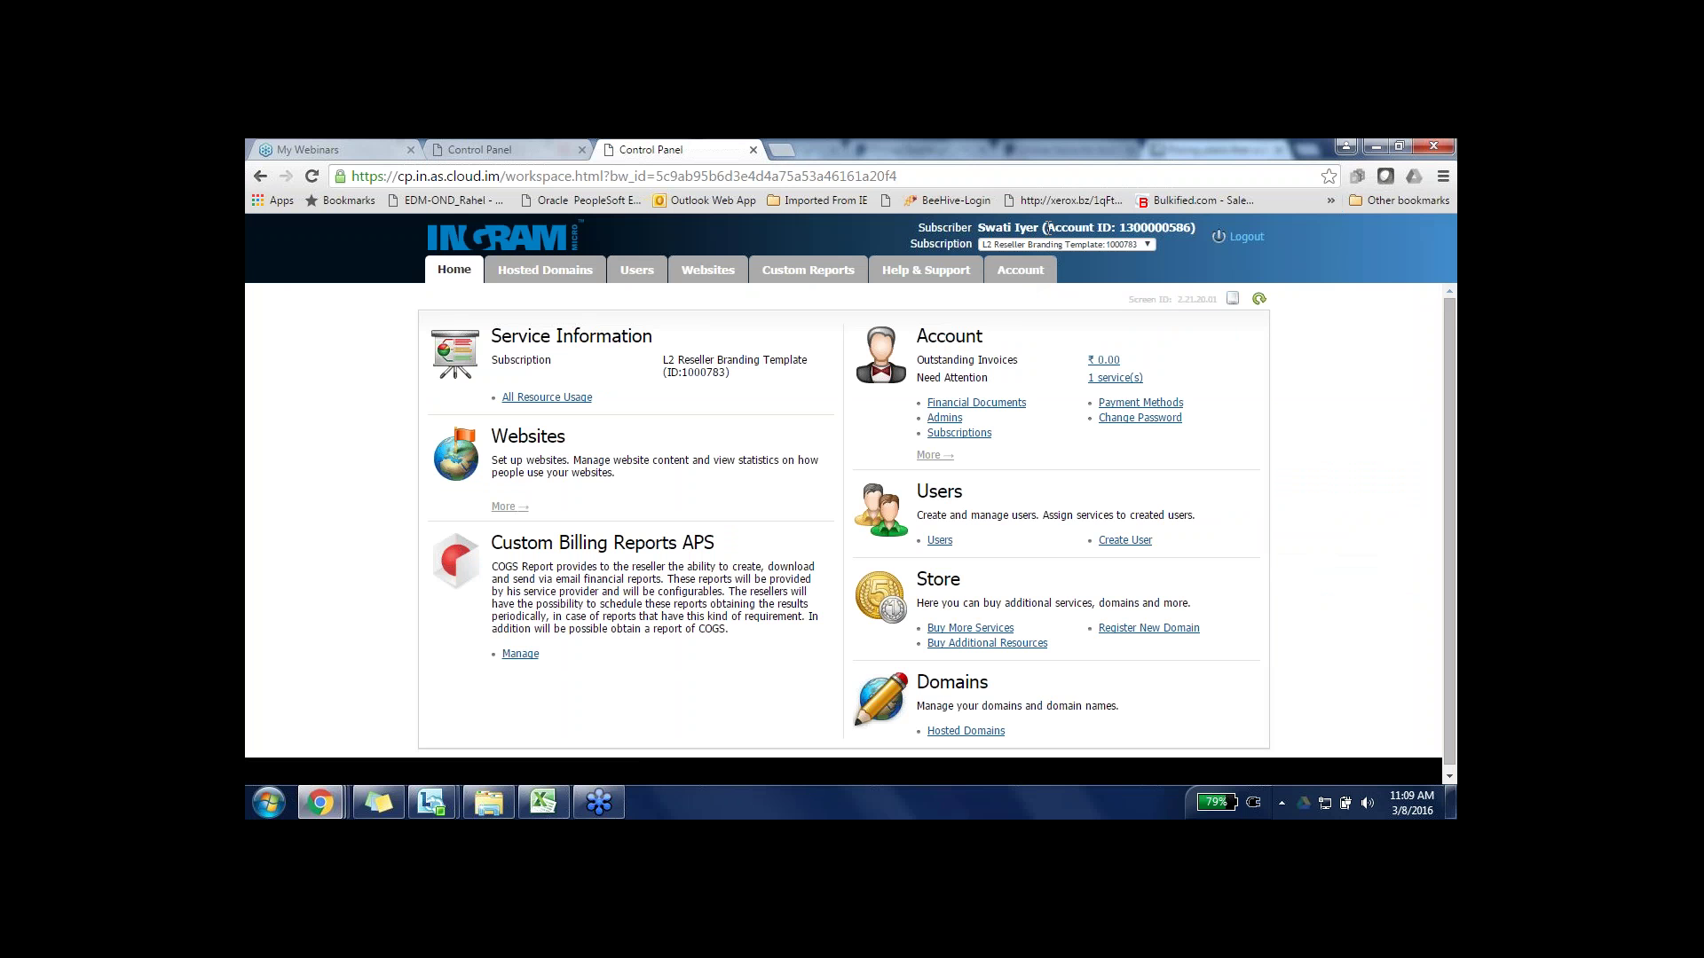
left_click_drag(1047, 227, 1199, 222)
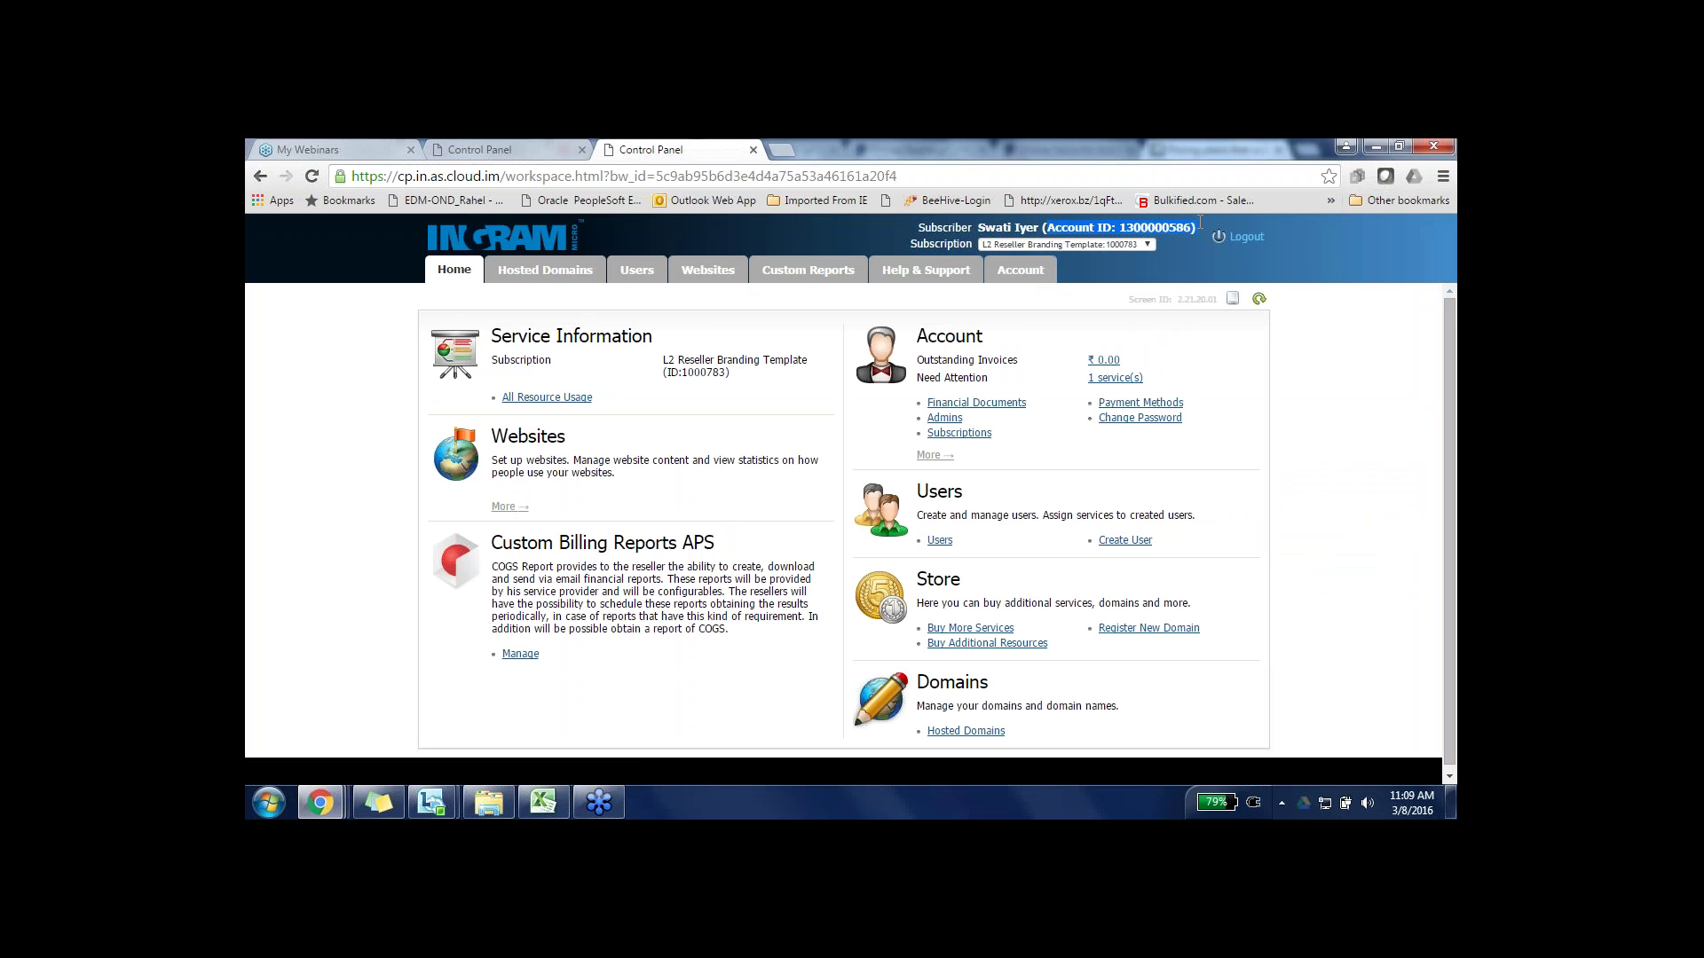
left_click(1126, 269)
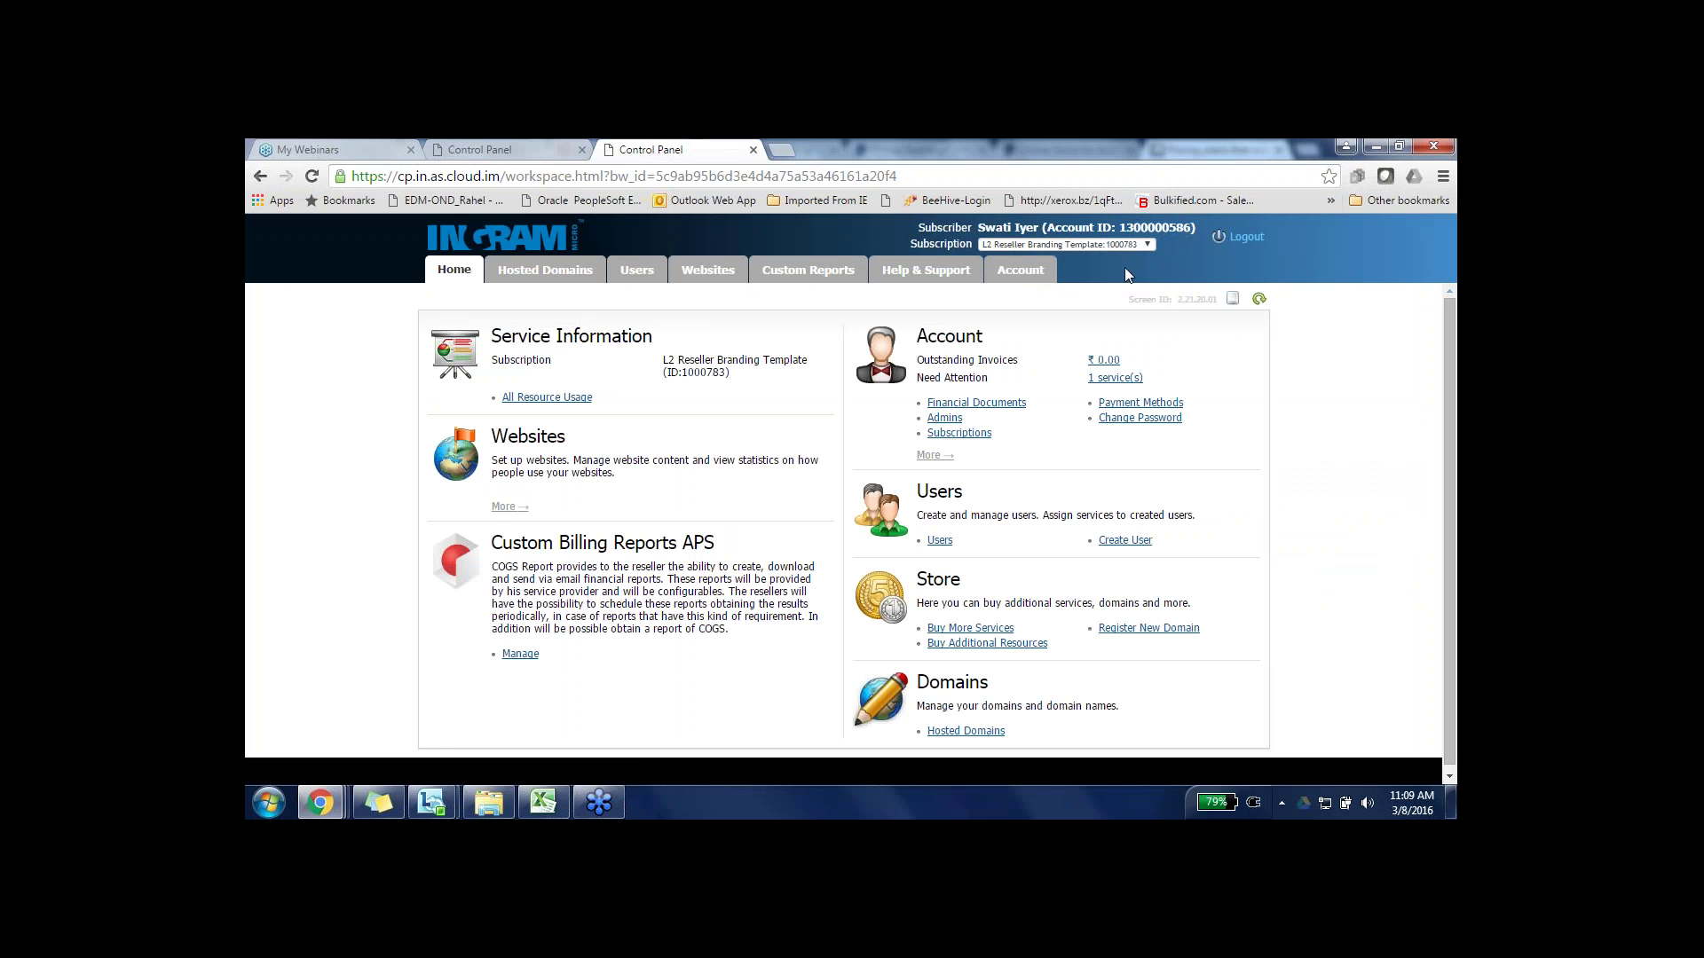
- Check My Reseller Status balances and credit (all ₹0.00), then open Help & Support's Documentation Downloads
left_click(1025, 279)
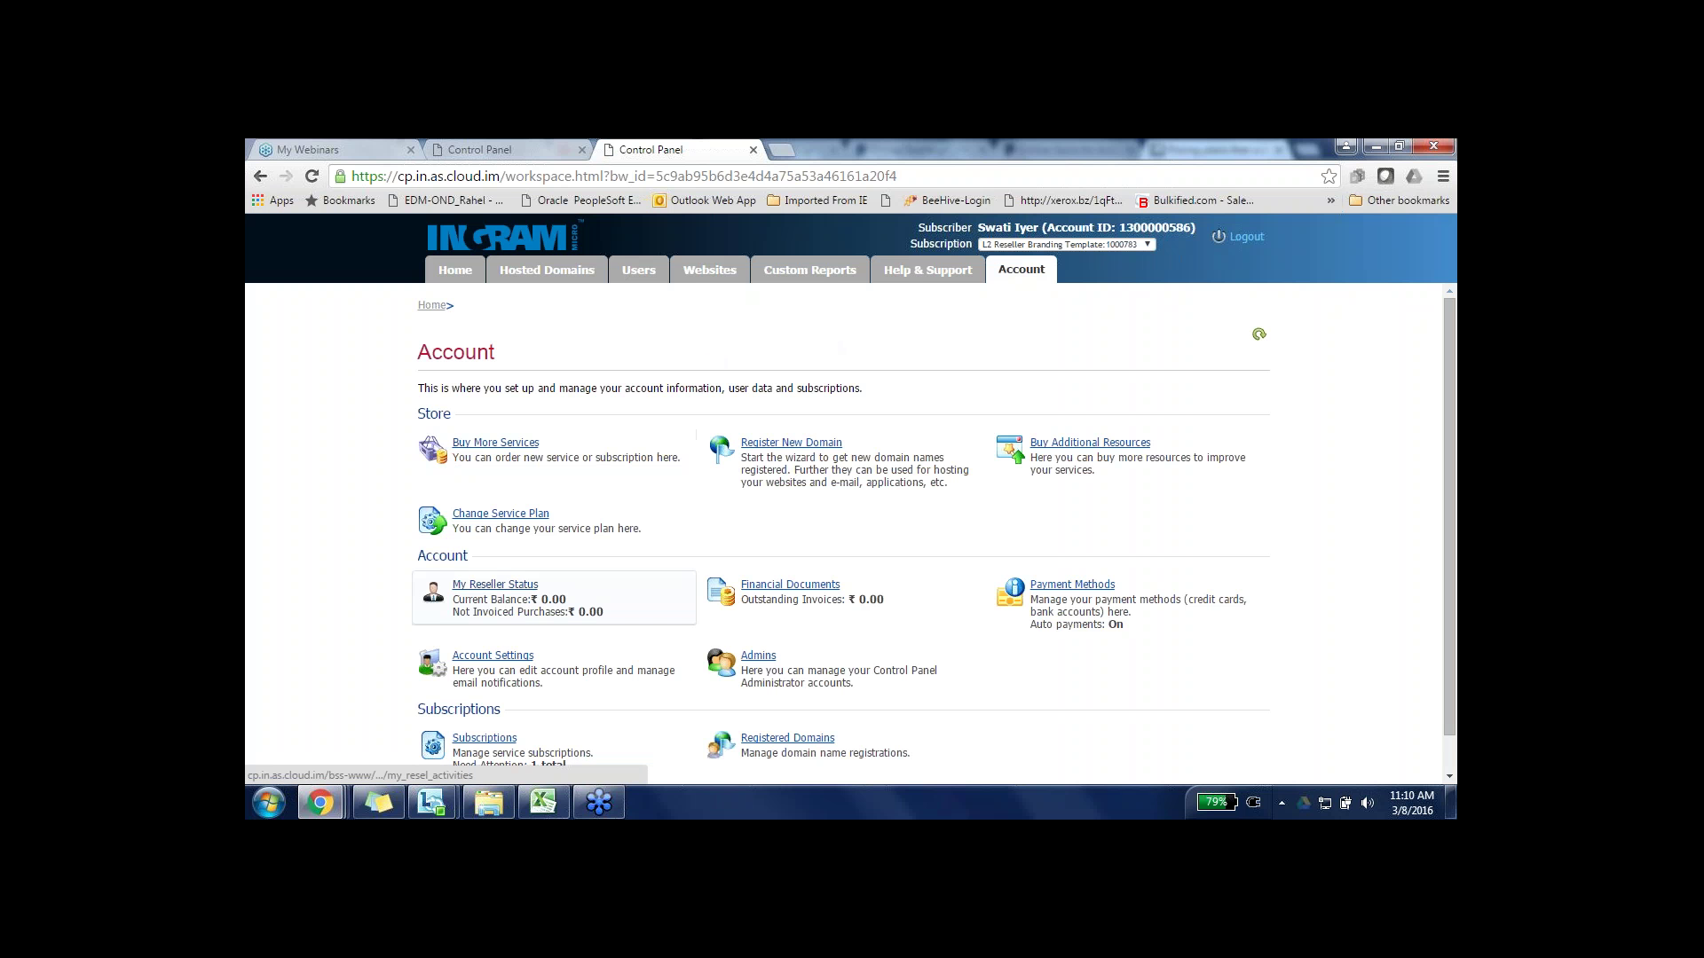
left_click(494, 585)
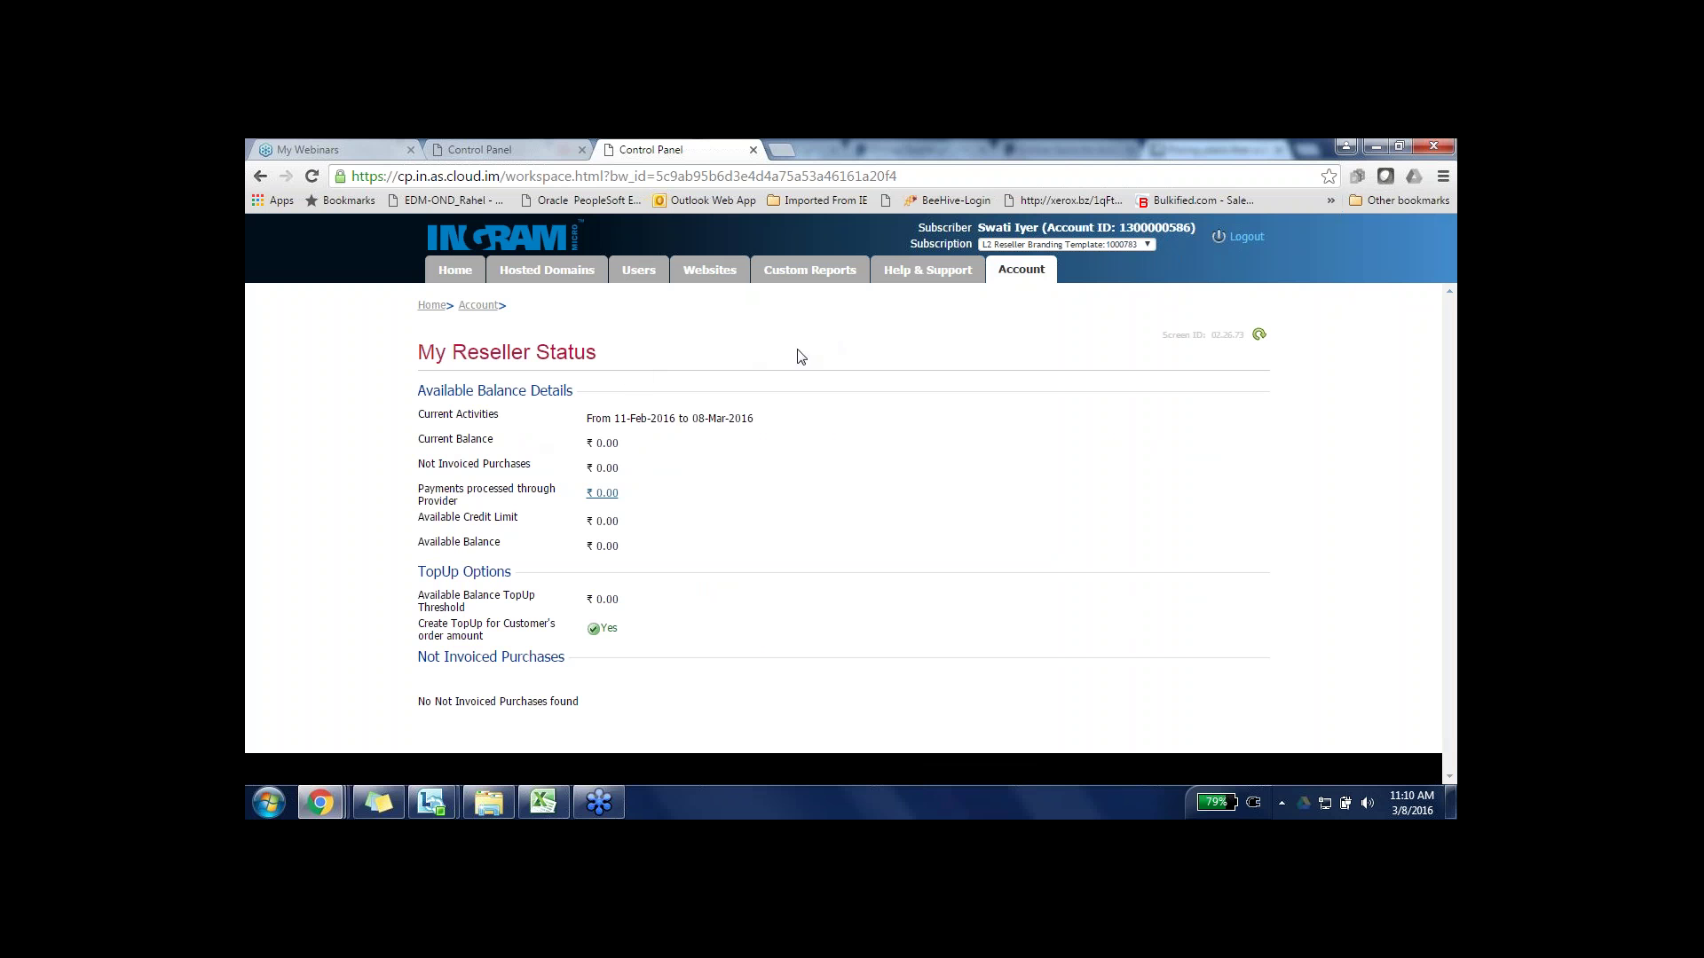
left_click(937, 271)
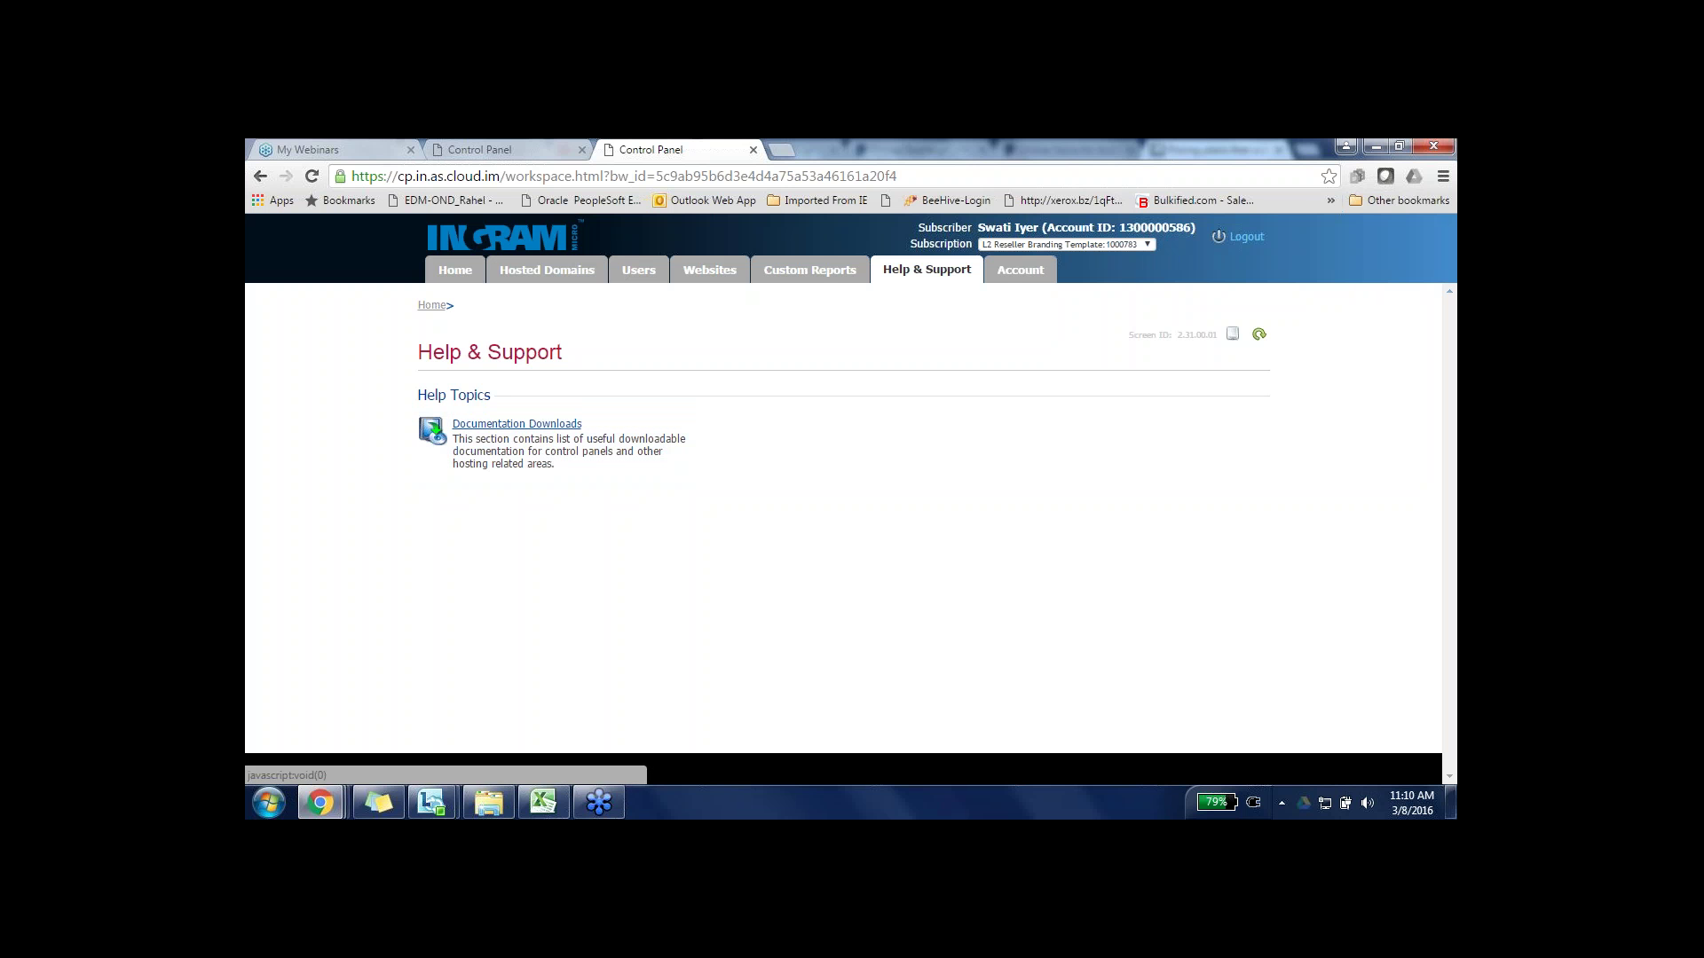
- Return to the customers tab and go back repeatedly through its history toward the order-placement page
left_click(504, 150)
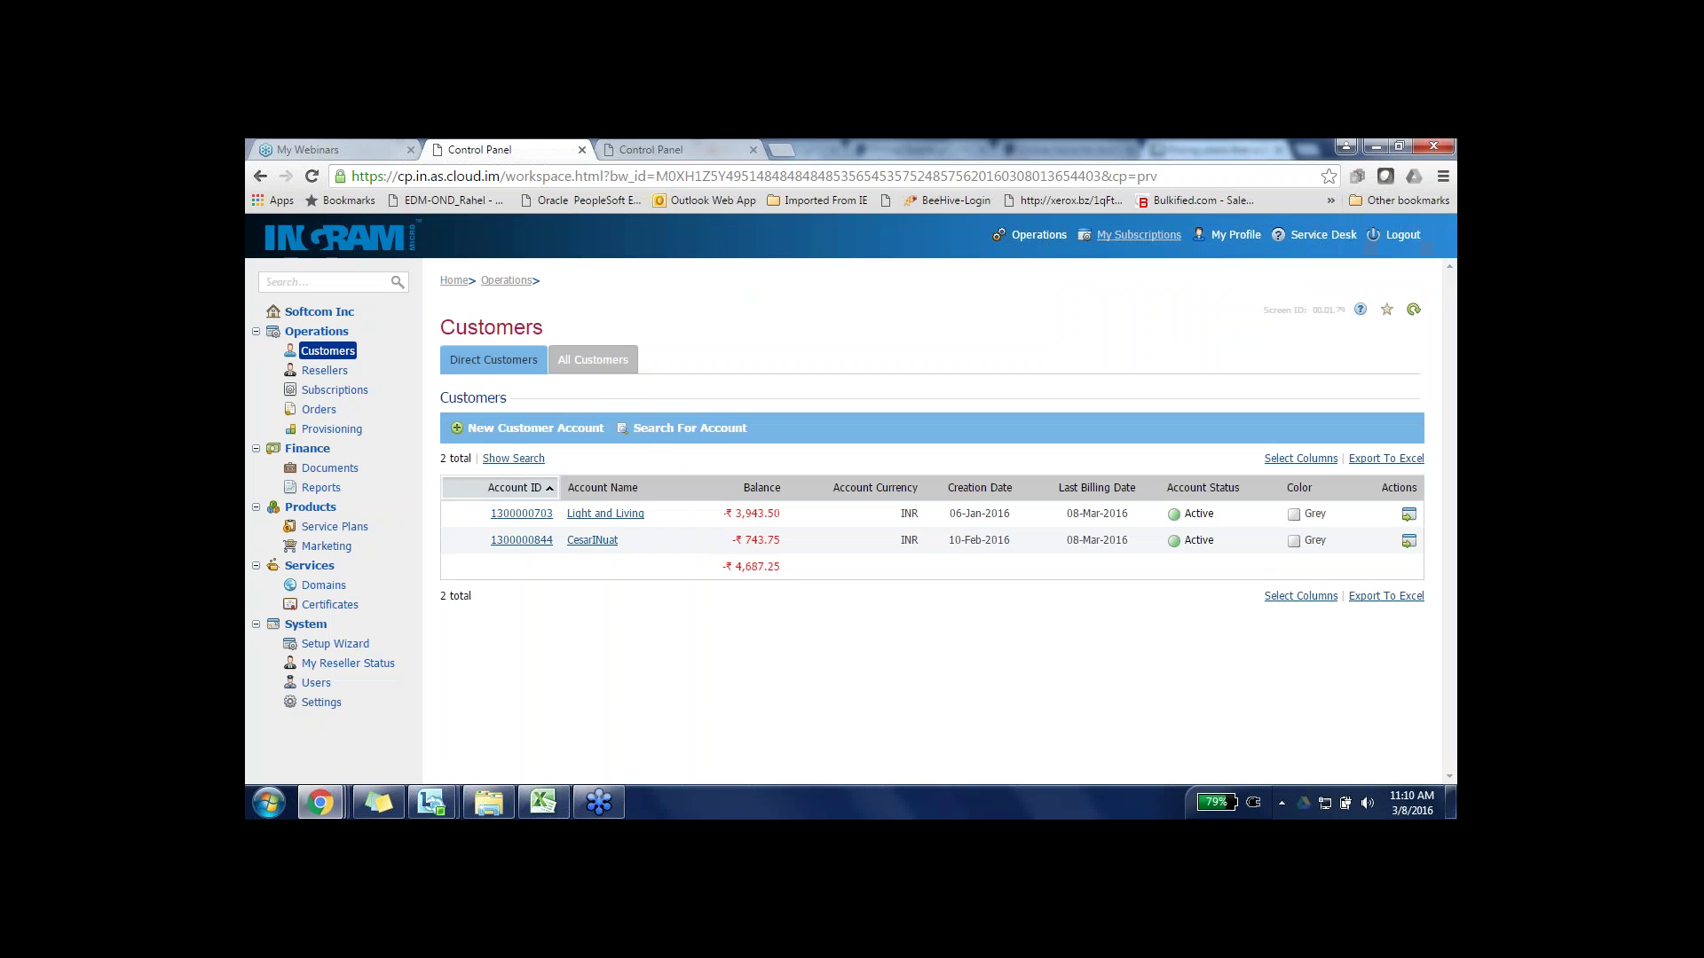
left_click(260, 177)
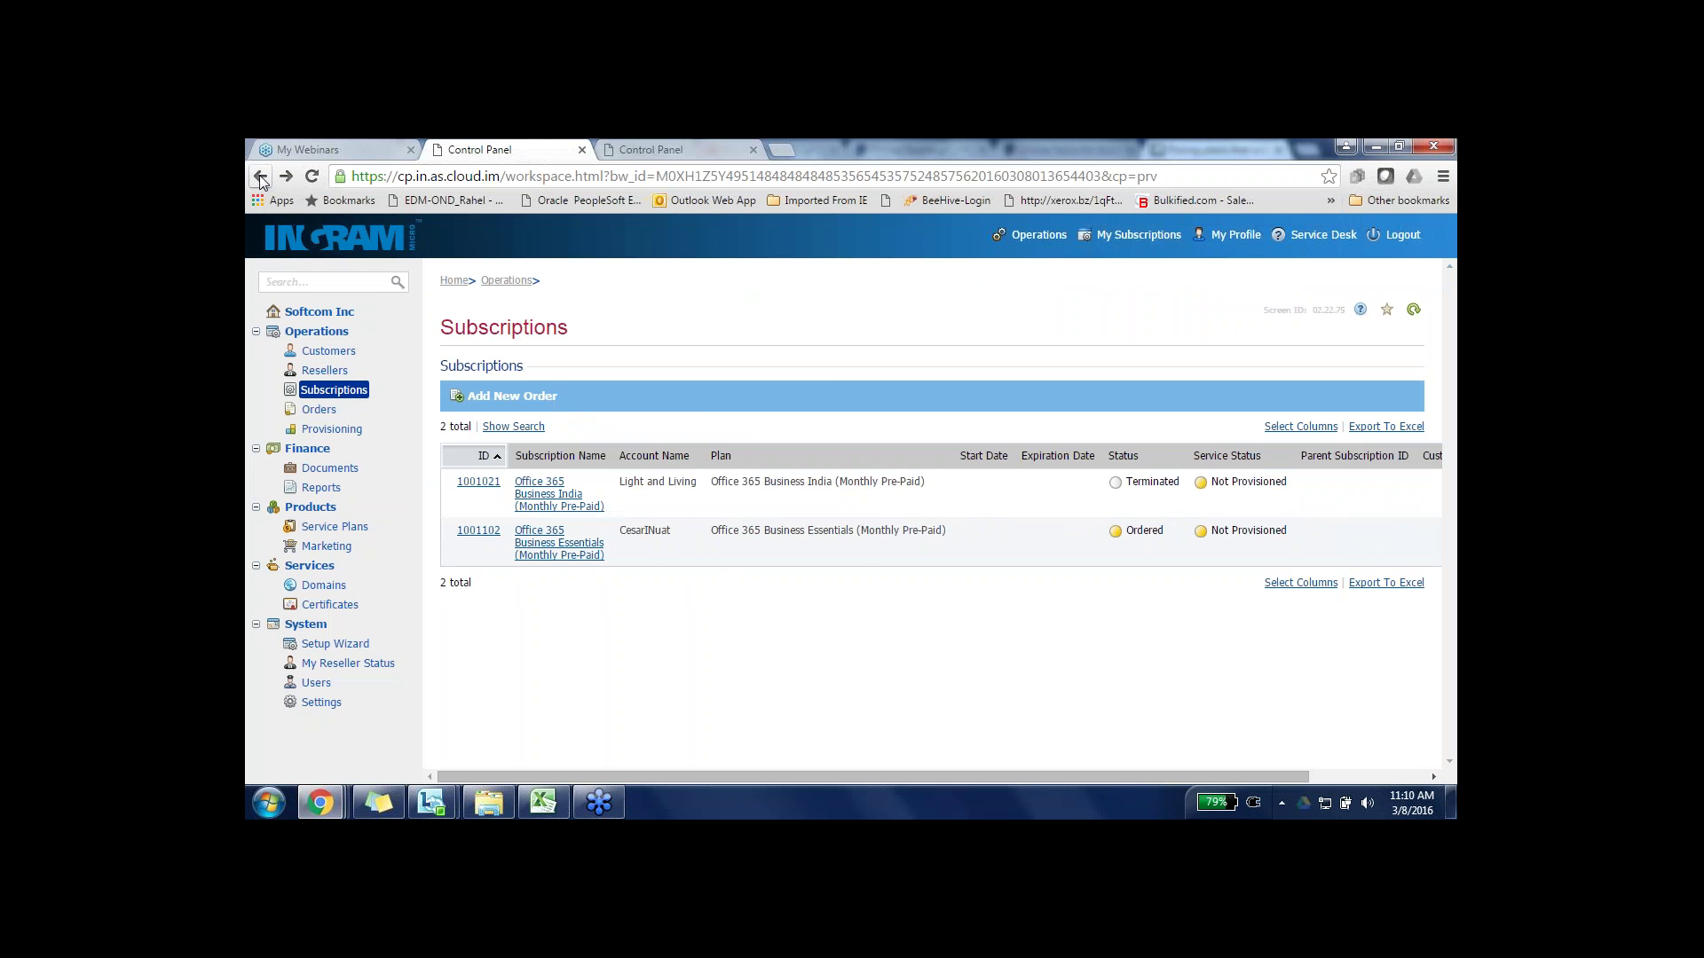
left_click(260, 178)
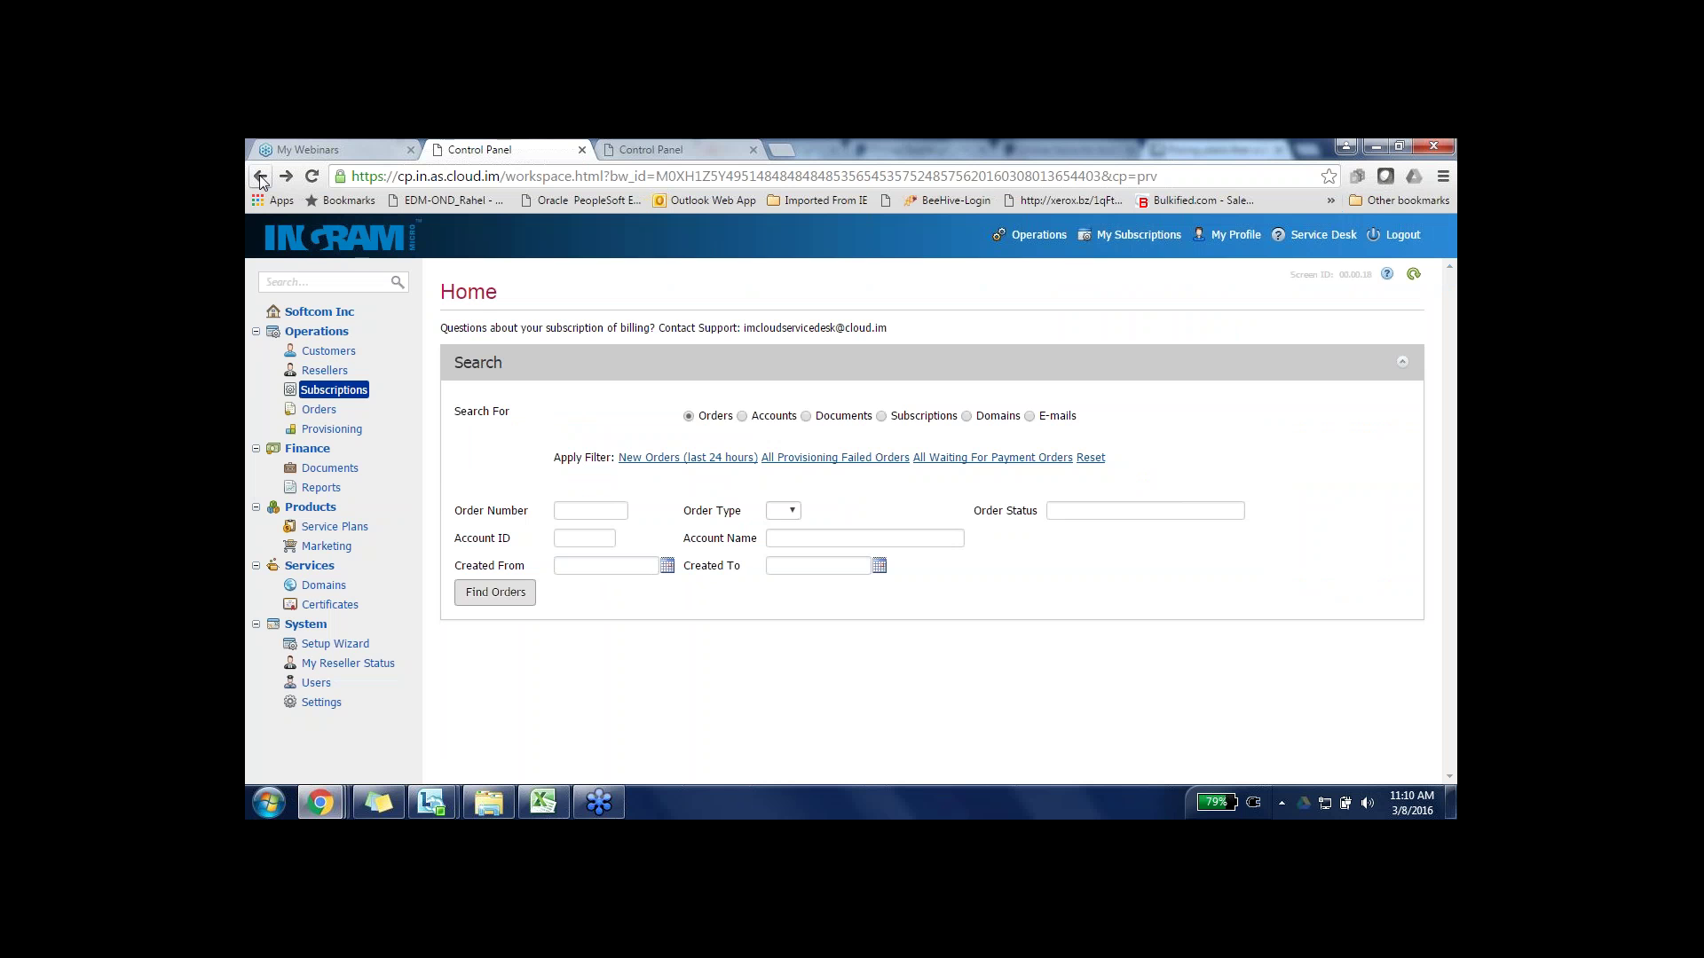
left_click(260, 177)
left_click(260, 178)
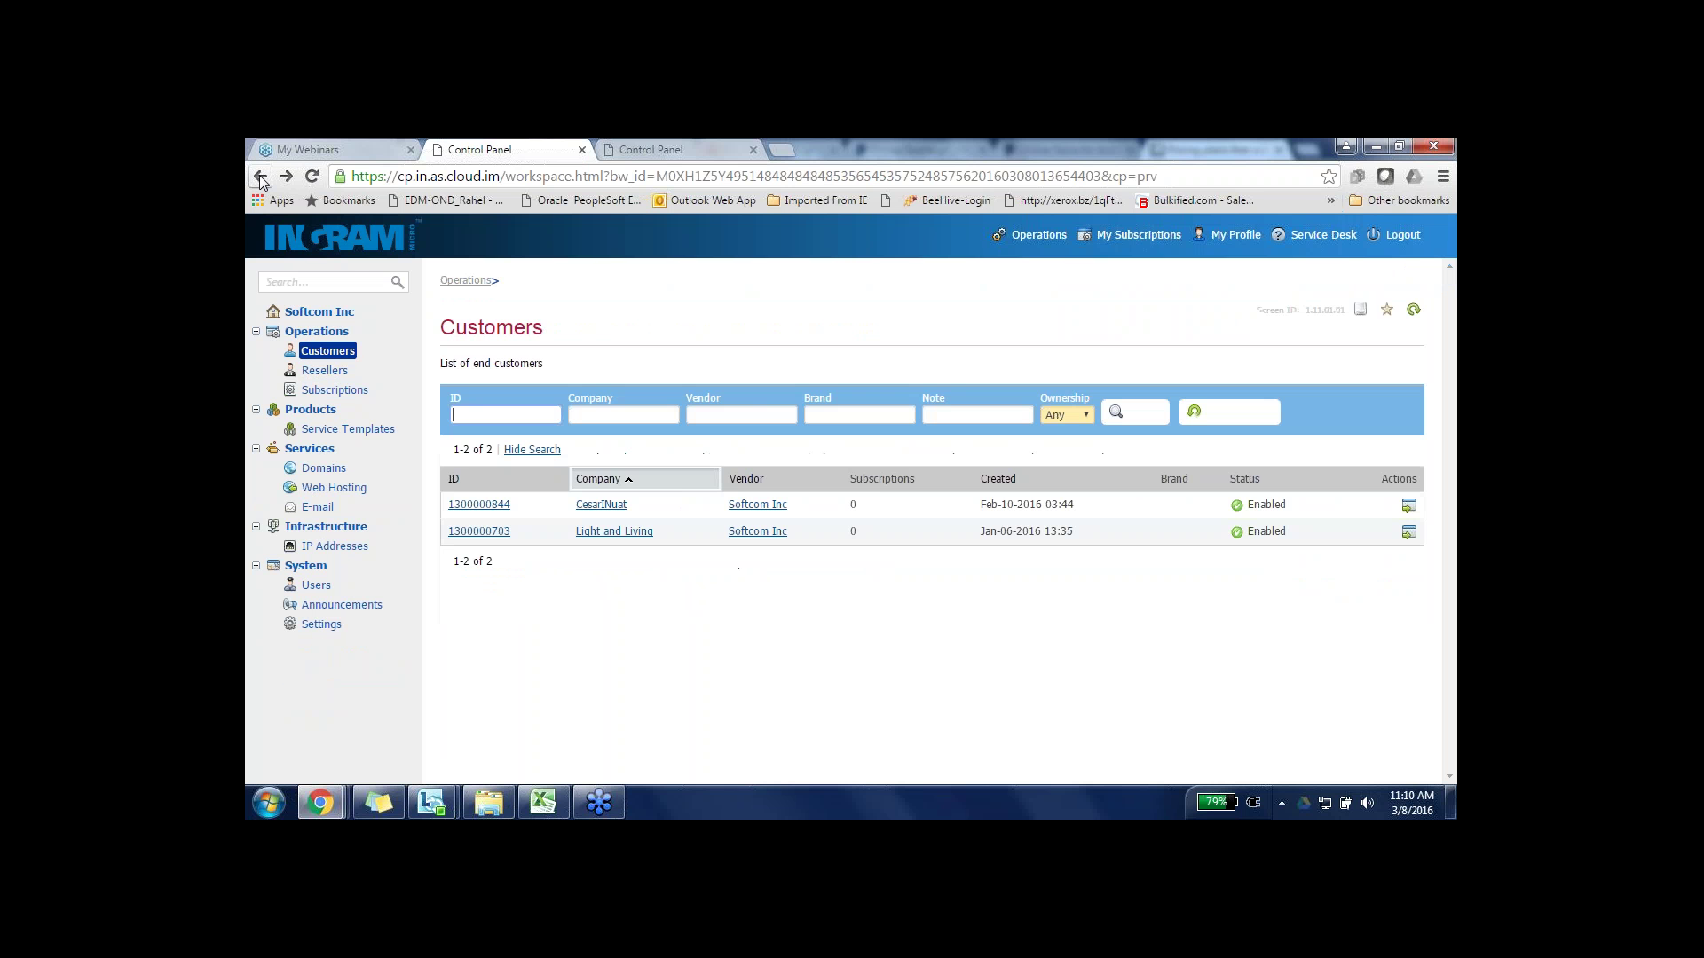
left_click(260, 177)
left_click(260, 178)
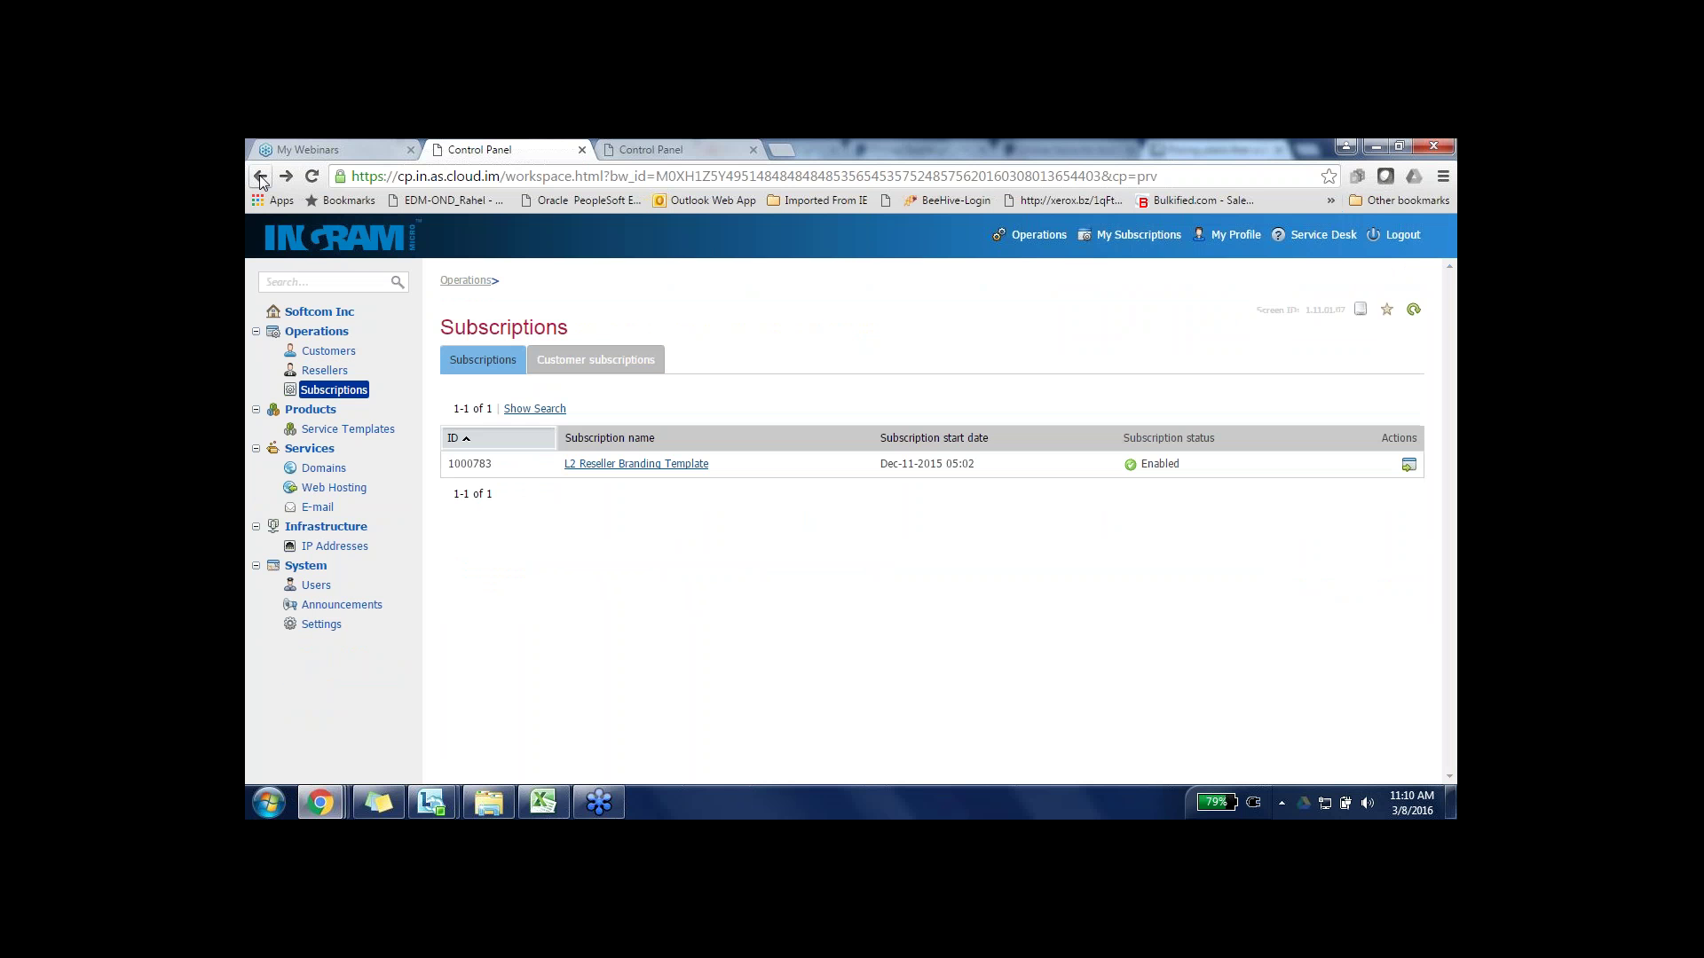
left_click(260, 178)
left_click(260, 178)
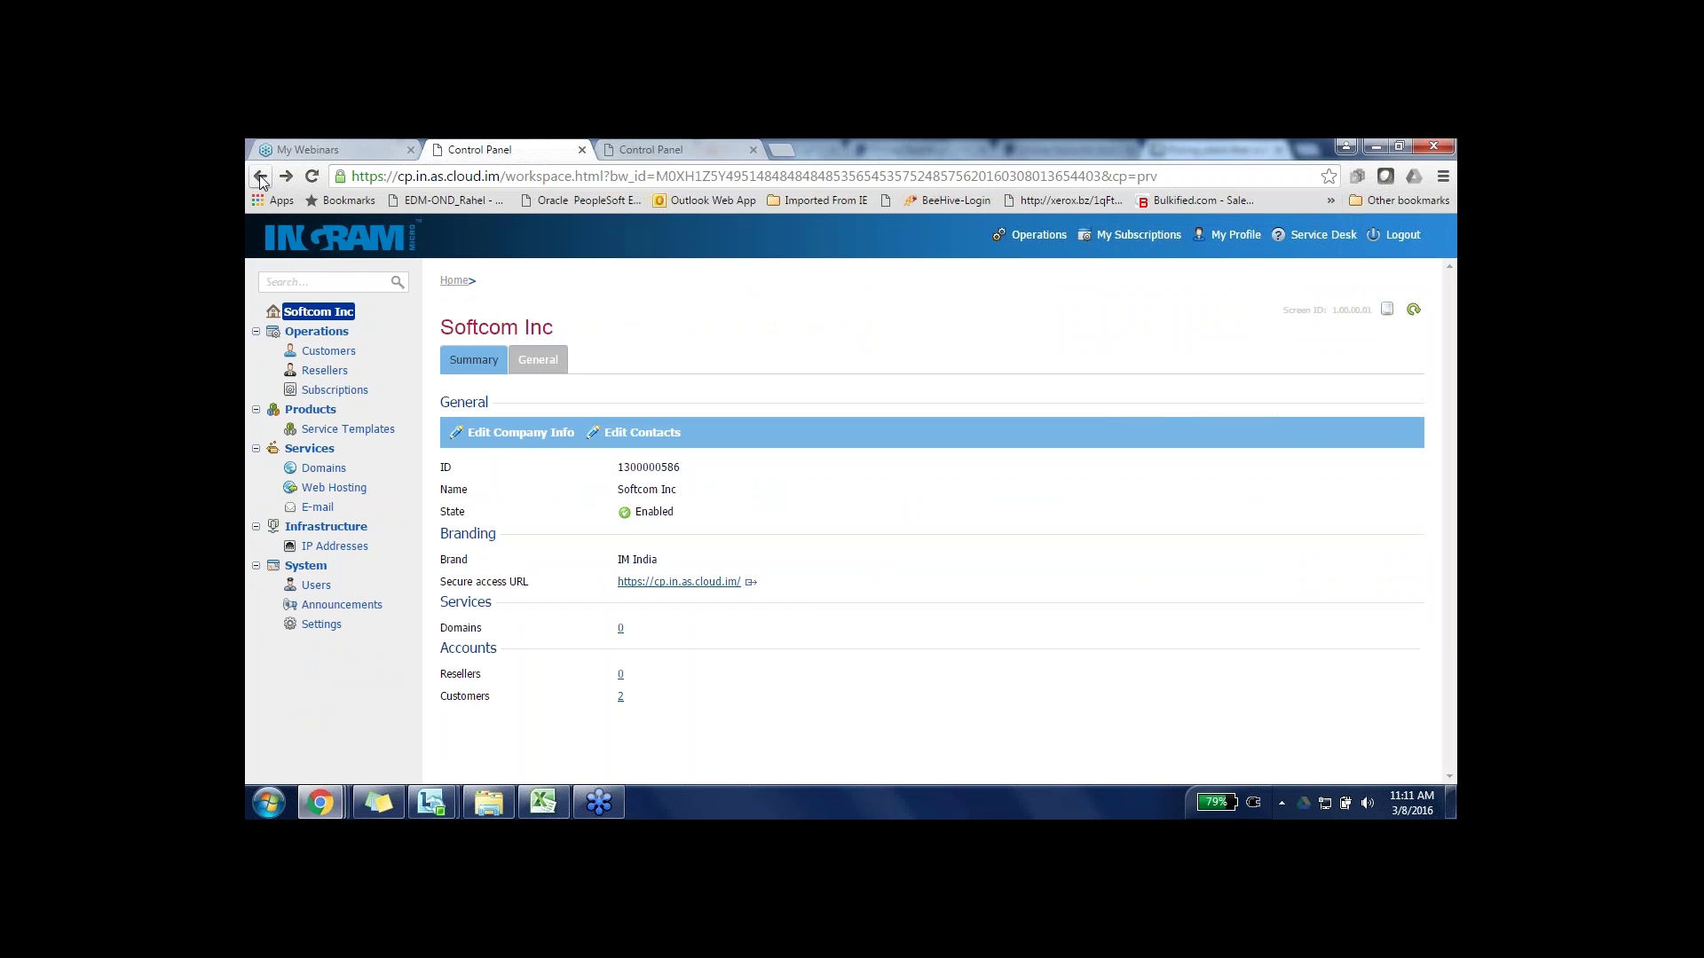
left_click(260, 178)
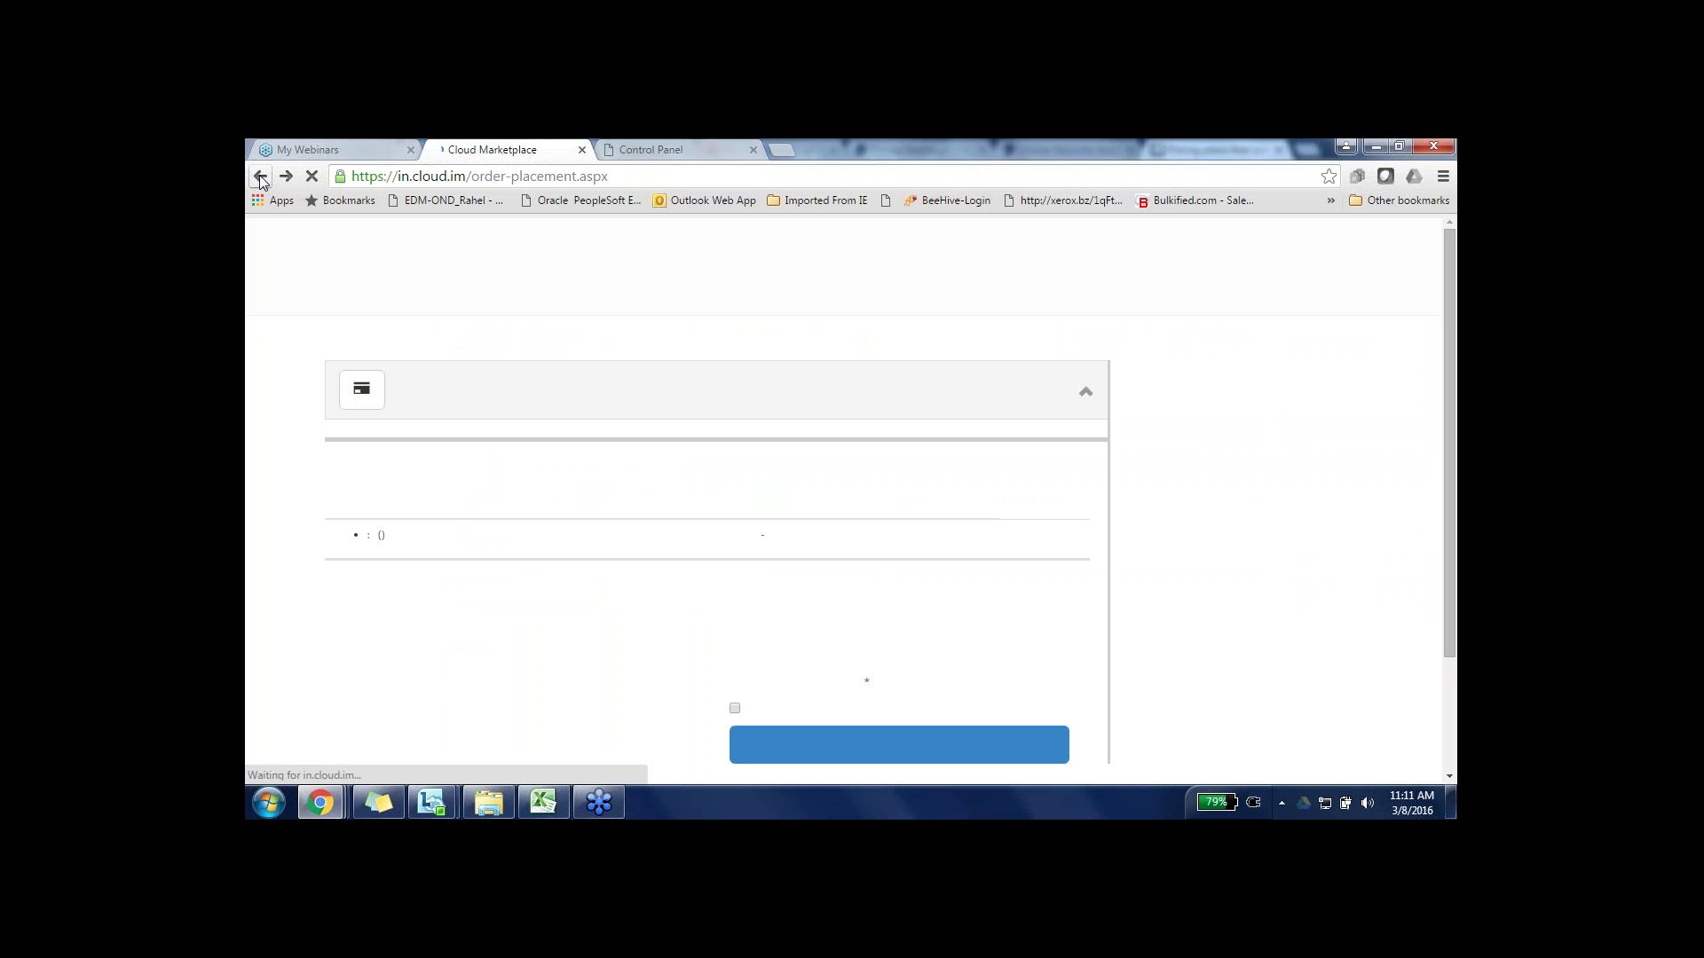
- Close the leftover Control Panel tab and return to the order page showing Net 30 reseller billing
left_click(260, 177)
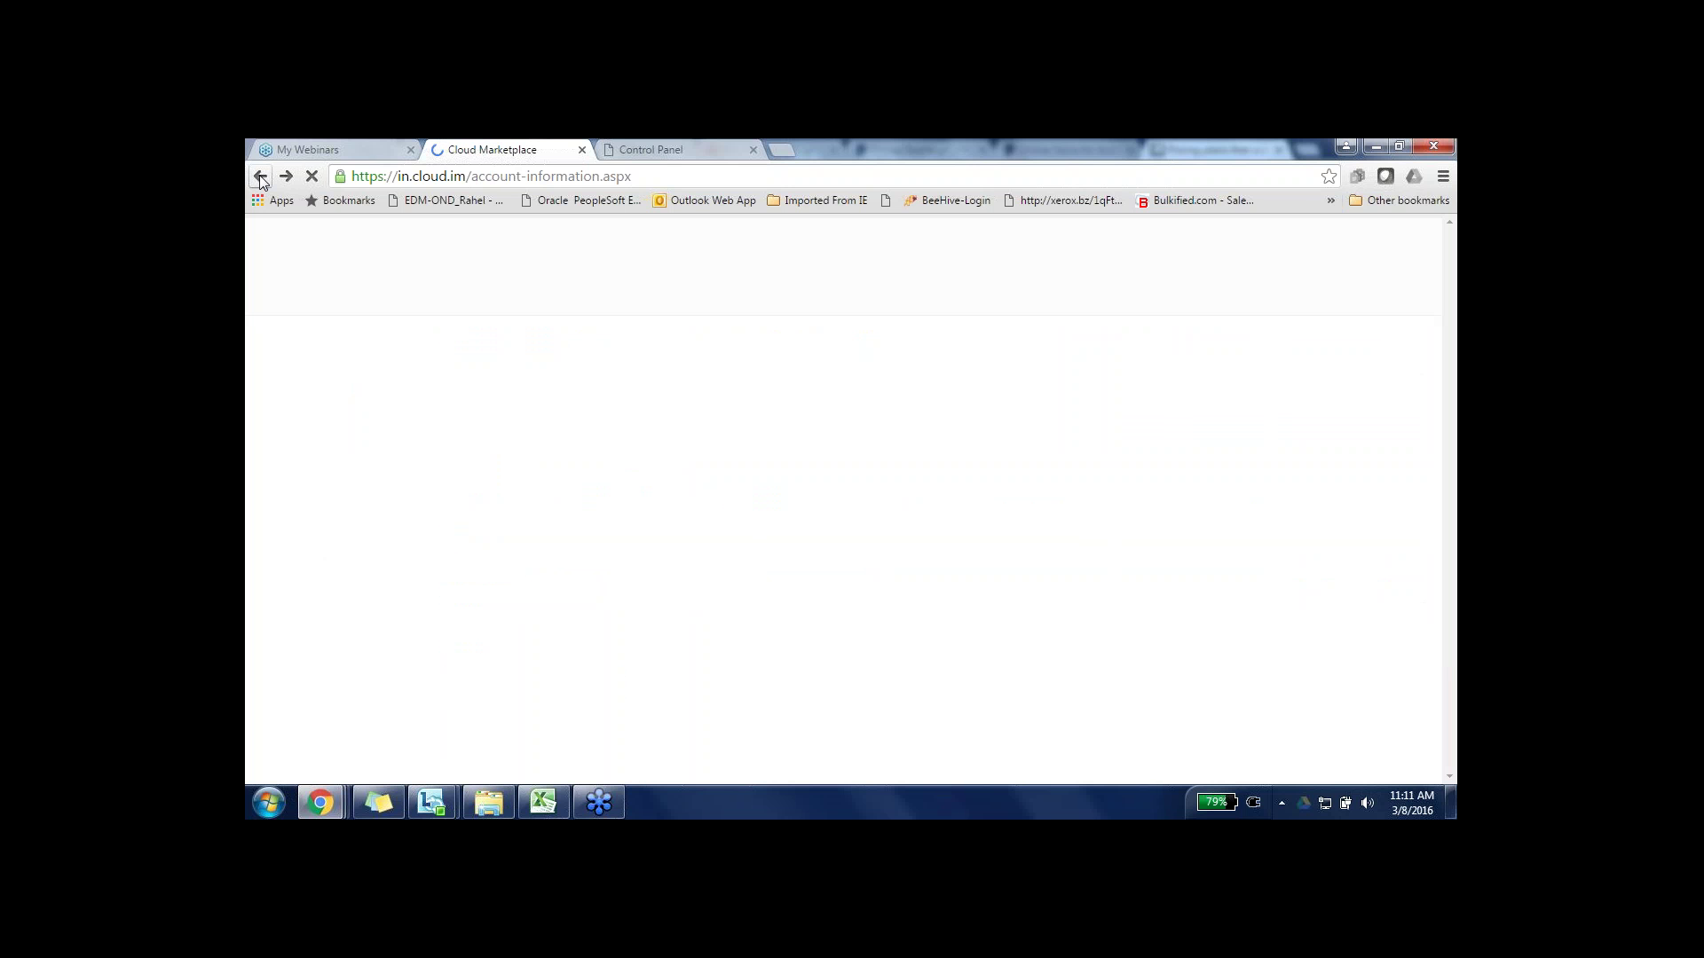
left_click(753, 151)
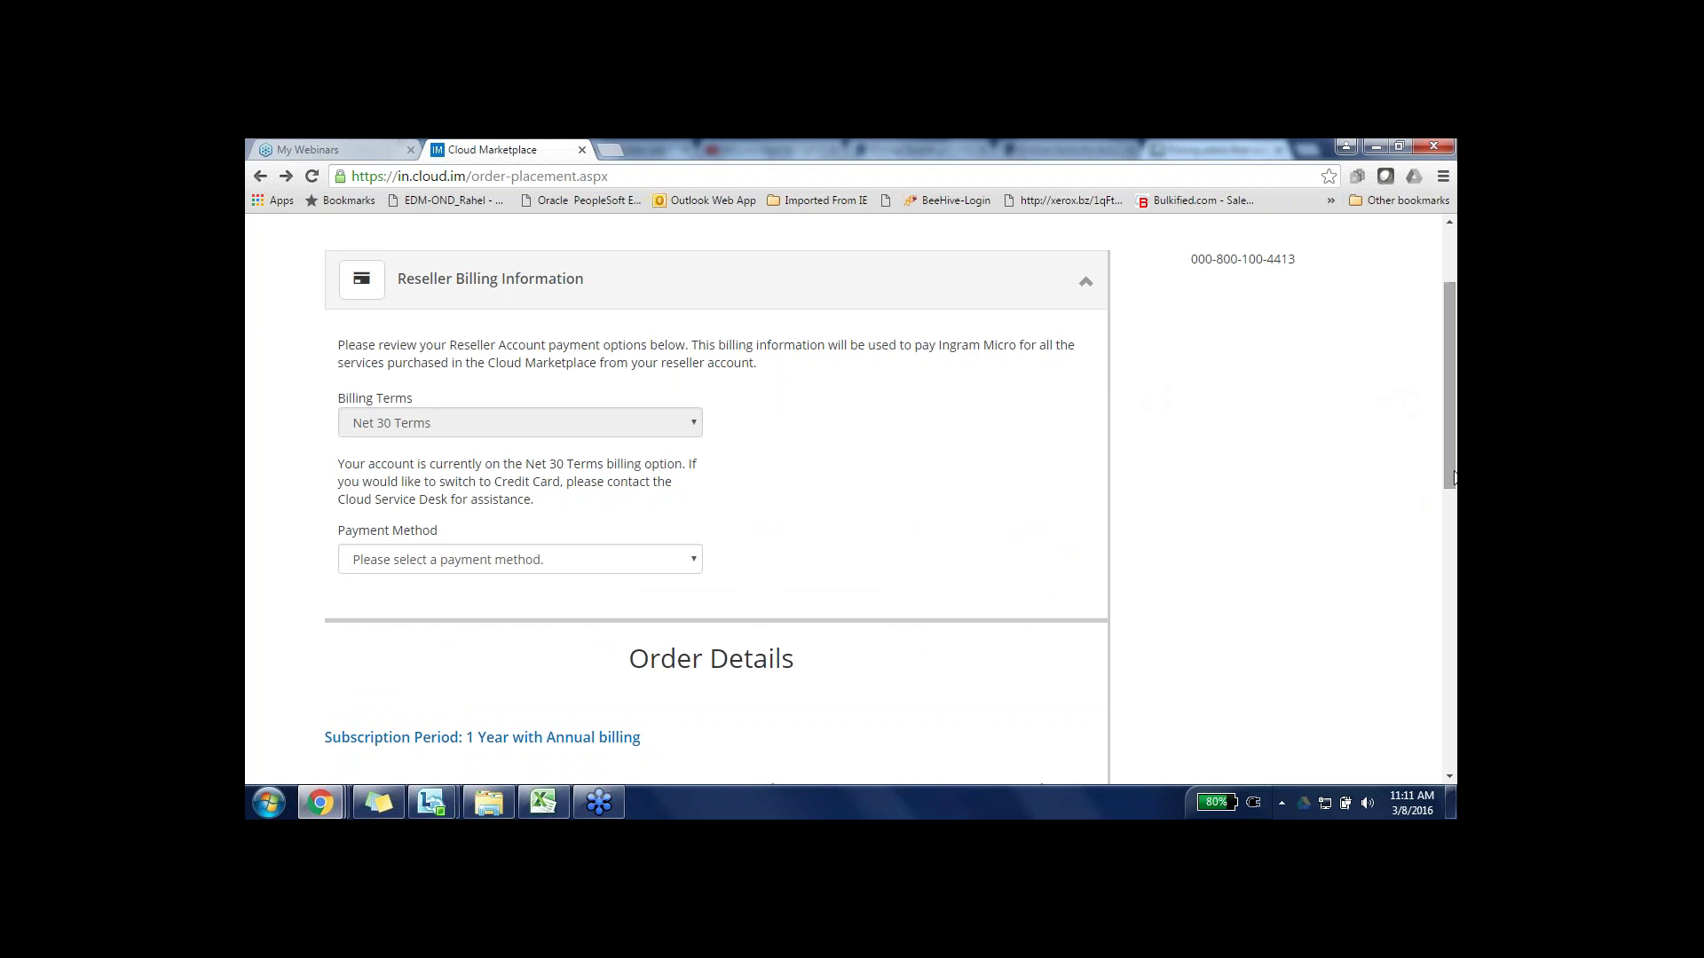
left_click_drag(1454, 478, 1447, 401)
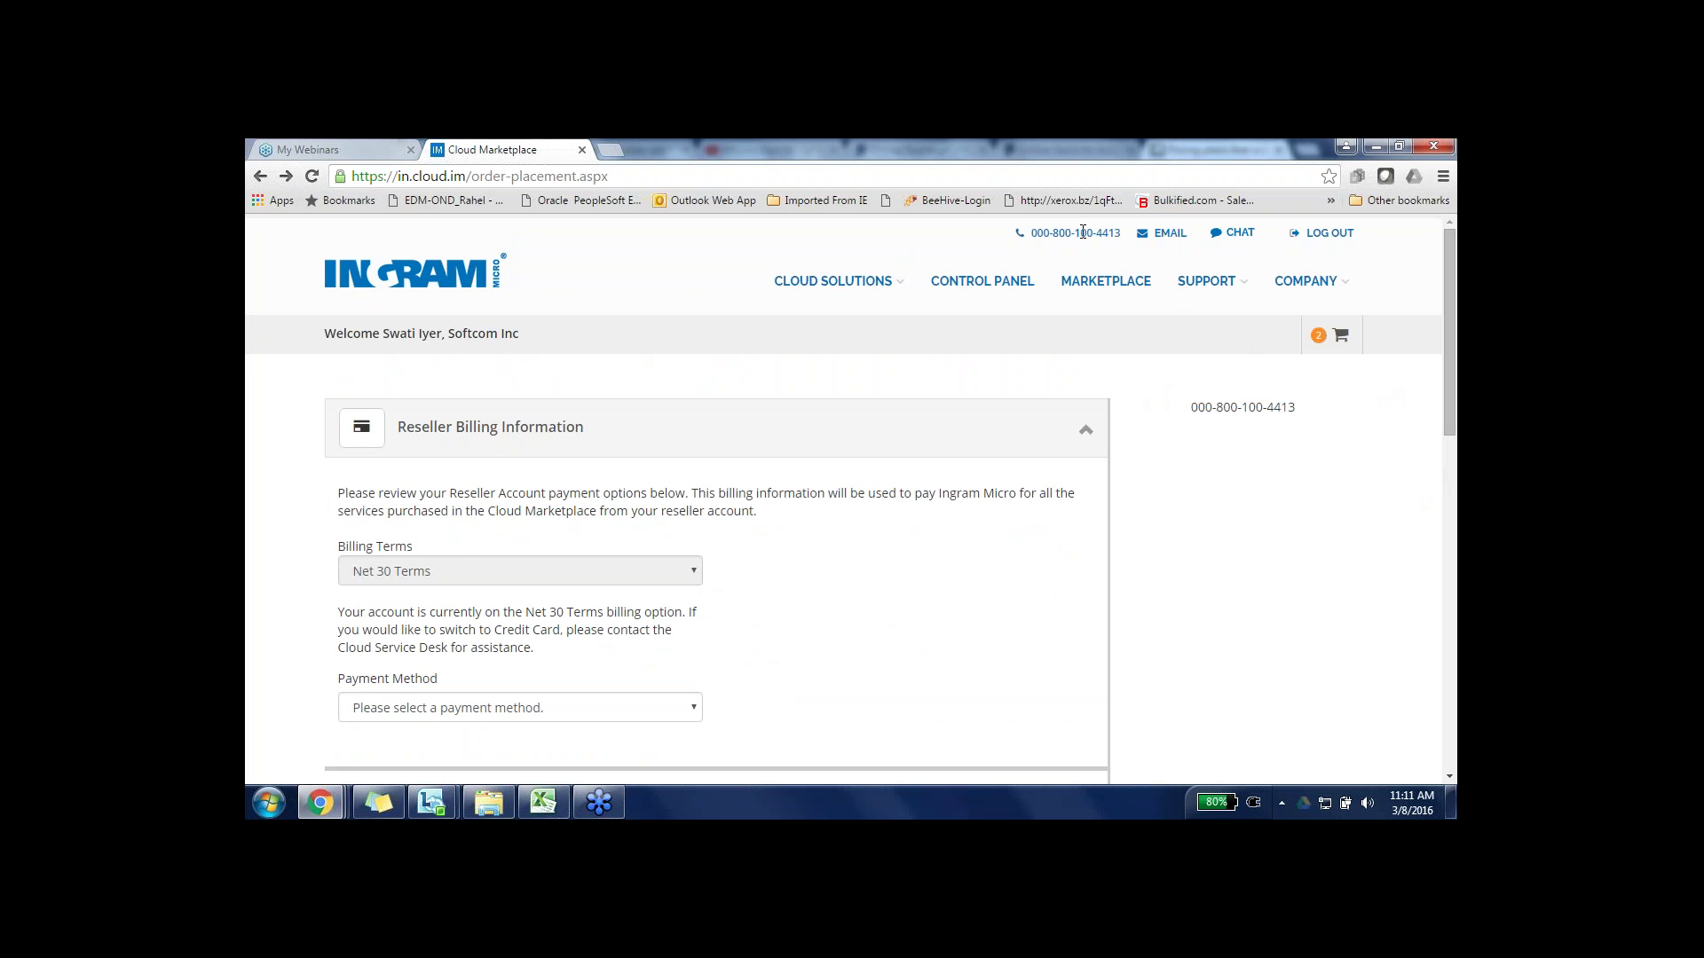